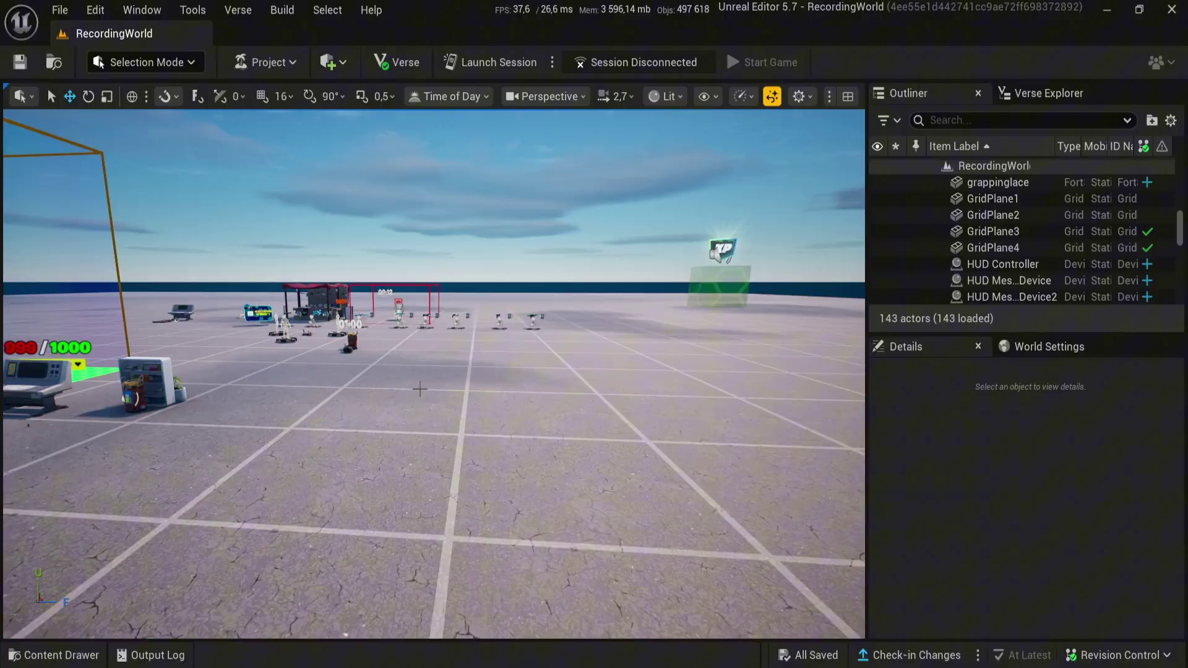
# Search the Fortnite content for "seq" and place a Cinematic Sequence Device on the open ground in the level
pyautogui.hotkey('ctrl', 'space')
pyautogui.write('s')
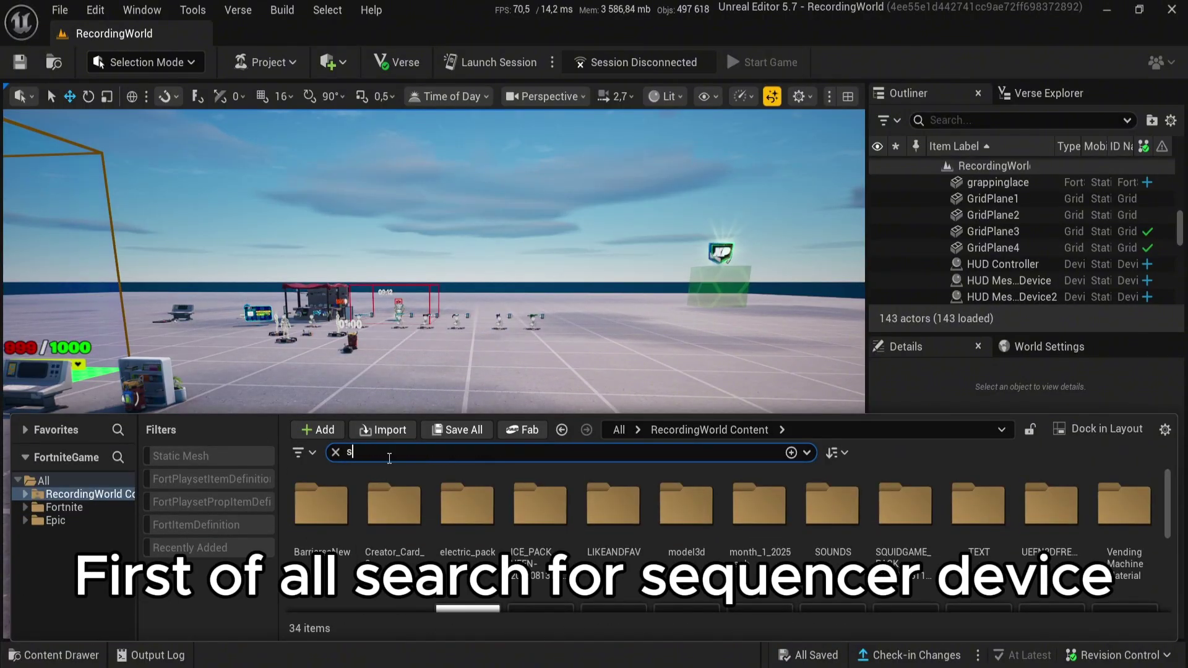
pyautogui.write('eq')
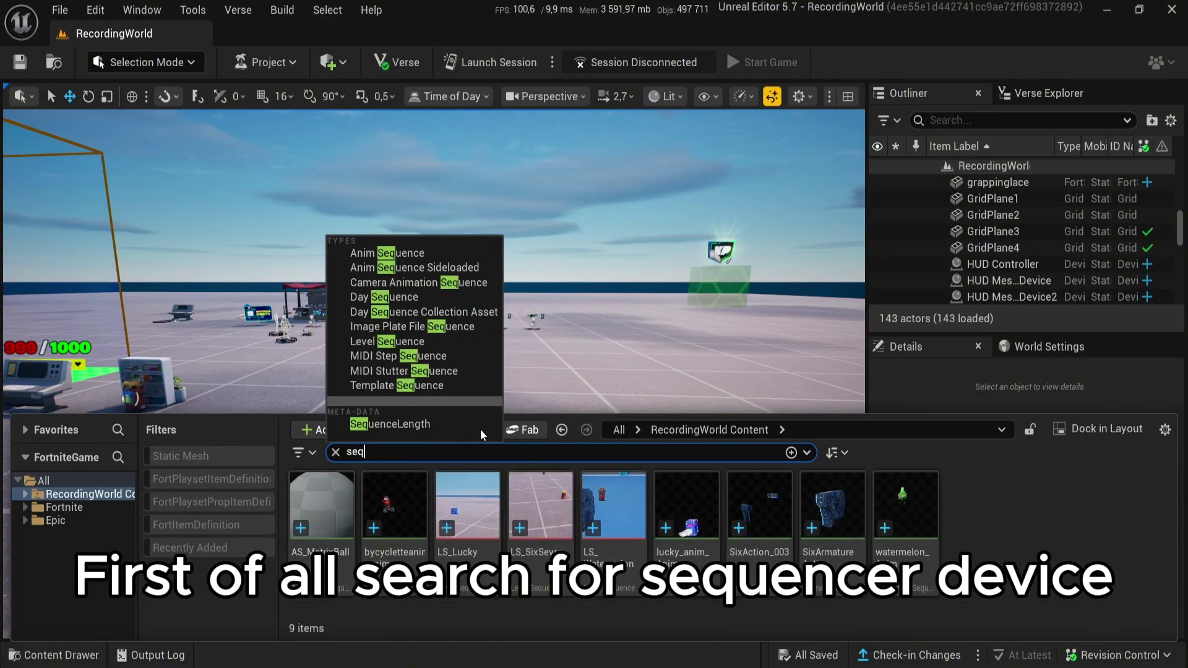
pyautogui.click(74, 520)
pyautogui.click(68, 508)
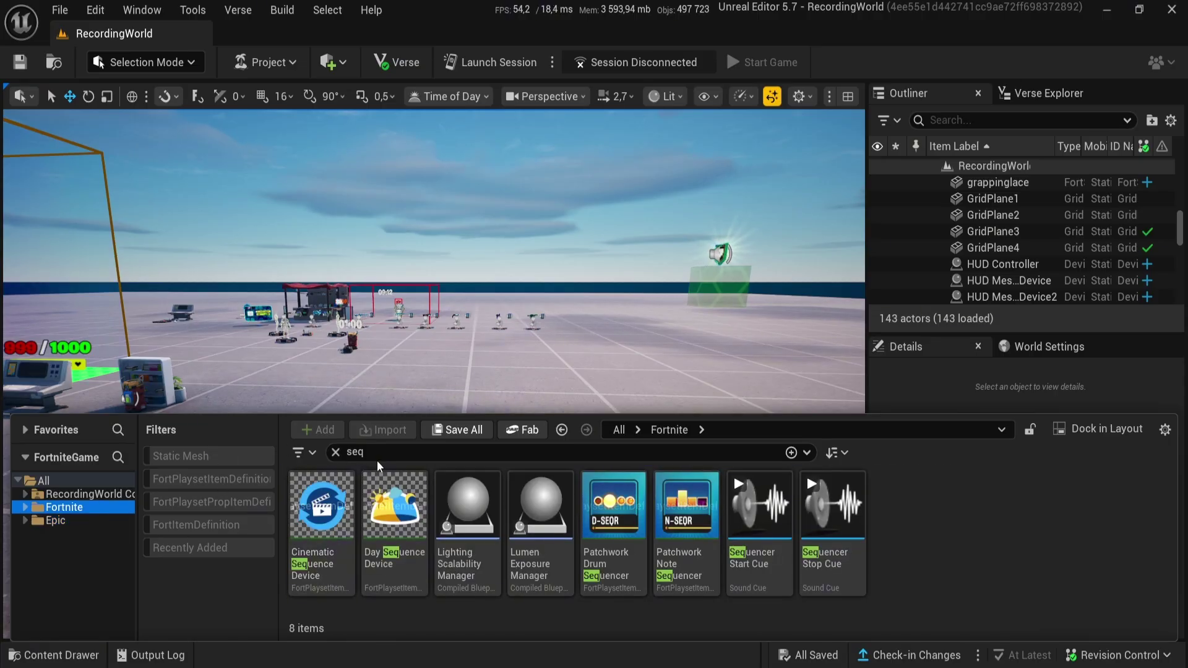
pyautogui.moveTo(320, 515); pyautogui.dragTo(439, 368)
pyautogui.scroll(3, 442, 444)
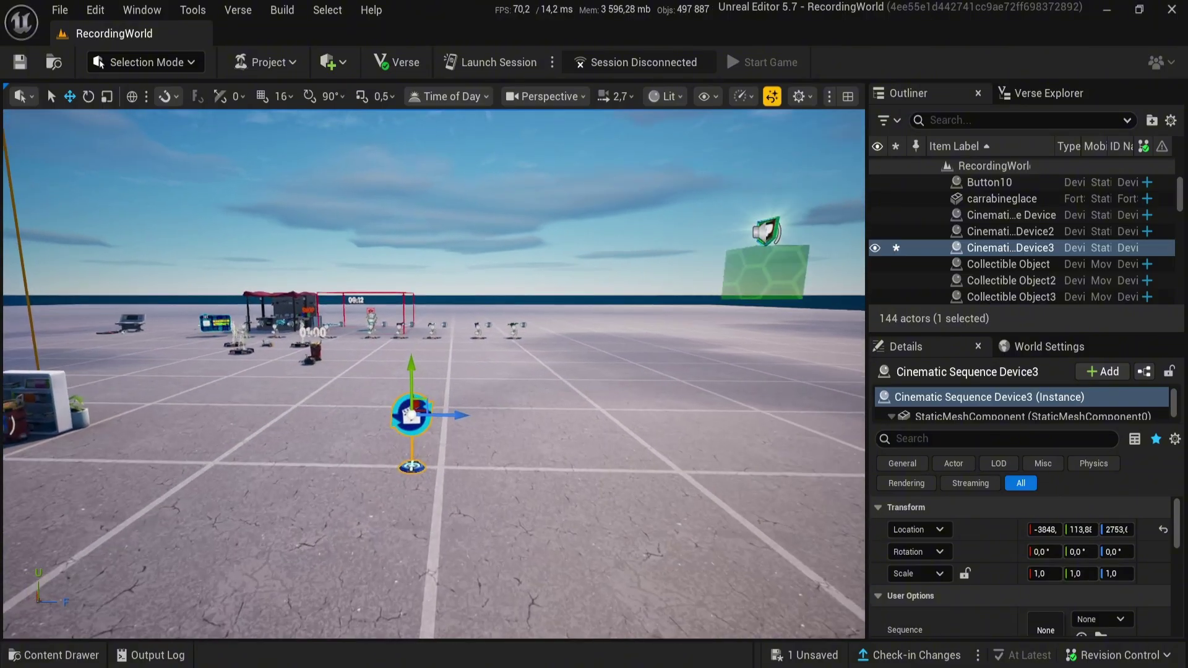
pyautogui.scroll(-3, 906, 591)
pyautogui.moveTo(437, 440); pyautogui.dragTo(427, 452, button='right')
# Create a Level Sequence named movingplatform in the RecordingWorld Content folder and open it for editing
pyautogui.hotkey('ctrl', 'space')
pyautogui.click(123, 495)
pyautogui.click(124, 495)
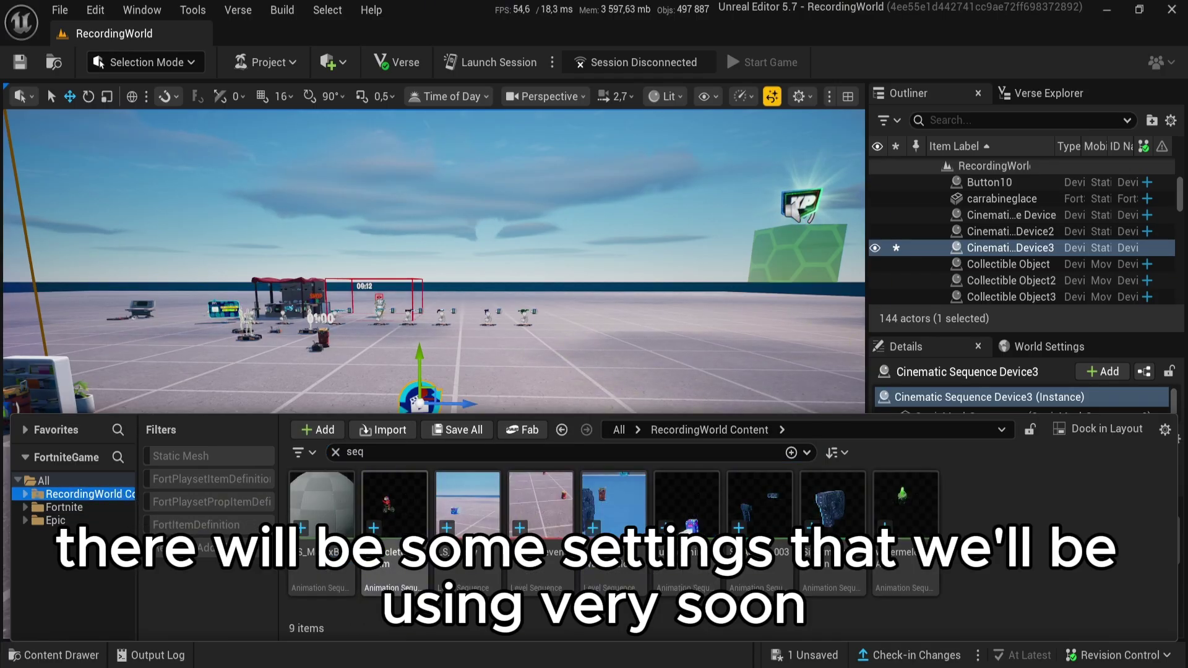
pyautogui.click(336, 453)
pyautogui.scroll(-5, 600, 519)
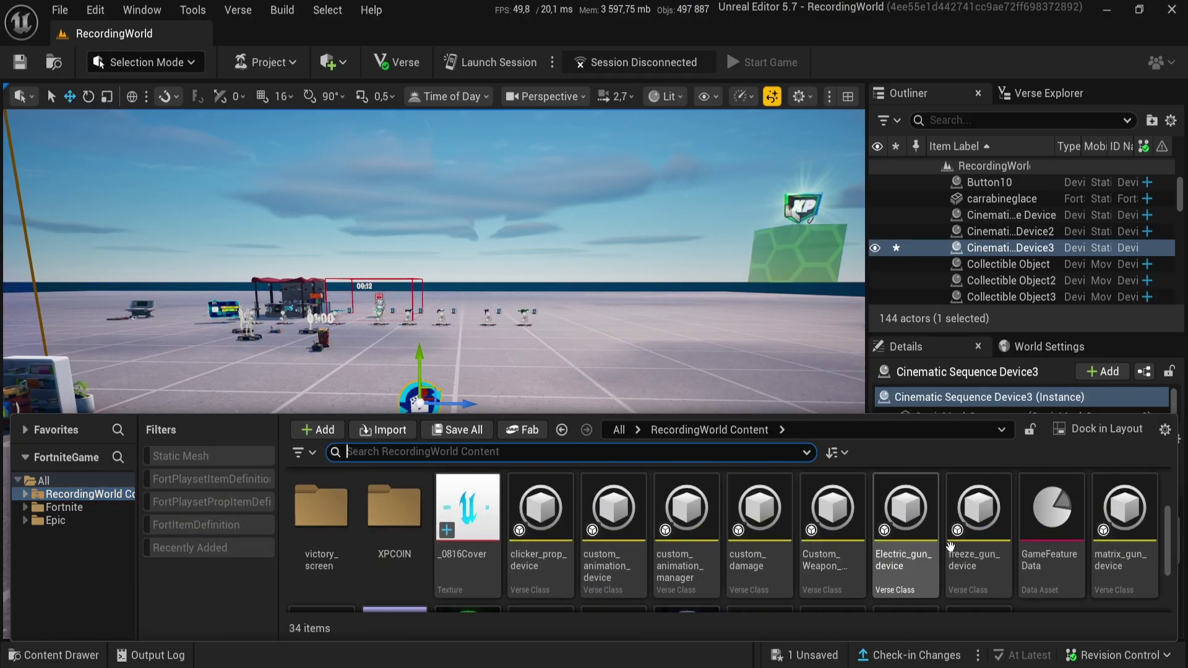
pyautogui.rightClick(1045, 543)
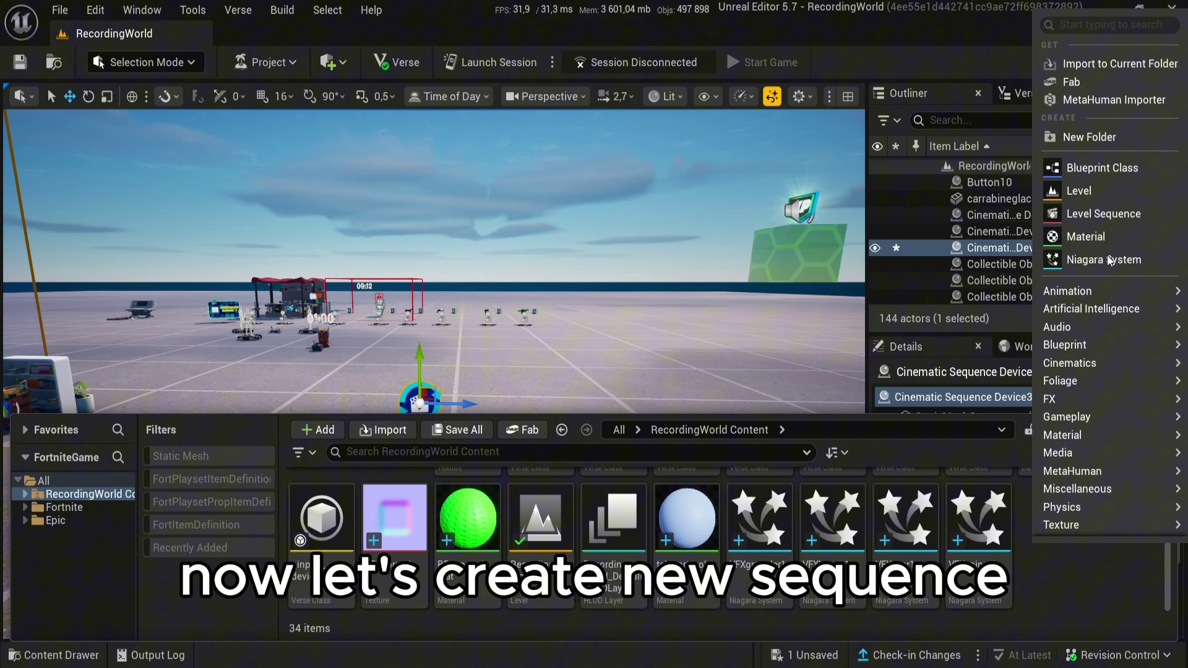
pyautogui.click(1110, 213)
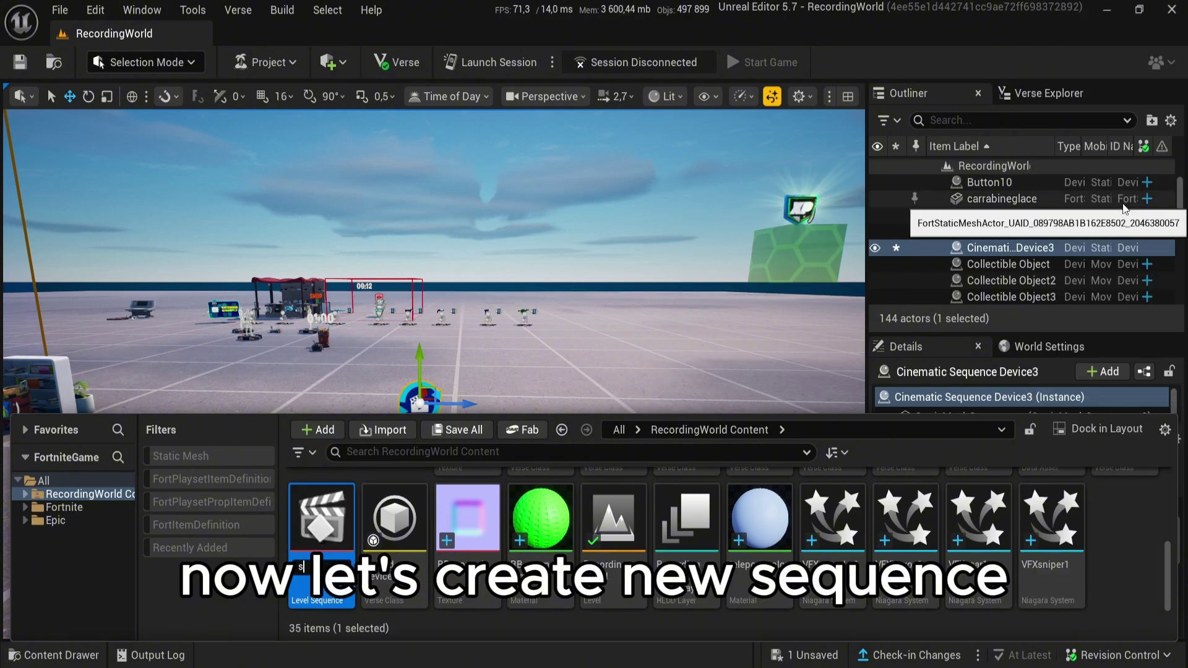
pyautogui.write('s')
pyautogui.press('BackSpace')
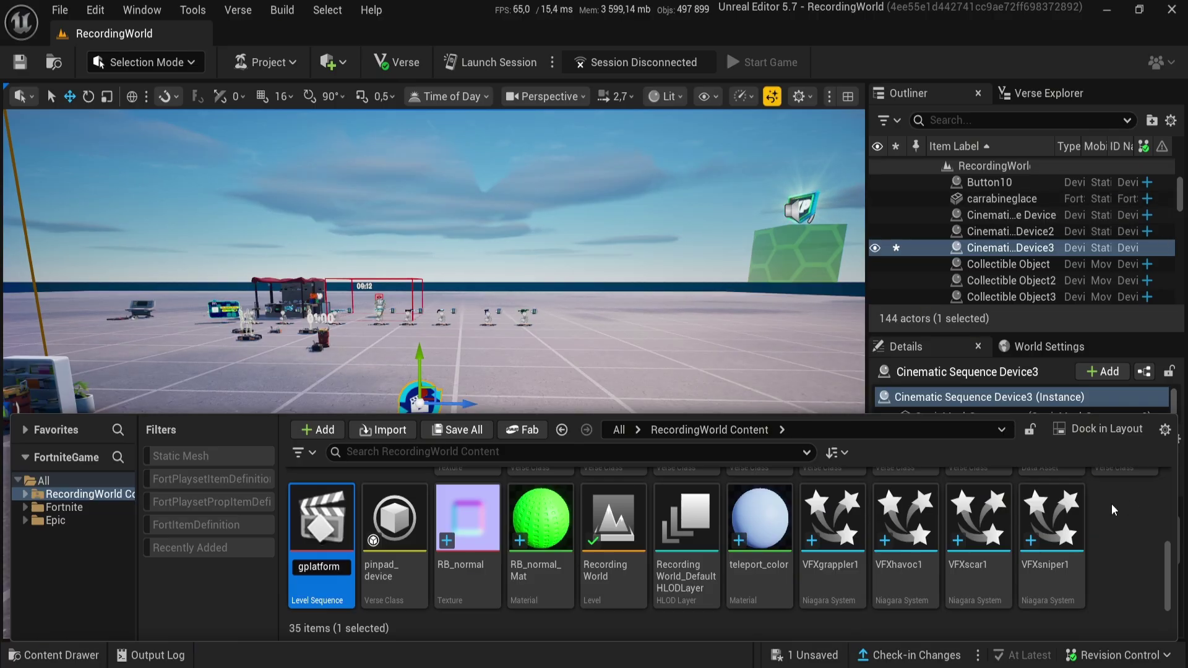
pyautogui.press('Return')
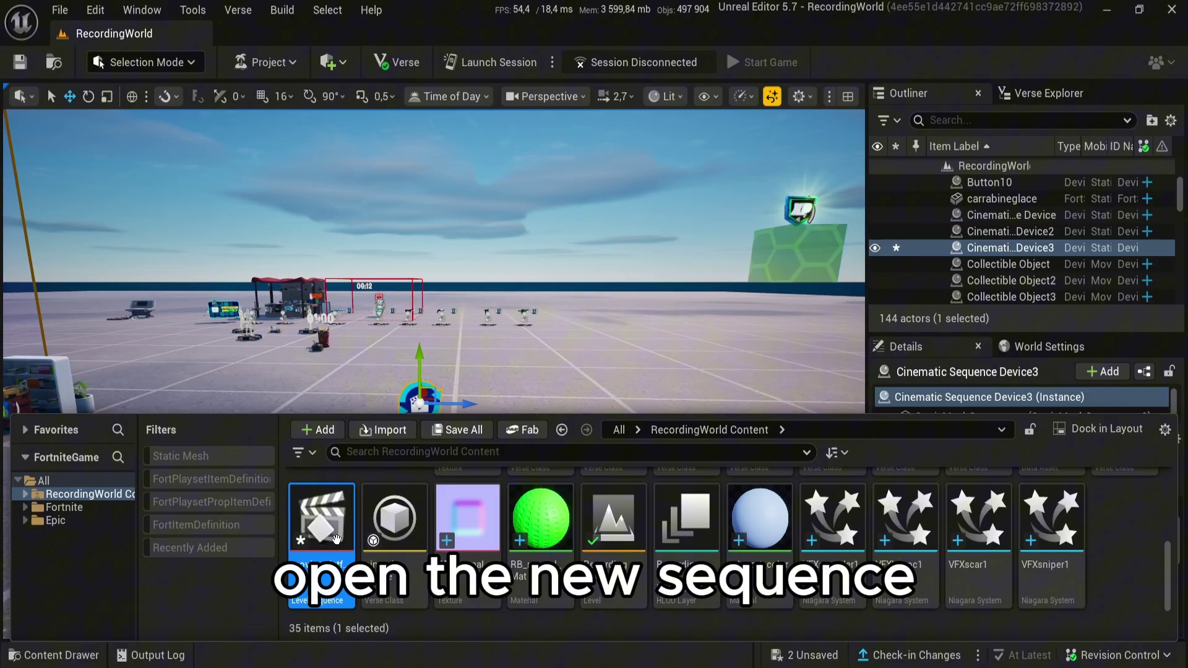
pyautogui.doubleClick(337, 540)
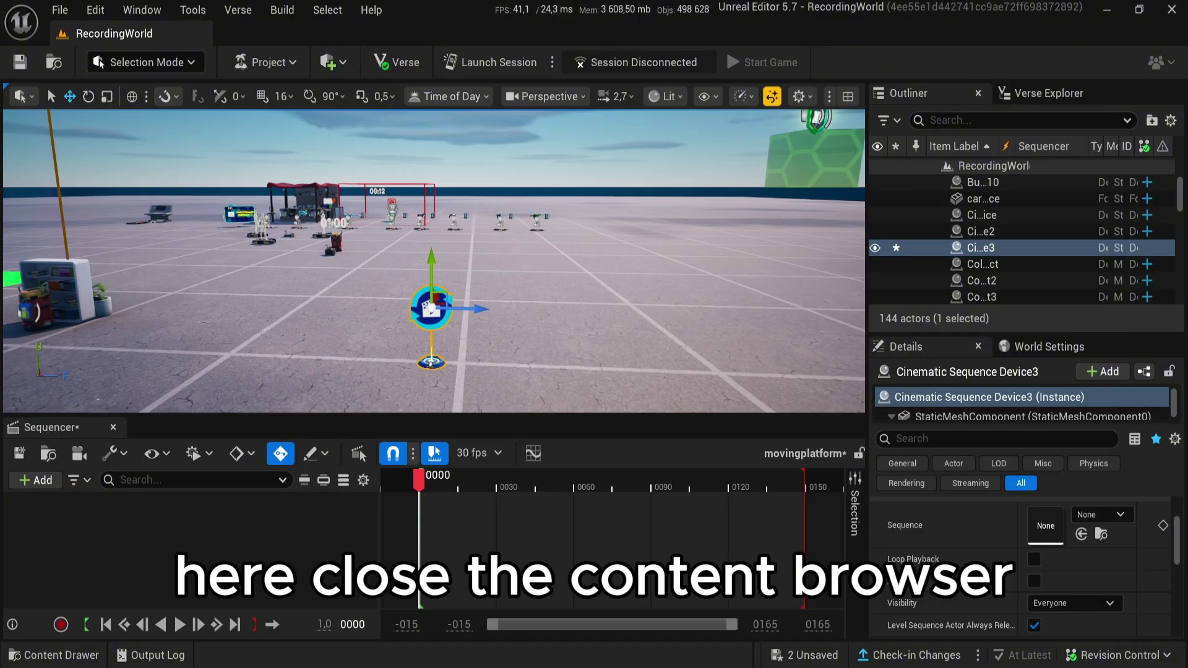
# Add a basic Cube shape to the level near the sequence device, facing the XP coin
pyautogui.moveTo(527, 354); pyautogui.dragTo(527, 399, button='right')
pyautogui.press('w')
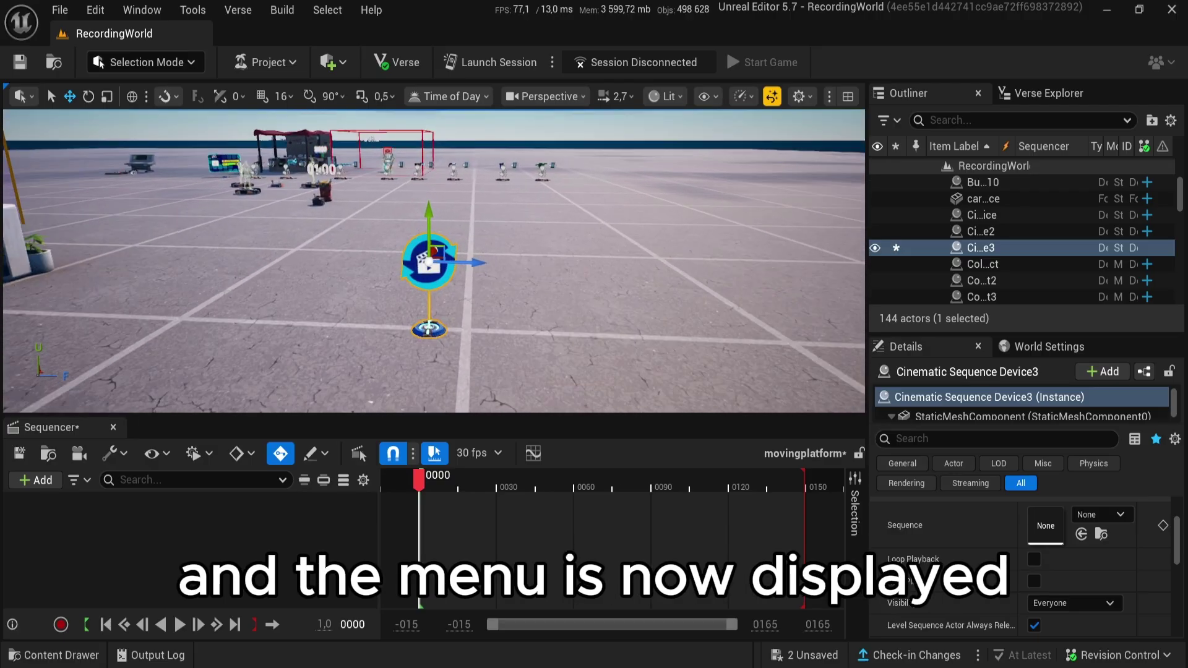
pyautogui.moveTo(494, 347); pyautogui.dragTo(603, 282, button='right')
pyautogui.press('w')
pyautogui.press('s')
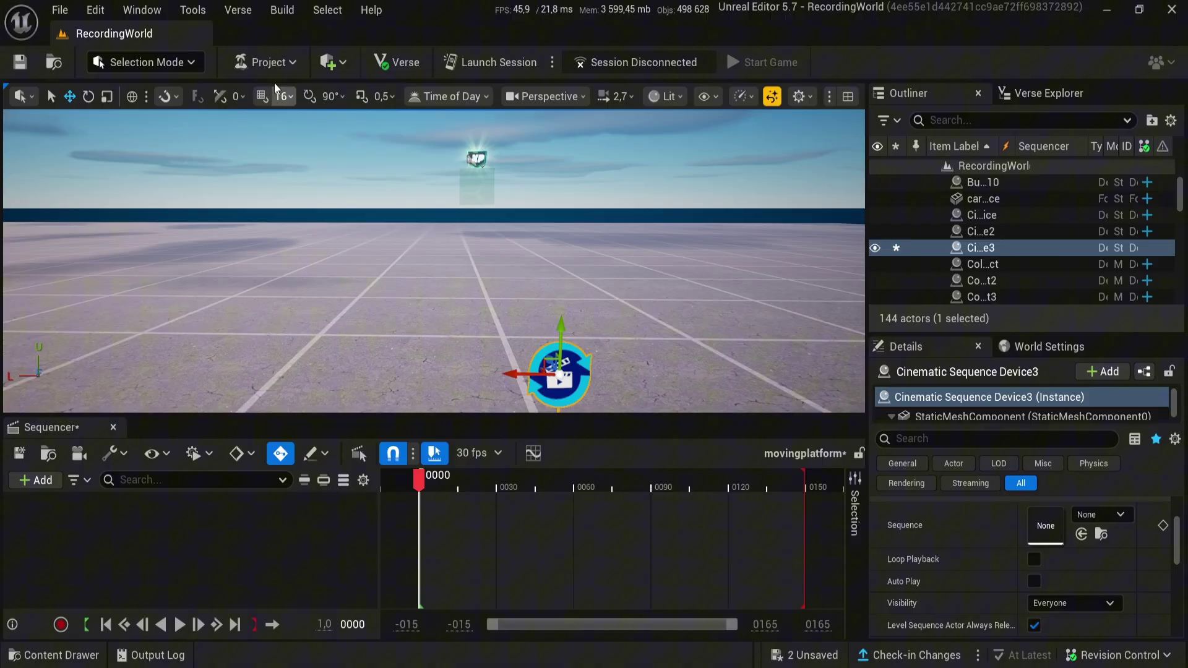
pyautogui.click(335, 67)
pyautogui.moveTo(378, 144)
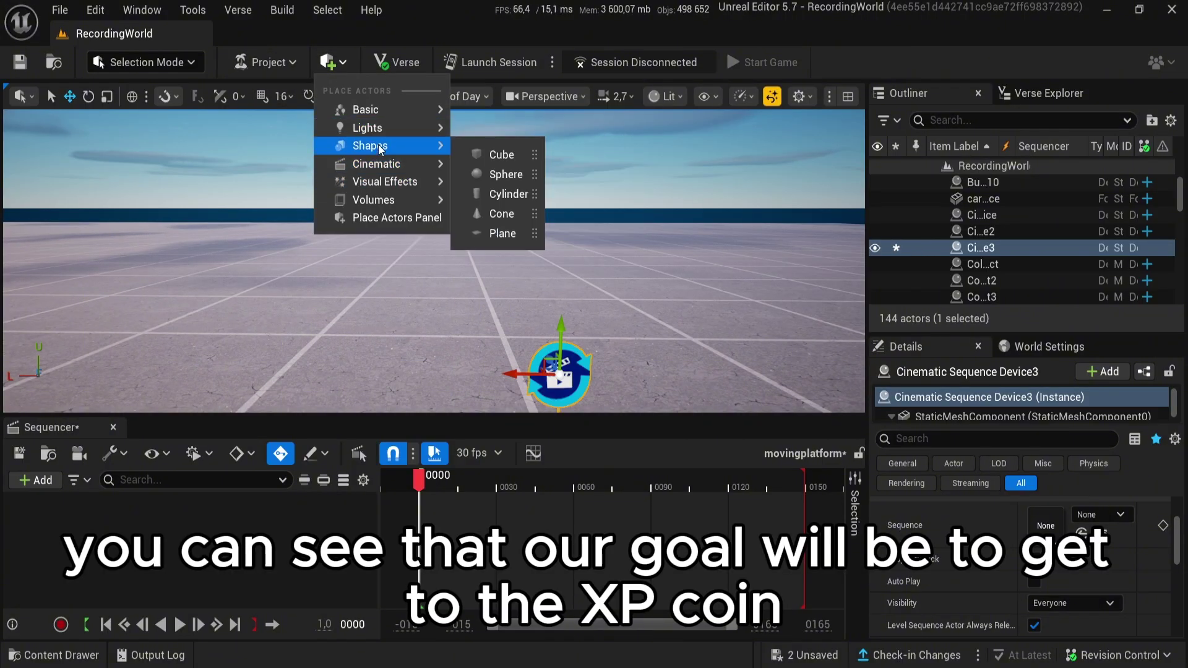
pyautogui.click(494, 151)
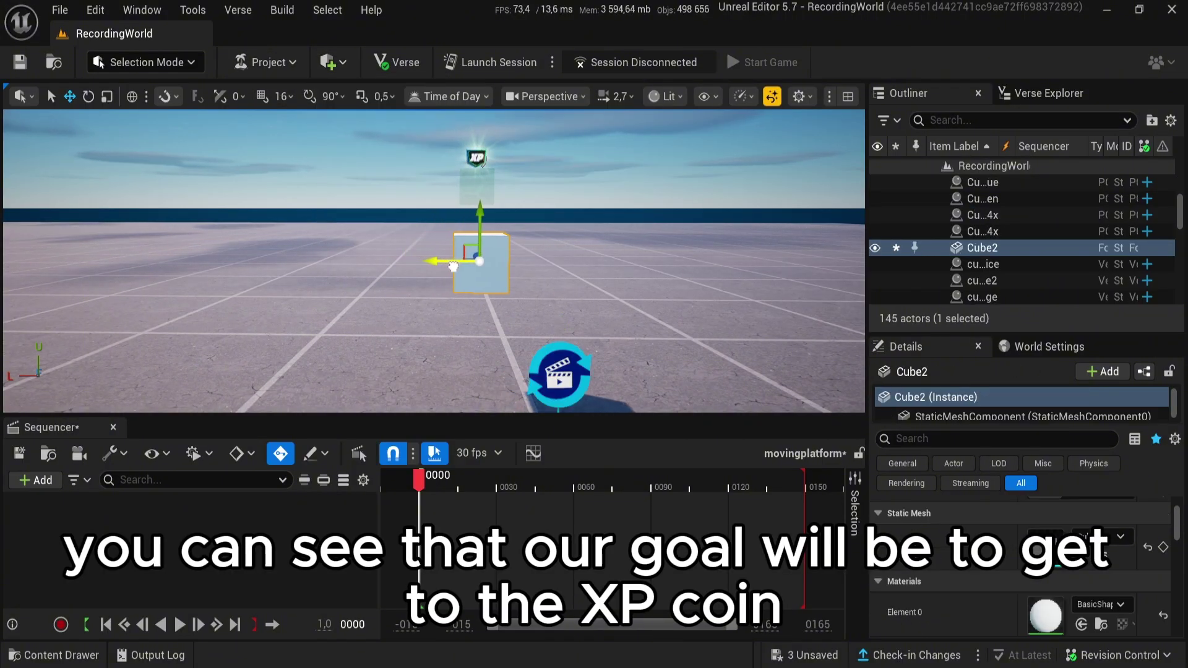
# Duplicate the cube and place the copy beside the original, leaving a gap between them
pyautogui.moveTo(454, 266); pyautogui.dragTo(349, 263, button='right')
pyautogui.press('d')
pyautogui.hotkey('ctrl', 'd')
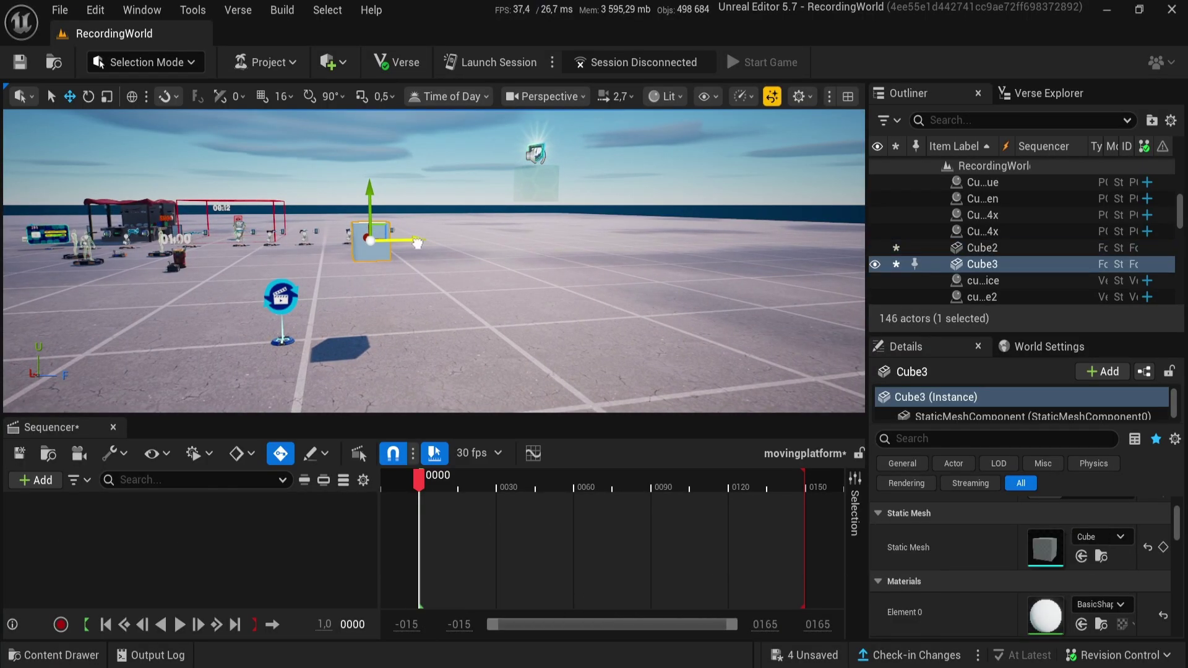
pyautogui.moveTo(418, 243); pyautogui.dragTo(315, 249)
pyautogui.click(380, 246)
pyautogui.moveTo(409, 244); pyautogui.dragTo(361, 243)
pyautogui.press('a')
pyautogui.moveTo(361, 243); pyautogui.dragTo(302, 241, button='right')
pyautogui.press('d')
# Select both cubes and add them to the movingplatform sequence as actor tracks
pyautogui.click(396, 245)
pyautogui.keyDown('ctrl'); pyautogui.click(465, 244); pyautogui.keyUp('ctrl')
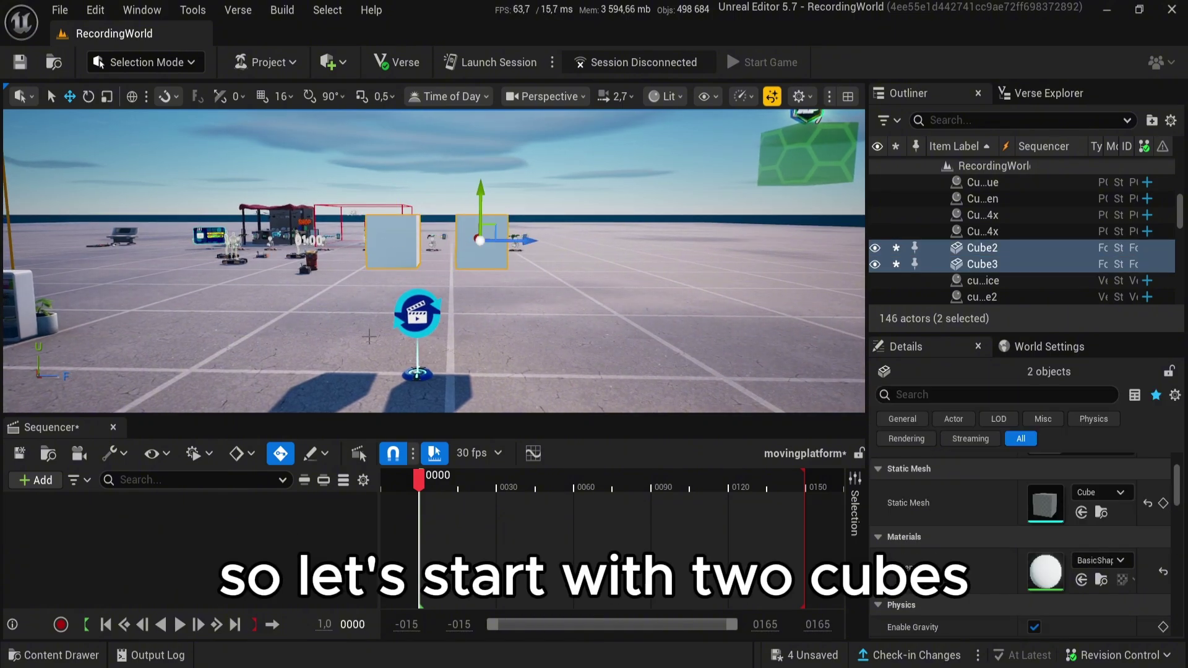
pyautogui.click(40, 482)
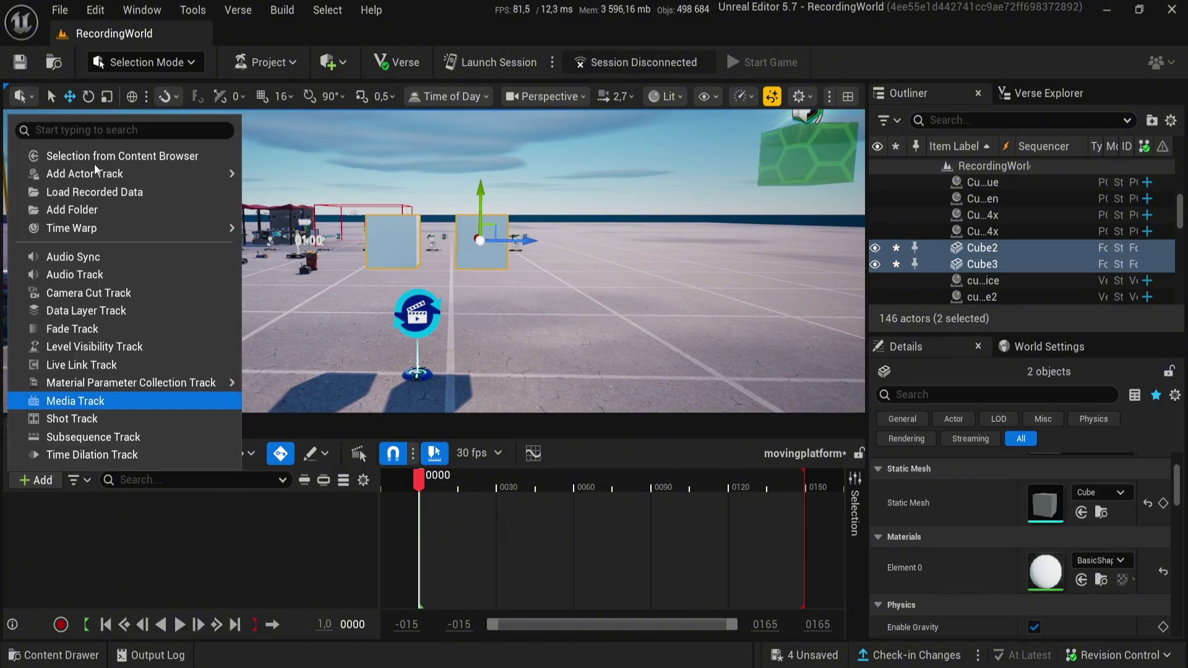
pyautogui.moveTo(99, 172)
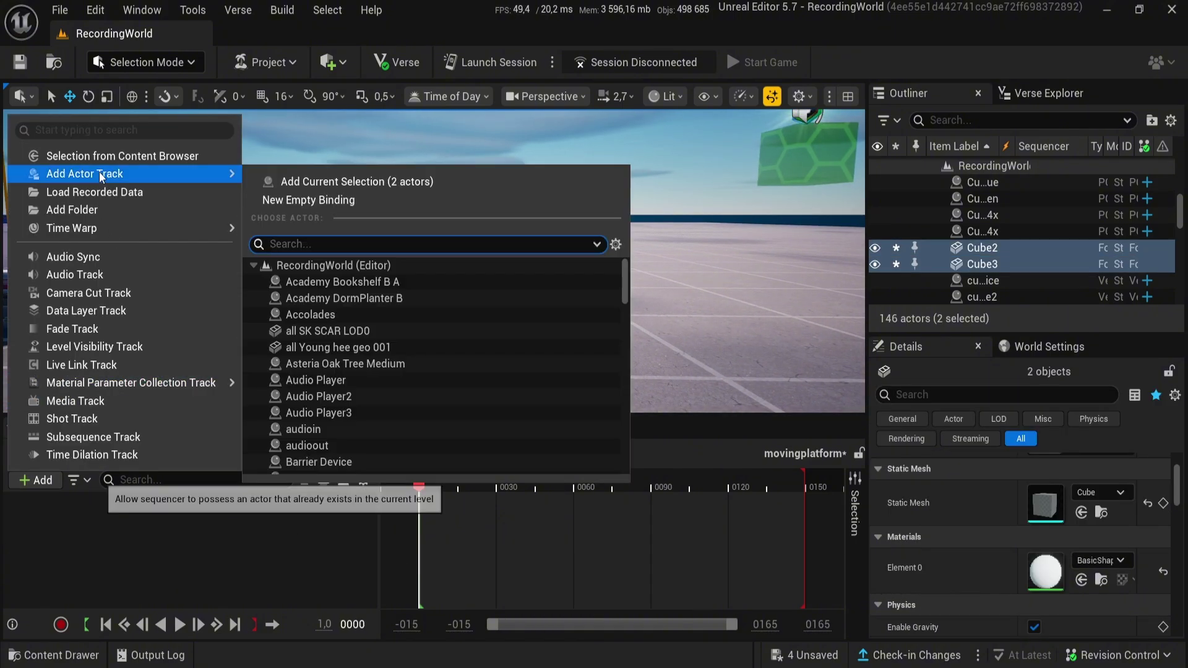
pyautogui.click(317, 180)
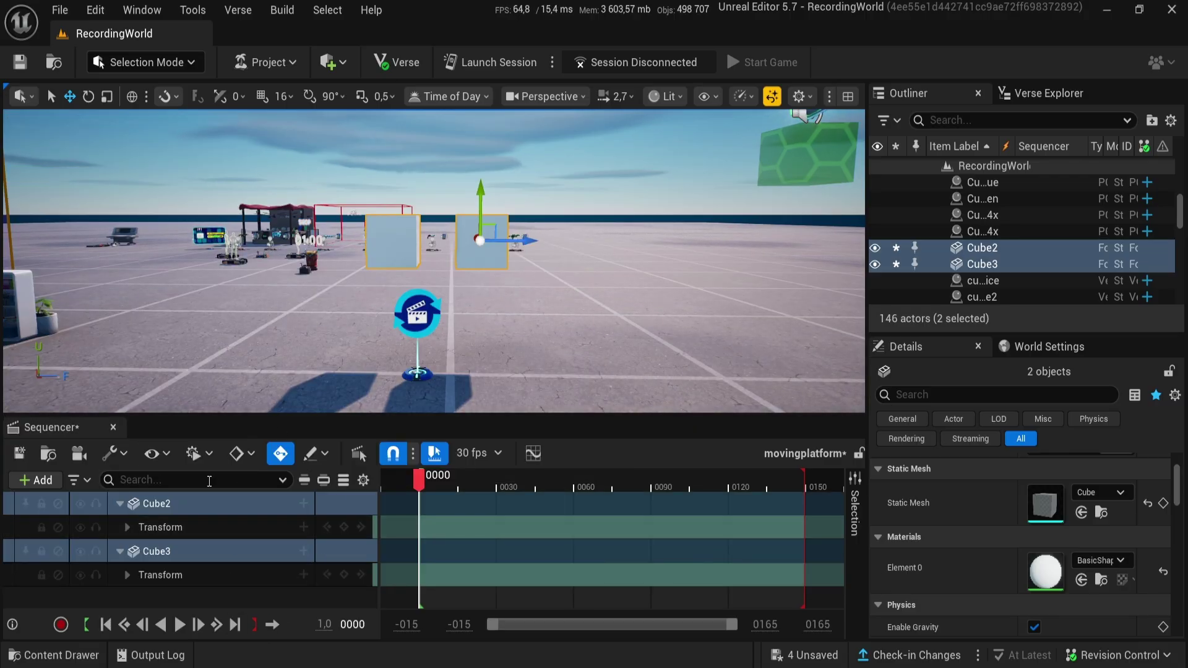
# Expand Cube3's Transform track and add a Location keyframe at frame 0
pyautogui.click(205, 504)
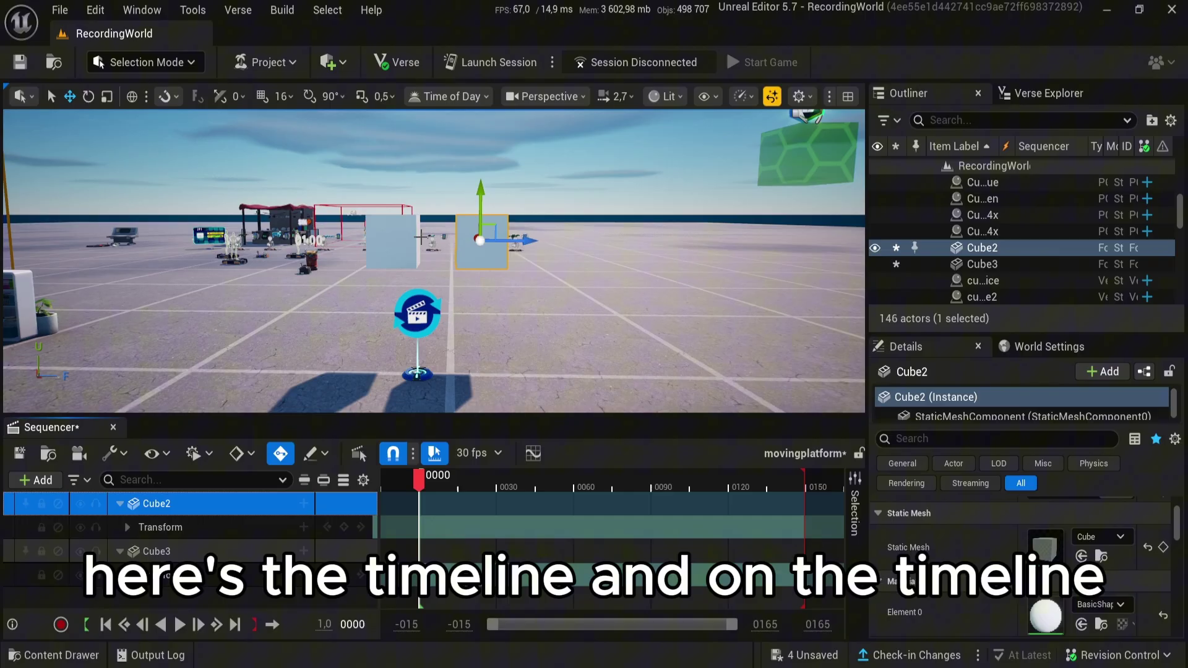
pyautogui.click(204, 551)
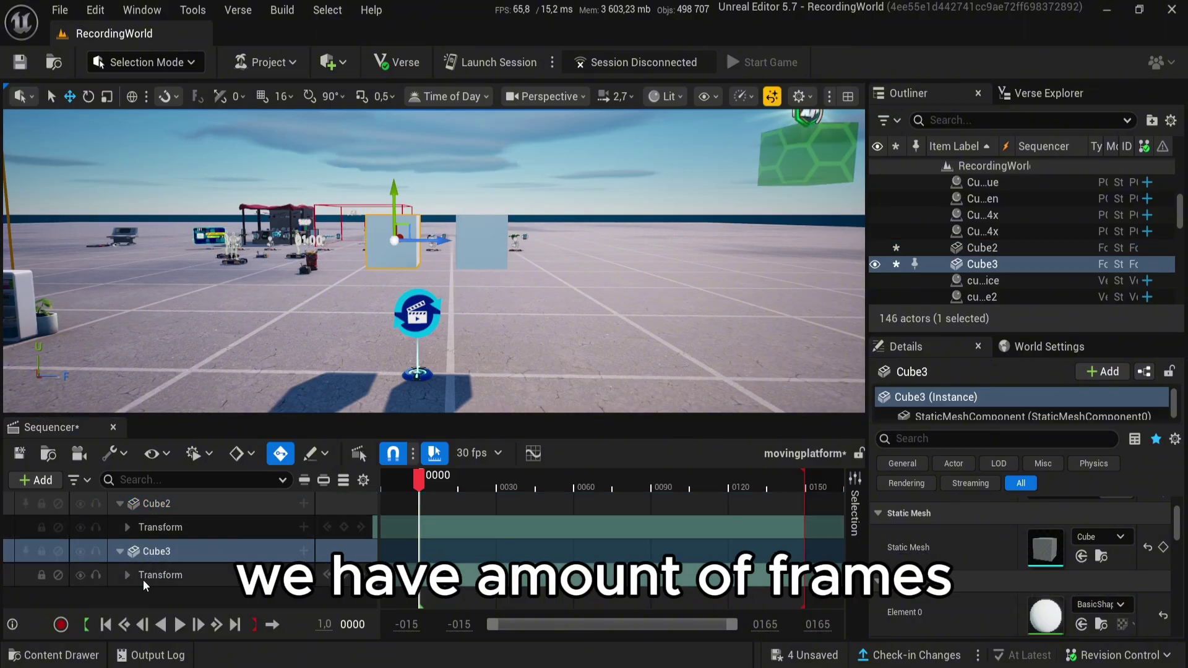
pyautogui.click(127, 575)
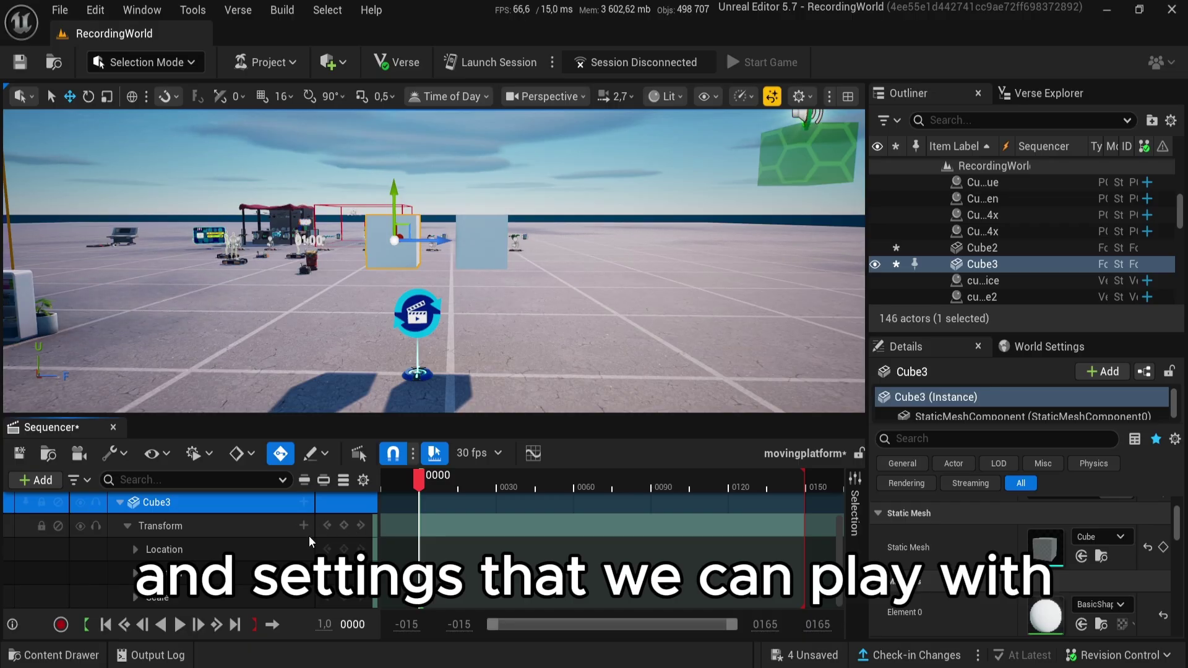
pyautogui.click(345, 549)
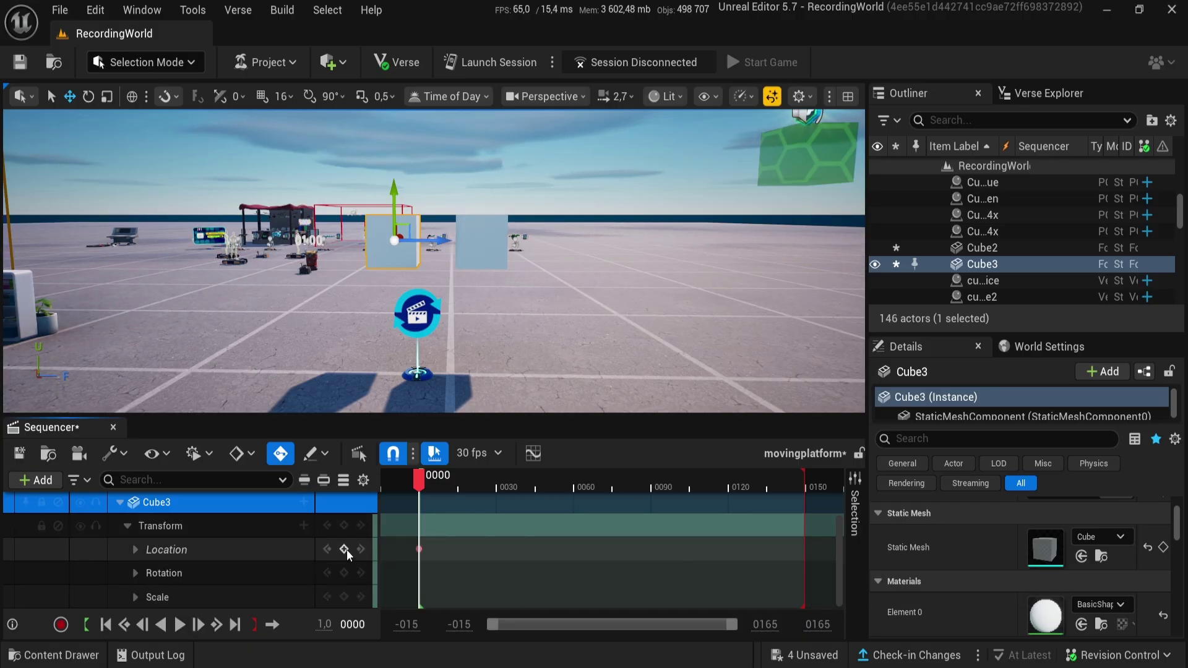
# Add a Location keyframe for Cube3 at frame 52, with the cube moved along its blue axis past Cube2
pyautogui.moveTo(421, 482); pyautogui.dragTo(464, 484)
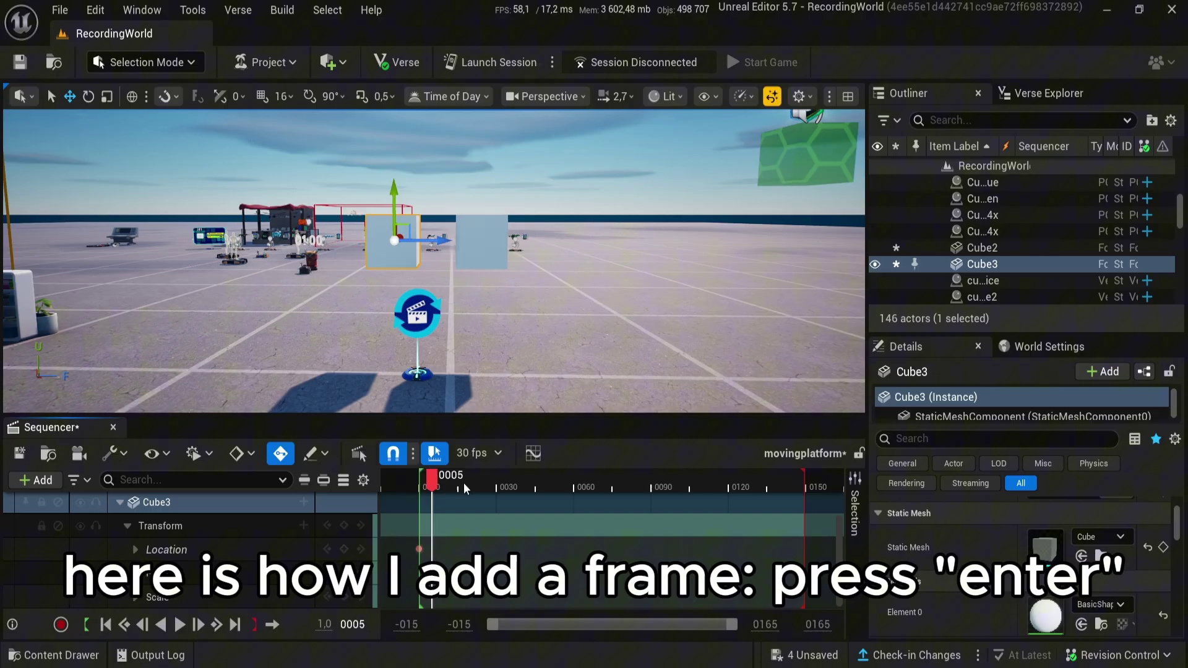
pyautogui.moveTo(537, 486); pyautogui.dragTo(555, 485)
pyautogui.click(346, 549)
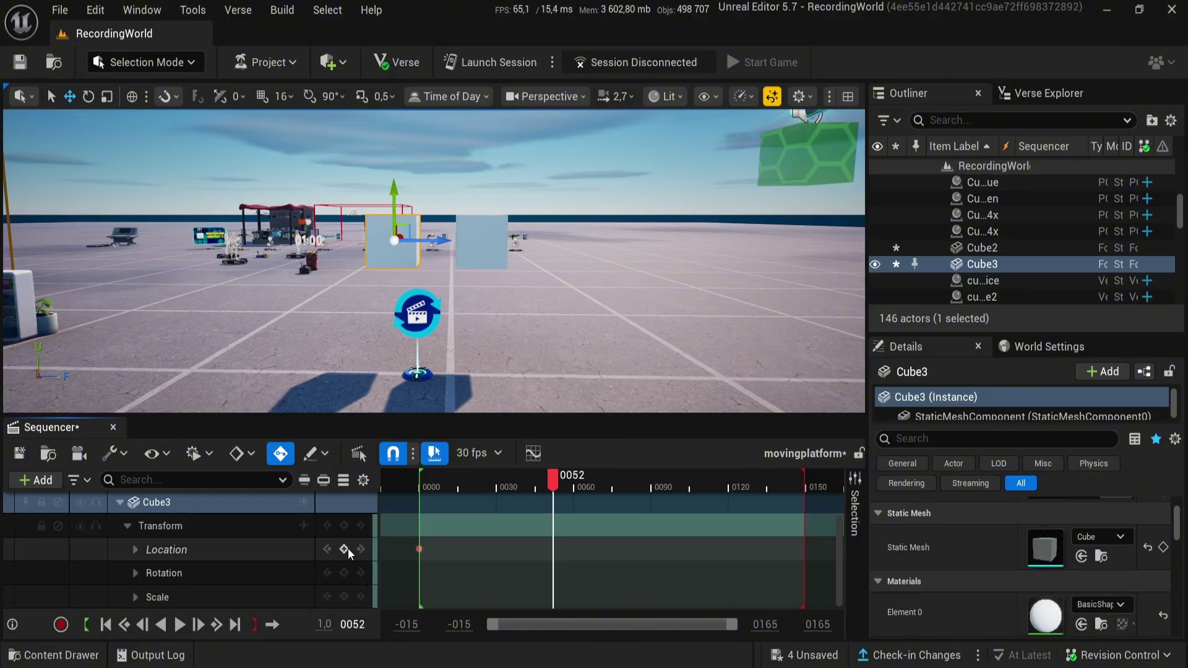
pyautogui.moveTo(433, 241); pyautogui.dragTo(613, 241)
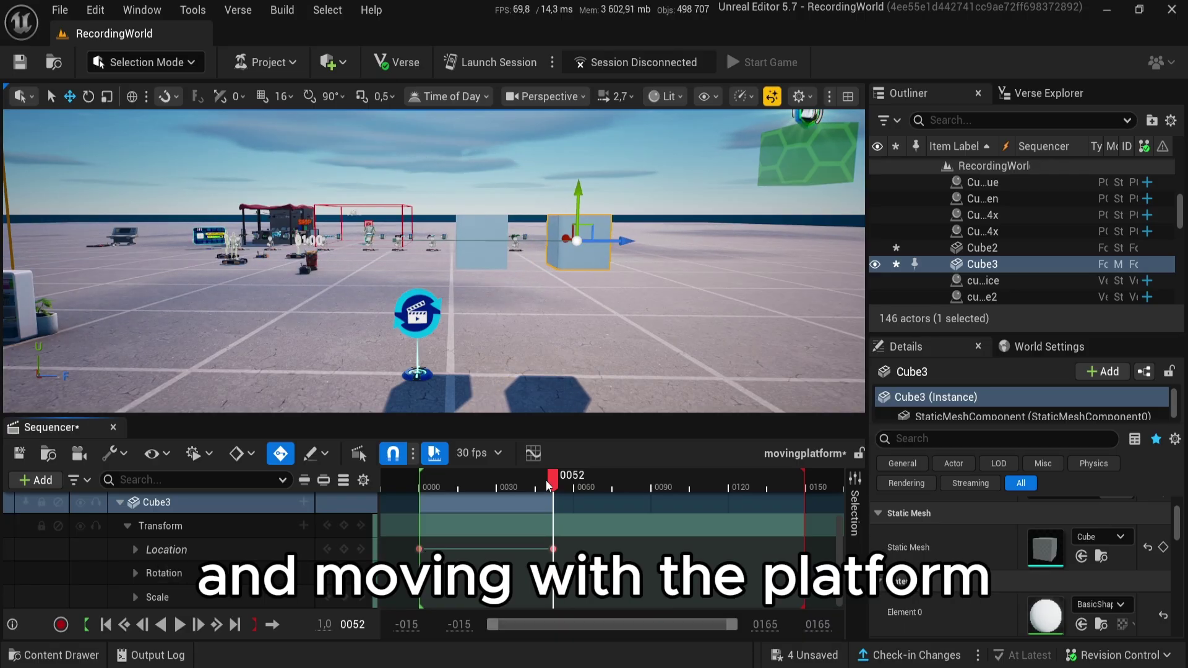
pyautogui.moveTo(548, 486)
pyautogui.mouseDown()
pyautogui.moveTo(432, 485)
pyautogui.moveTo(553, 489)
pyautogui.mouseUp()
# Expand Cube2's Transform track and add a Location keyframe at frame 52
pyautogui.scroll(2, 569, 557)
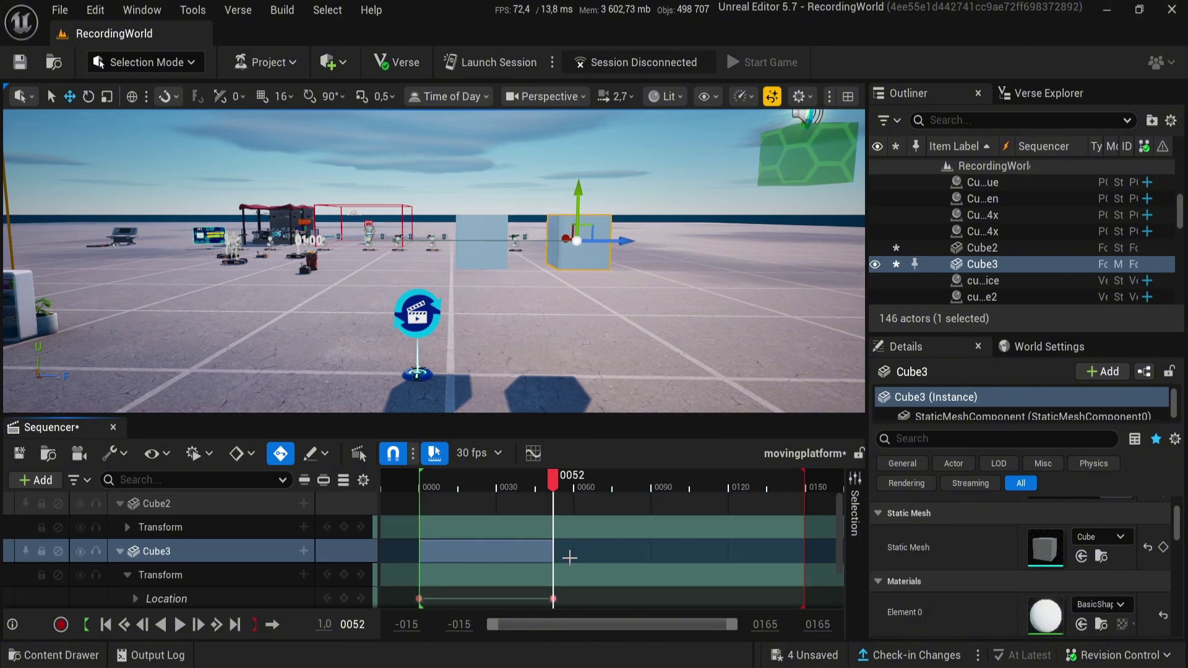
pyautogui.click(127, 527)
pyautogui.scroll(-1, 273, 546)
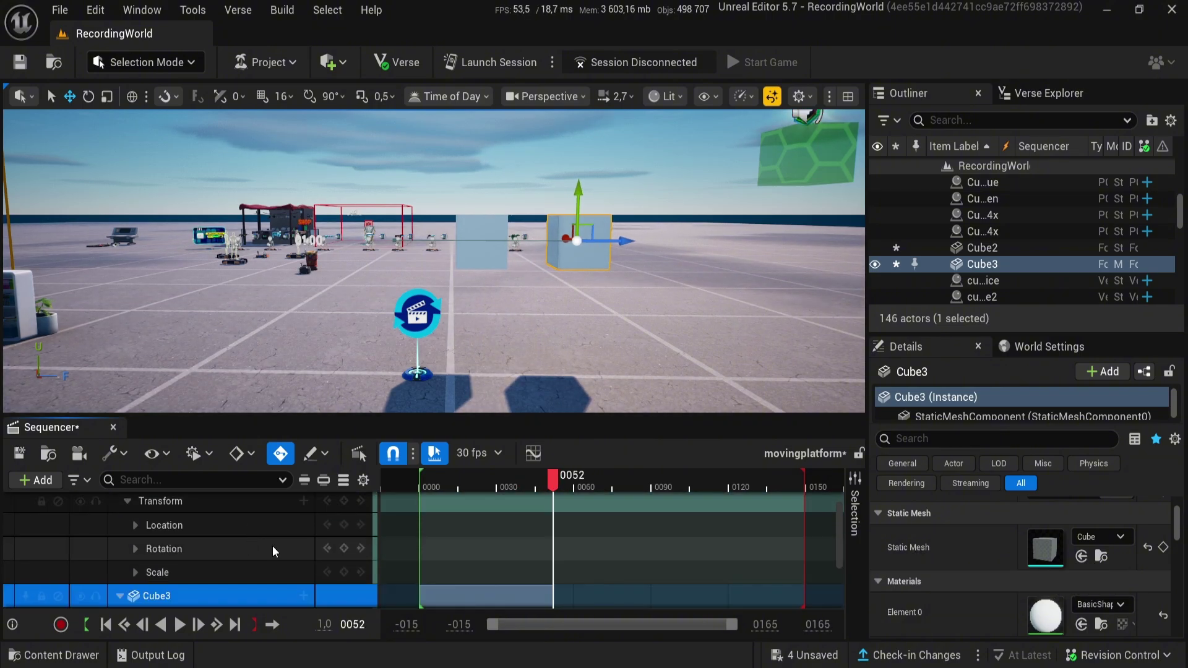
pyautogui.scroll(1, 272, 546)
pyautogui.click(272, 503)
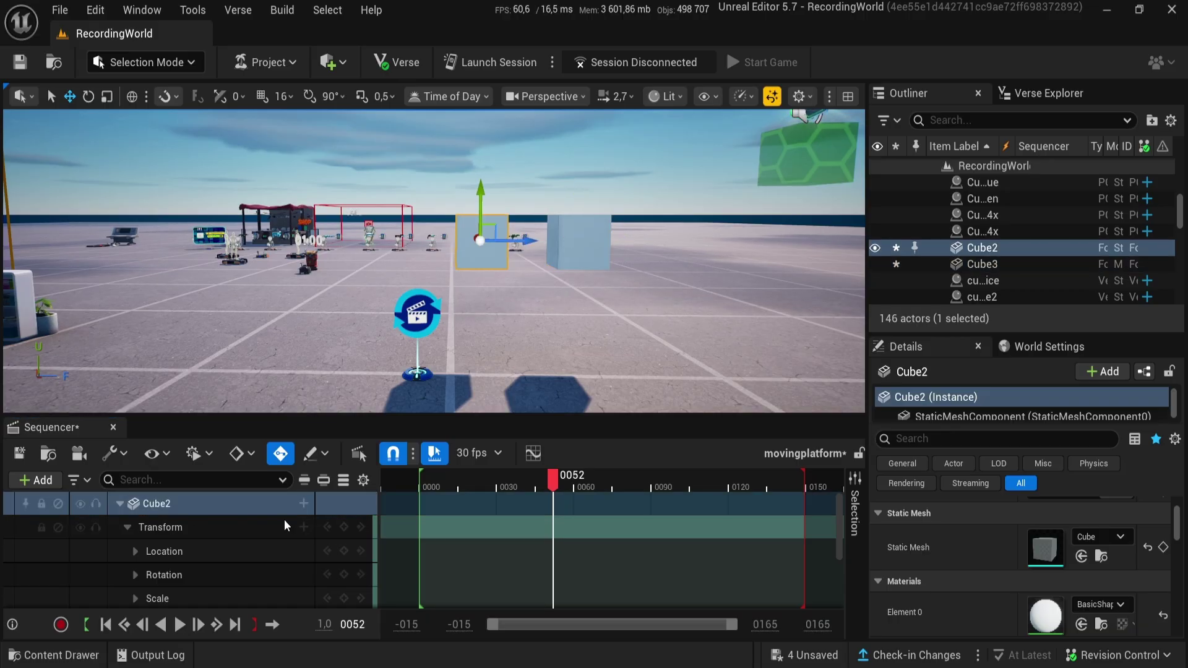
pyautogui.click(344, 551)
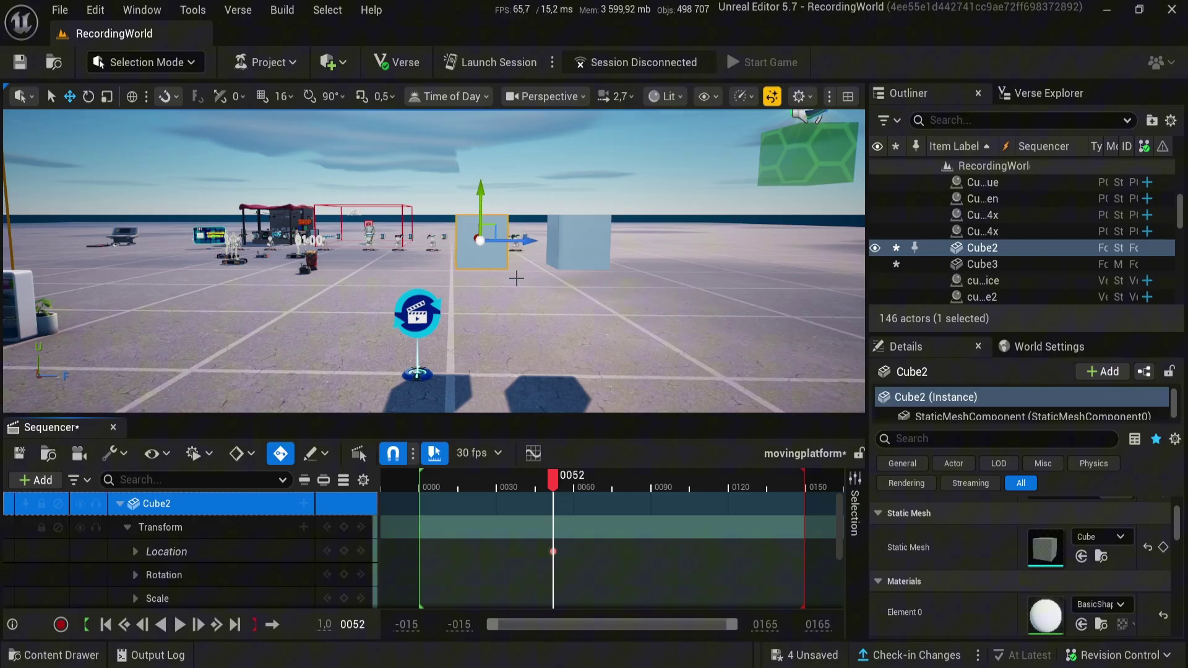
# Move Cube2's Location keyframe to frame 0, undo the extra transform keys, and key its Location at frame 51
pyautogui.scroll(-2, 557, 532)
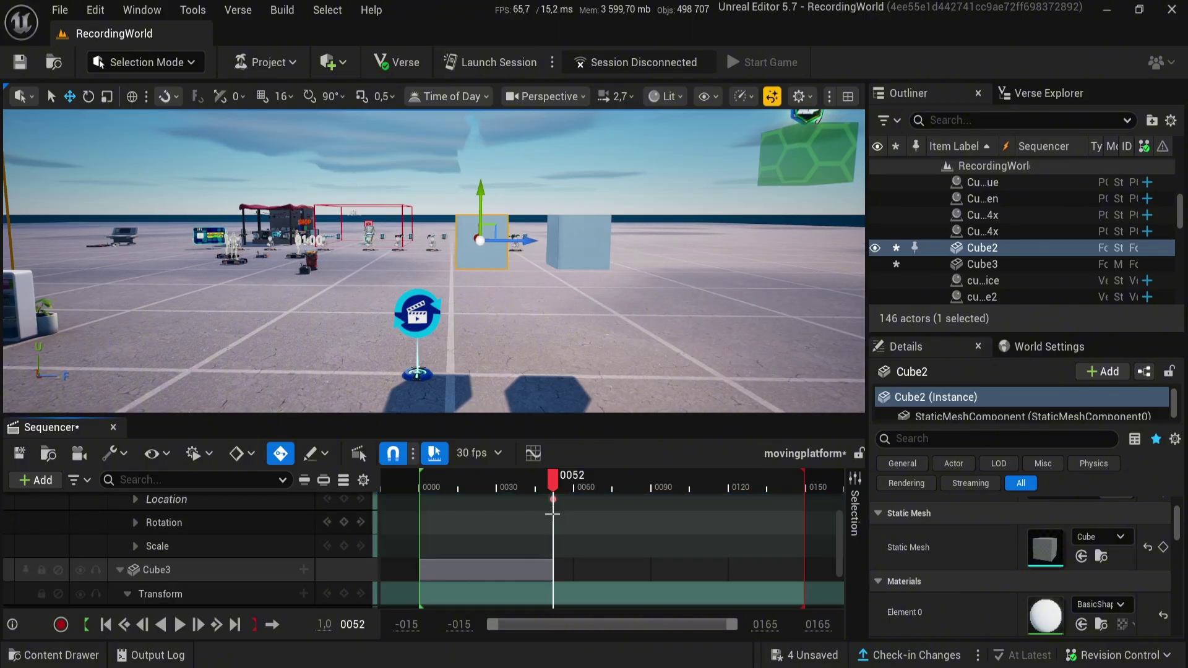
pyautogui.moveTo(553, 501)
pyautogui.mouseDown()
pyautogui.moveTo(419, 498)
pyautogui.moveTo(552, 489)
pyautogui.mouseUp()
pyautogui.scroll(1, 446, 508)
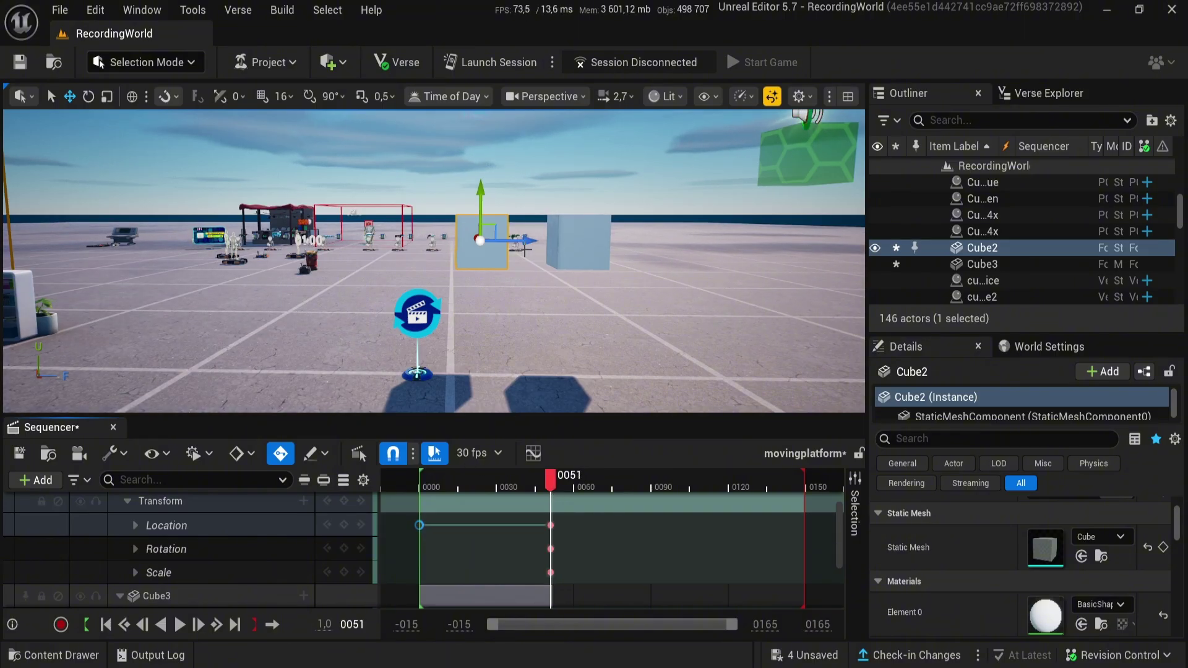
pyautogui.hotkey('ctrl', 'z')
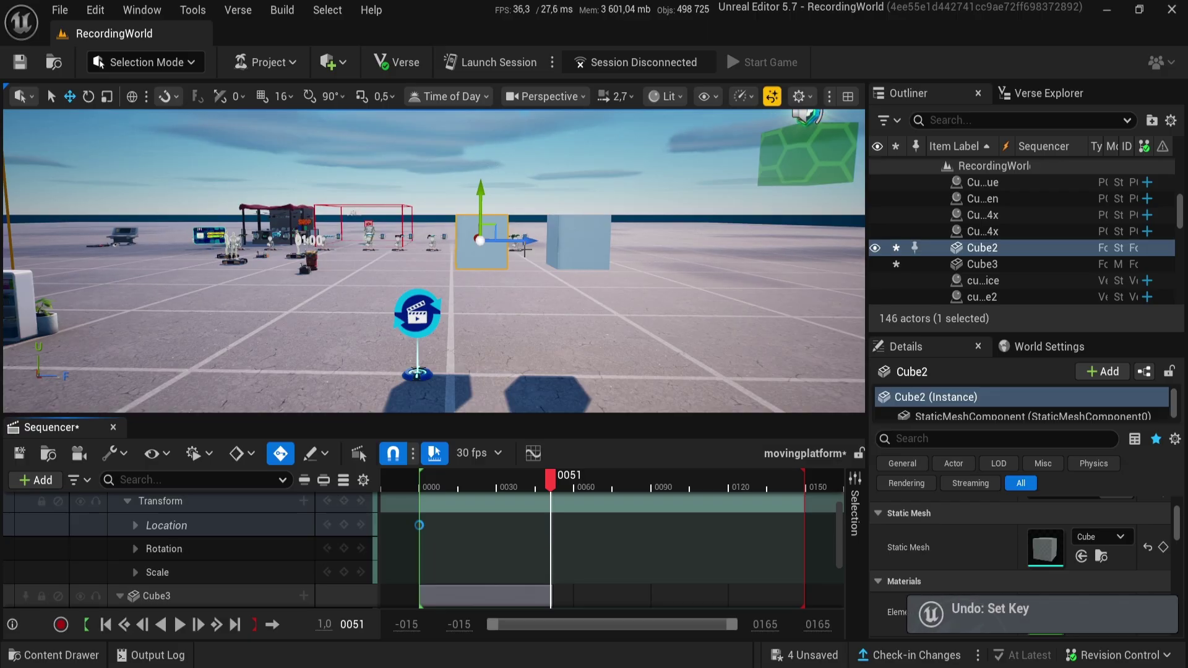
pyautogui.press('s')
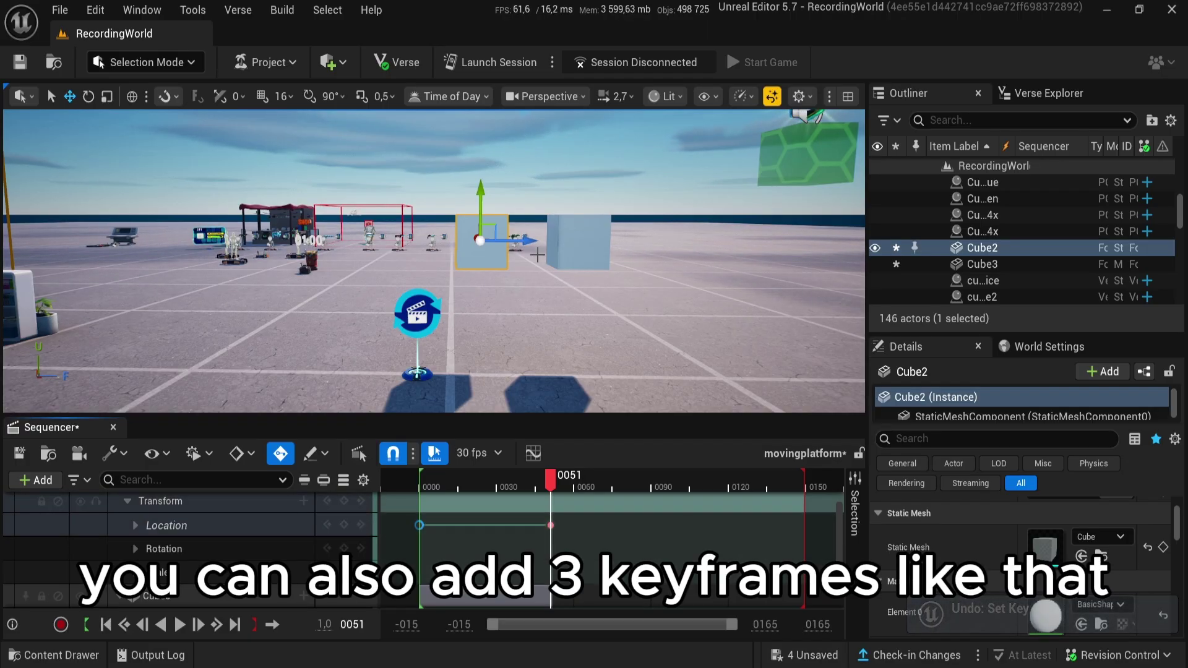
# Move Cube2 along its blue axis past Cube3 at frame 51, and shift its first Location keyframe to frame 9
pyautogui.moveTo(523, 240); pyautogui.dragTo(705, 245)
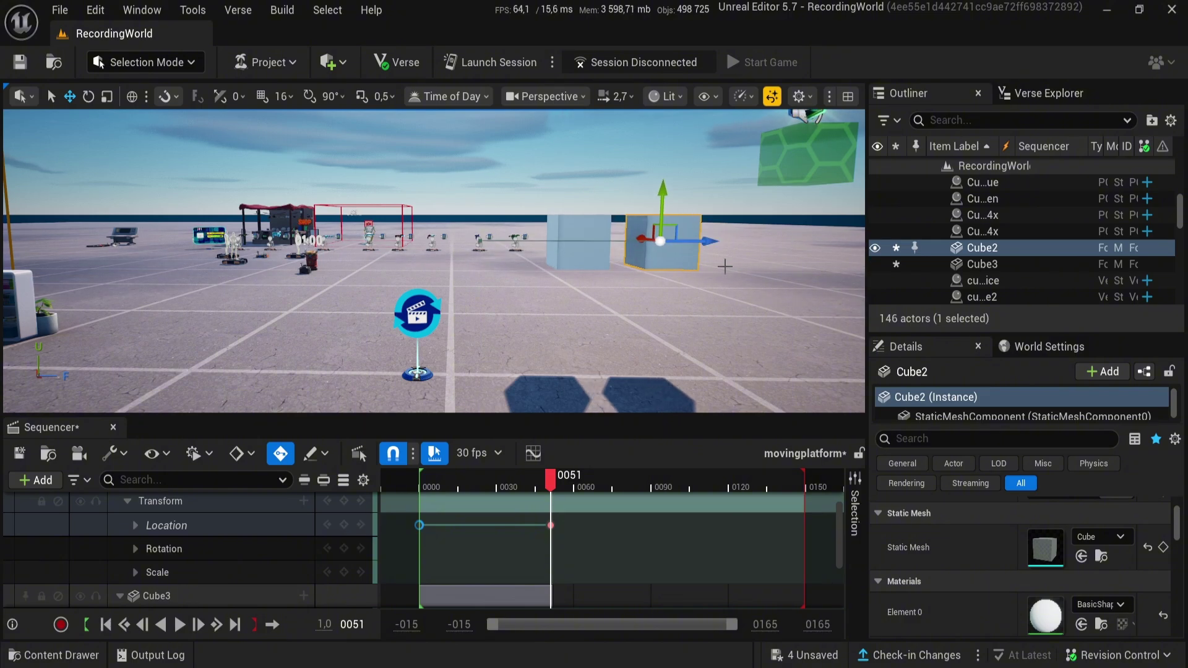
pyautogui.moveTo(693, 333)
pyautogui.mouseDown(button='right')
pyautogui.moveTo(724, 331)
pyautogui.moveTo(711, 332)
pyautogui.mouseUp(button='right')
pyautogui.moveTo(549, 481); pyautogui.dragTo(442, 526)
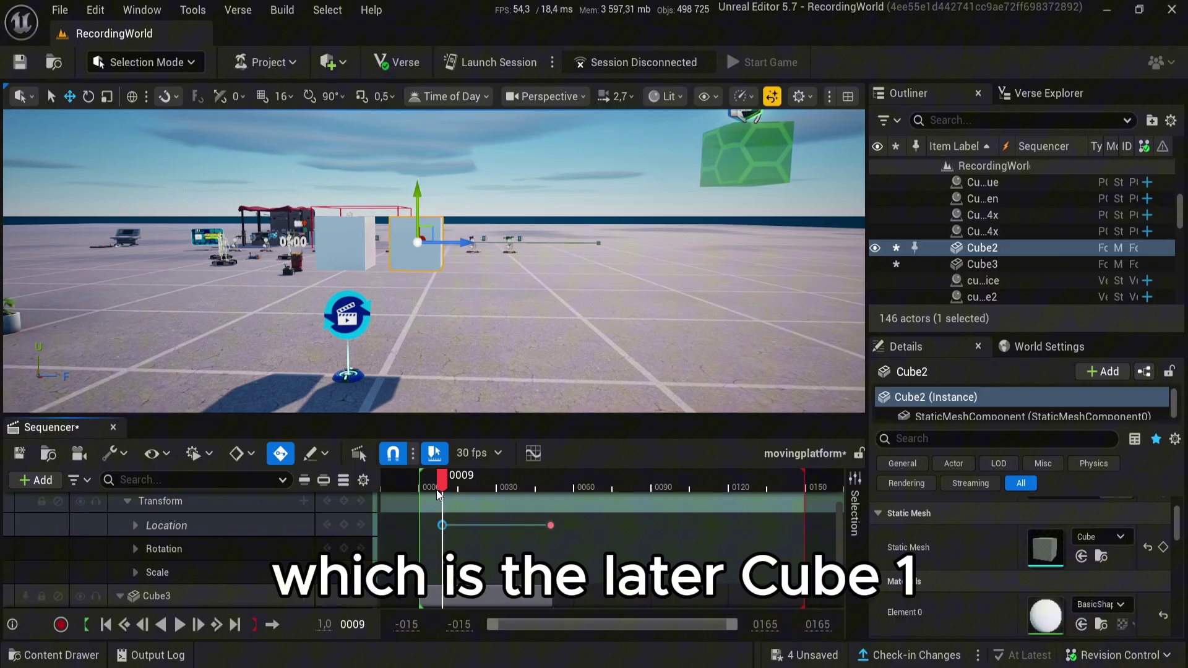
pyautogui.moveTo(426, 481); pyautogui.dragTo(552, 488)
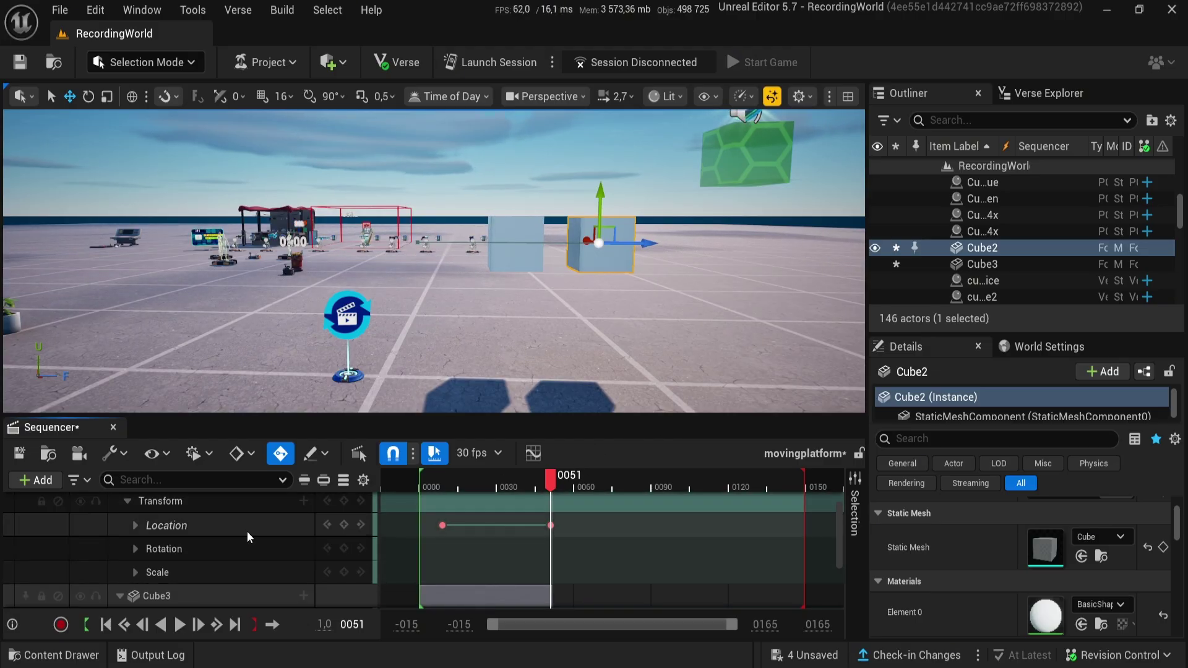
# Add a Location keyframe for Cube2 at frame 84, with the cube raised up beside the green block
pyautogui.moveTo(427, 349); pyautogui.dragTo(513, 384, button='right')
pyautogui.press('w')
pyautogui.press('d')
pyautogui.press('w')
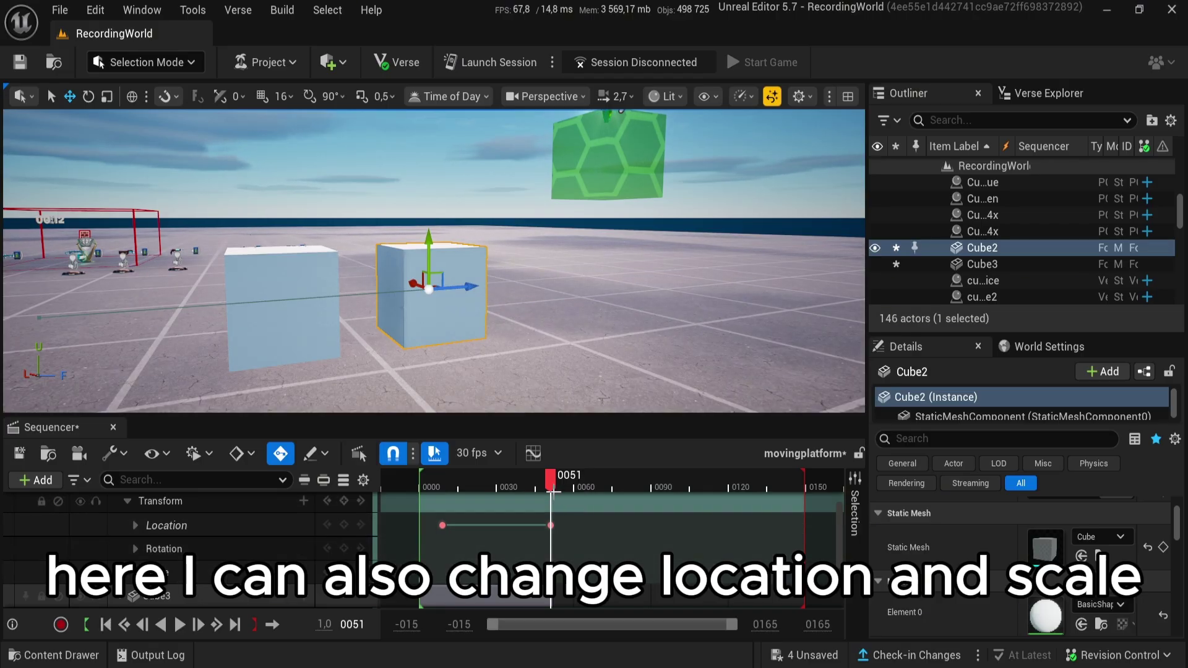
pyautogui.moveTo(554, 491); pyautogui.dragTo(638, 490)
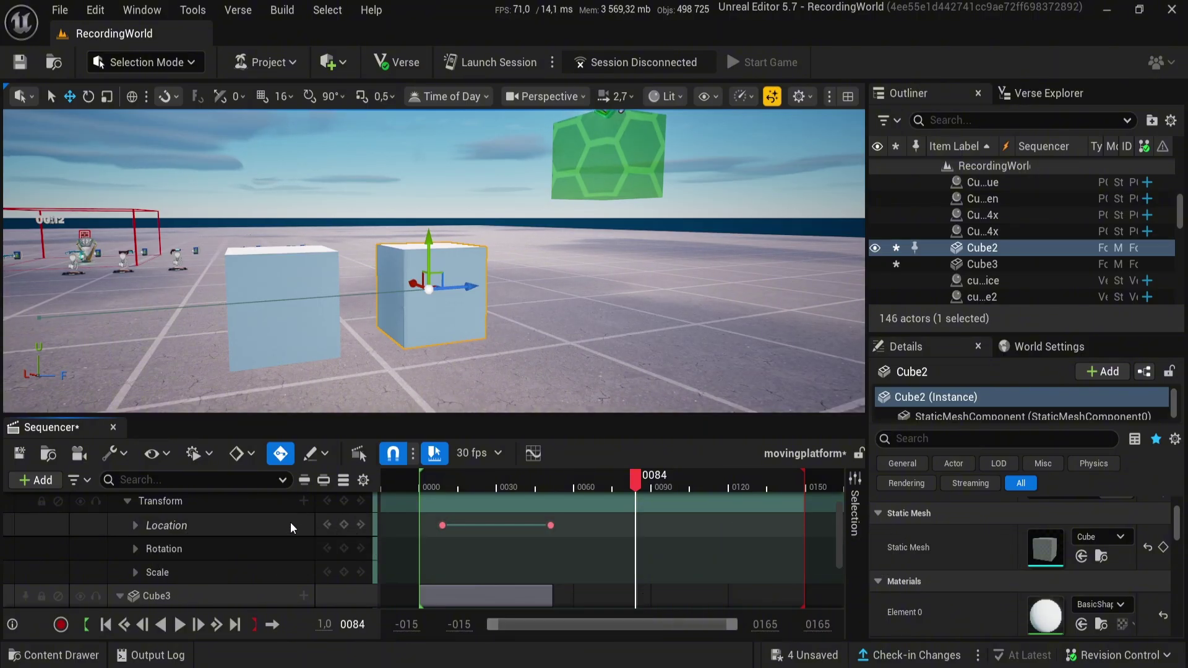
pyautogui.click(290, 525)
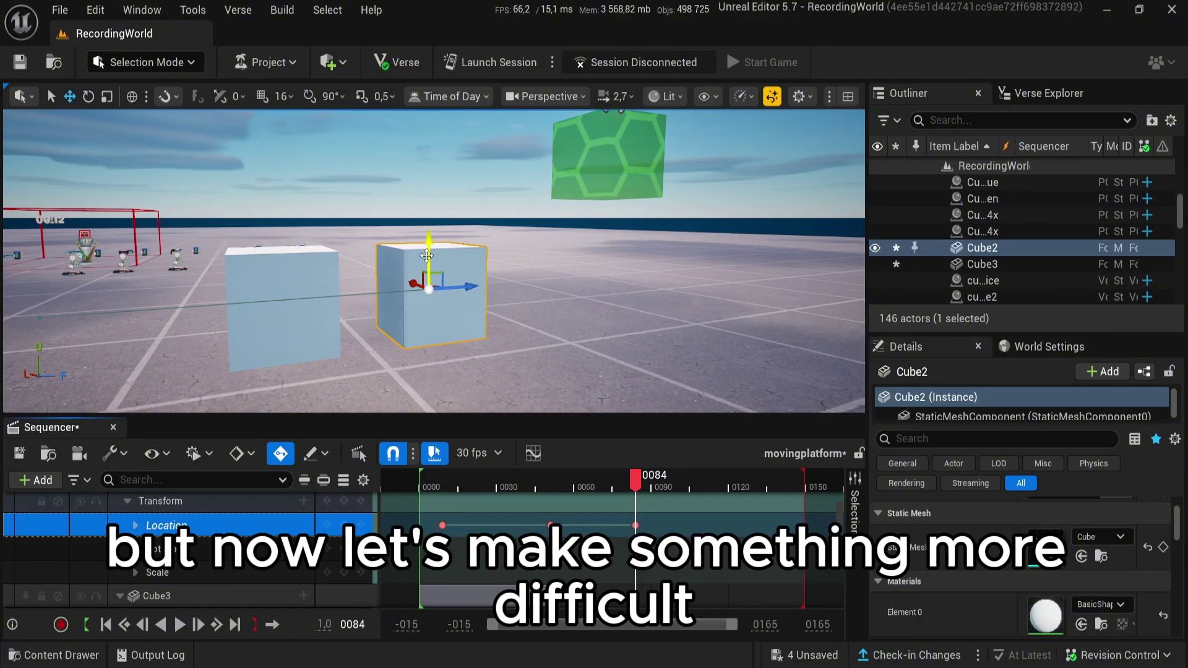
pyautogui.moveTo(428, 226); pyautogui.dragTo(508, 150)
pyautogui.moveTo(467, 249)
pyautogui.mouseDown(button='right')
pyautogui.moveTo(486, 226)
pyautogui.moveTo(548, 229)
pyautogui.moveTo(443, 260)
pyautogui.moveTo(467, 248)
pyautogui.mouseUp(button='right')
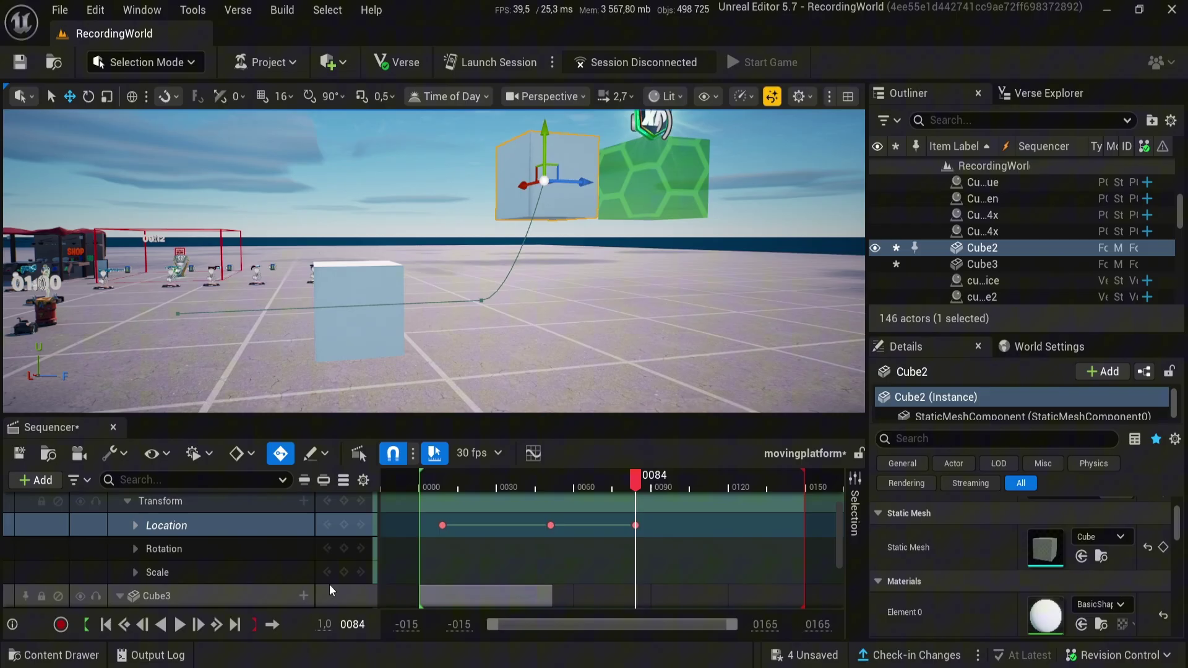
pyautogui.click(344, 548)
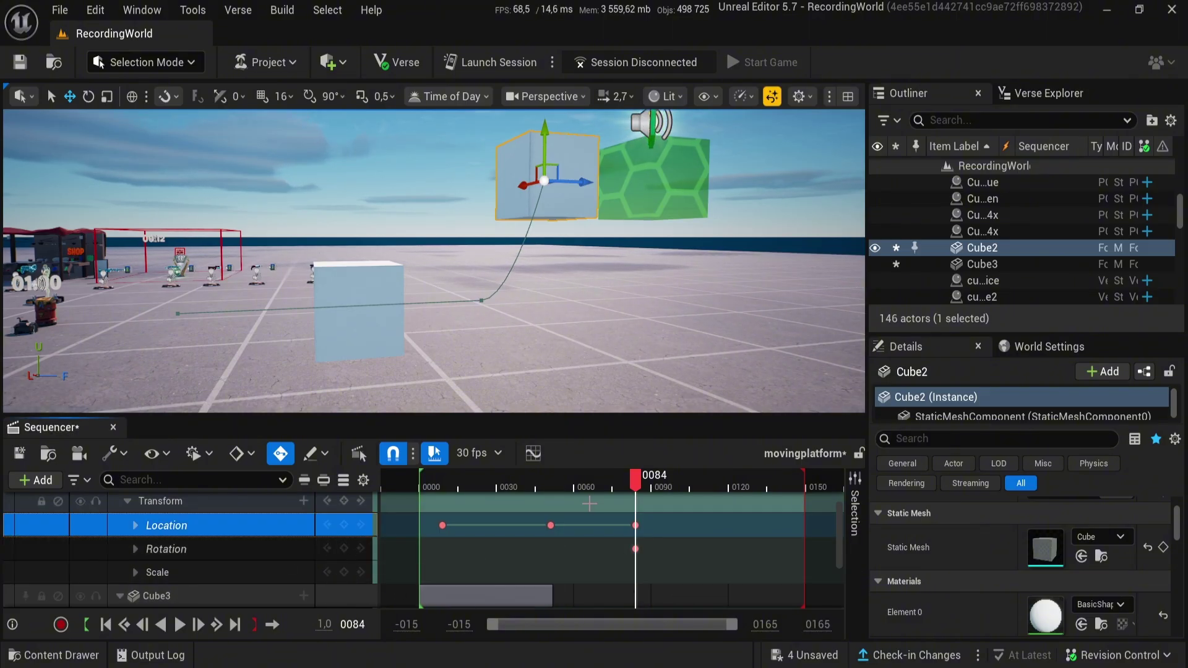
pyautogui.press('e')
pyautogui.moveTo(579, 175); pyautogui.dragTo(610, 180)
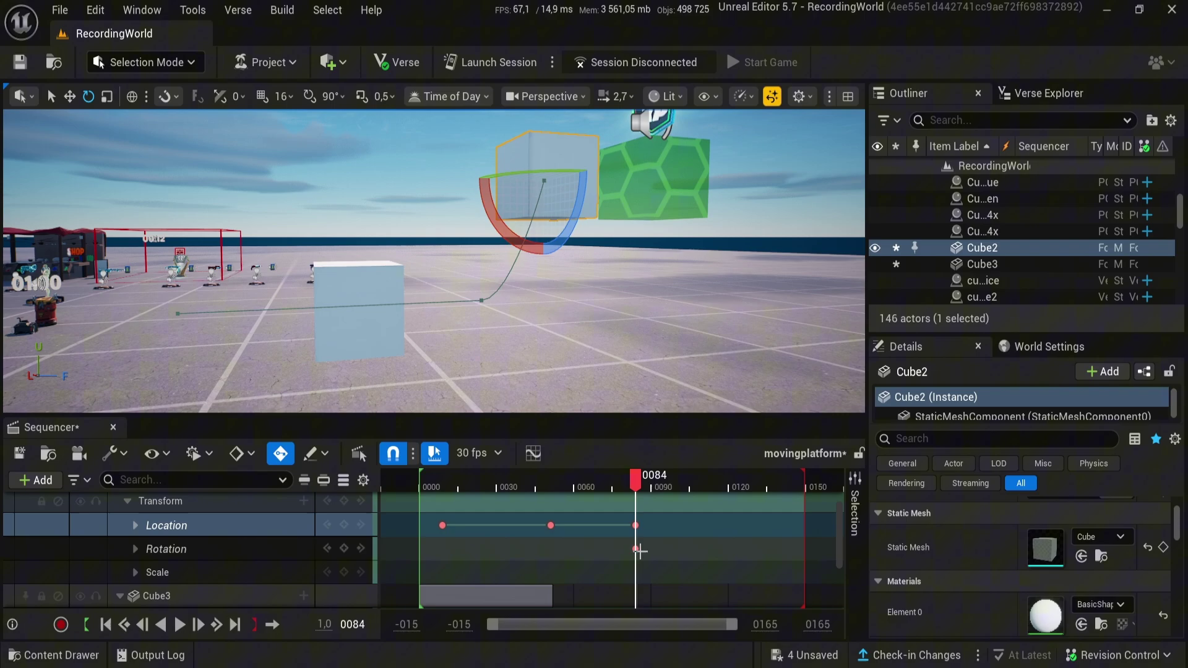
pyautogui.moveTo(637, 482); pyautogui.dragTo(707, 490)
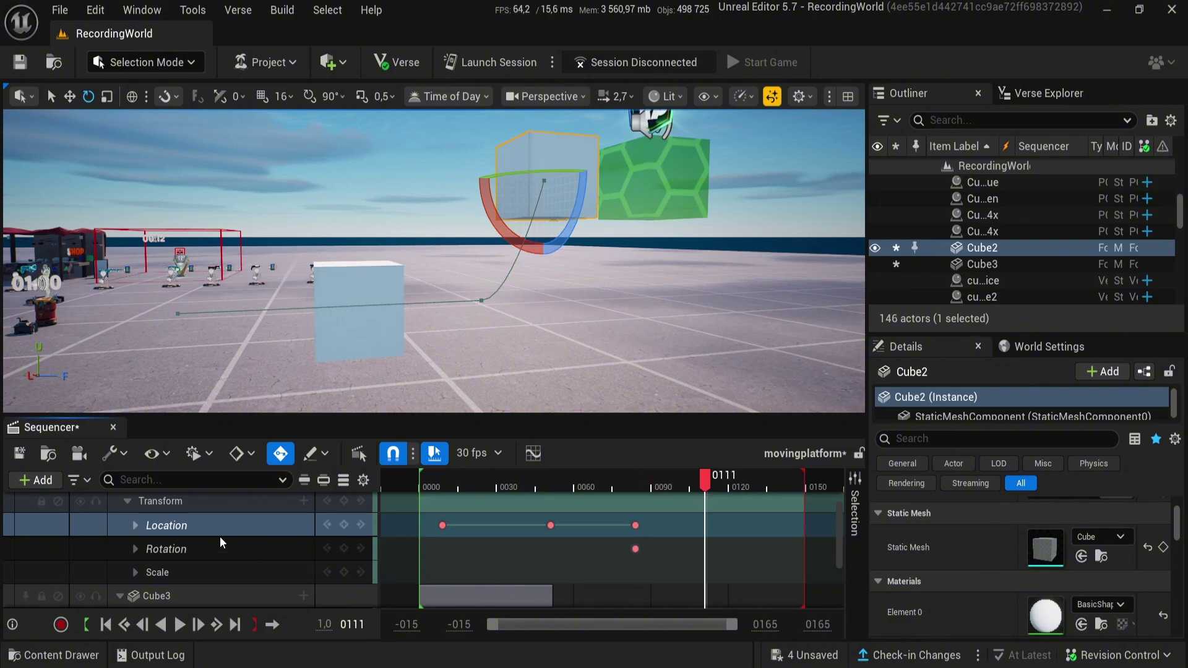
pyautogui.click(344, 549)
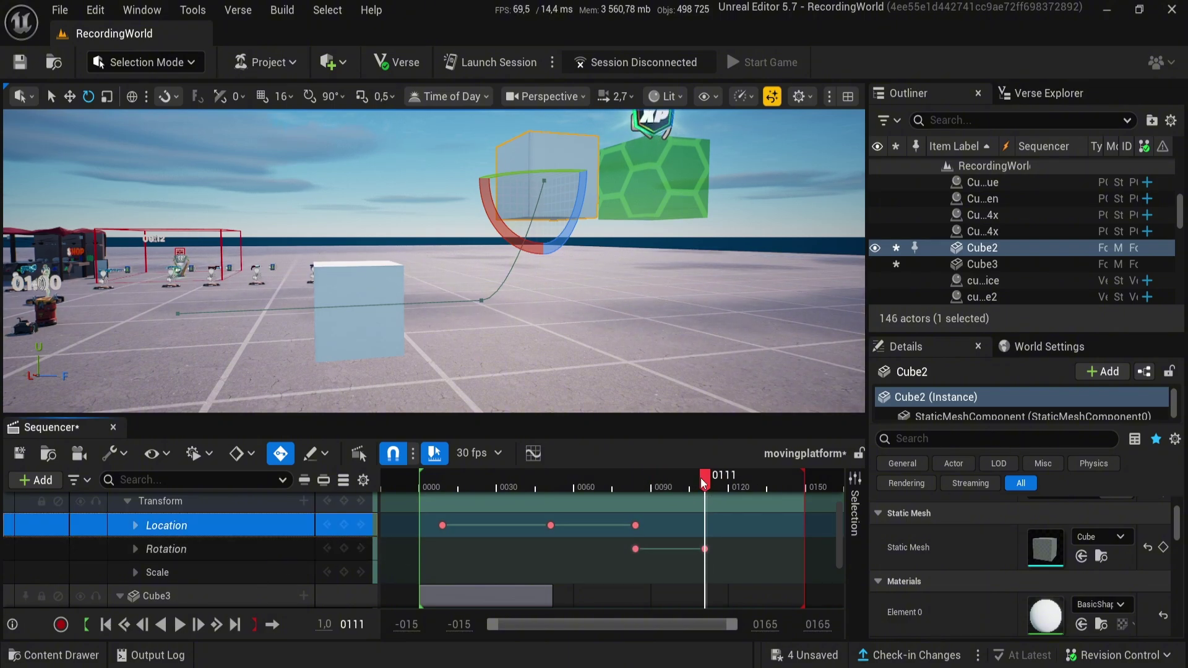
pyautogui.moveTo(701, 479)
pyautogui.mouseDown()
pyautogui.moveTo(650, 477)
pyautogui.moveTo(707, 485)
pyautogui.mouseUp()
pyautogui.hotkey('ctrl', 'z')
pyautogui.hotkey('ctrl', 'z')
pyautogui.hotkey('ctrl', 'z')
pyautogui.hotkey('ctrl', 'z')
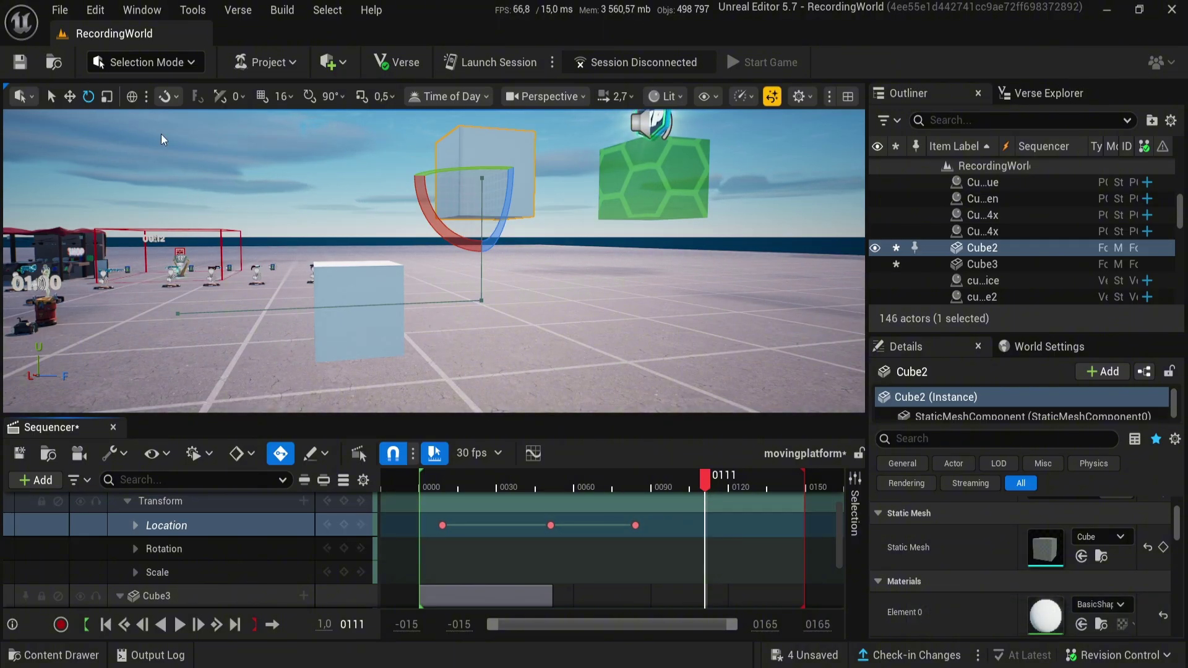
pyautogui.click(93, 10)
pyautogui.click(118, 79)
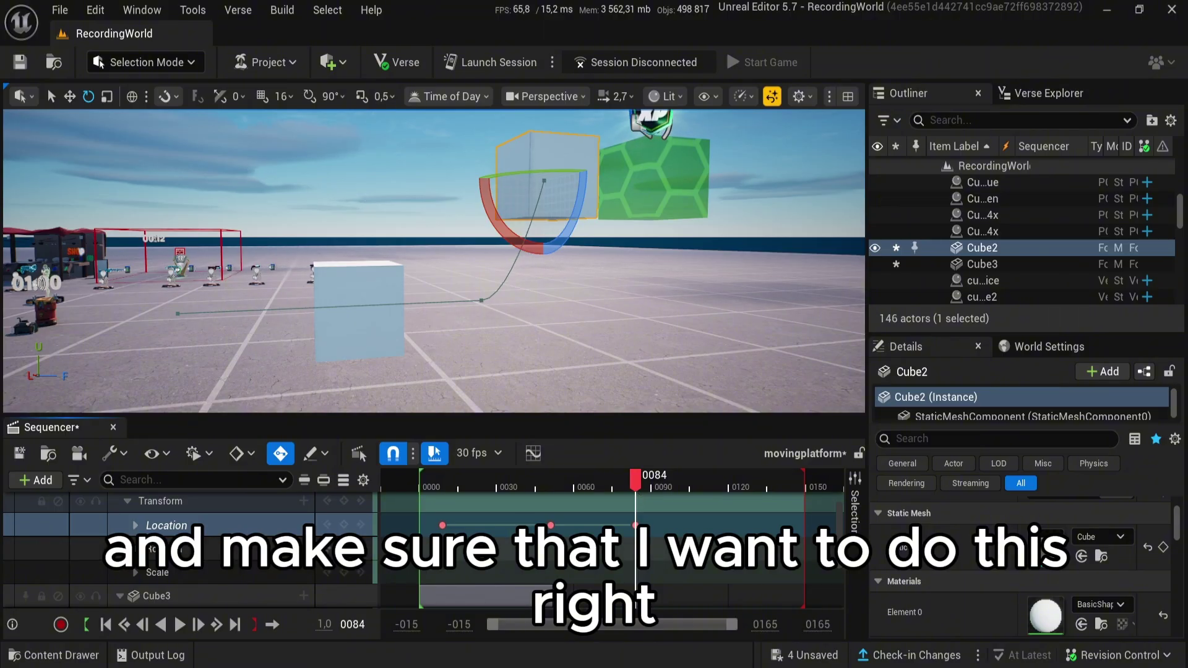
# Add Rotation keyframes for Cube2 at frames 84 and 113, and rotate the cube about its green axis
pyautogui.click(339, 551)
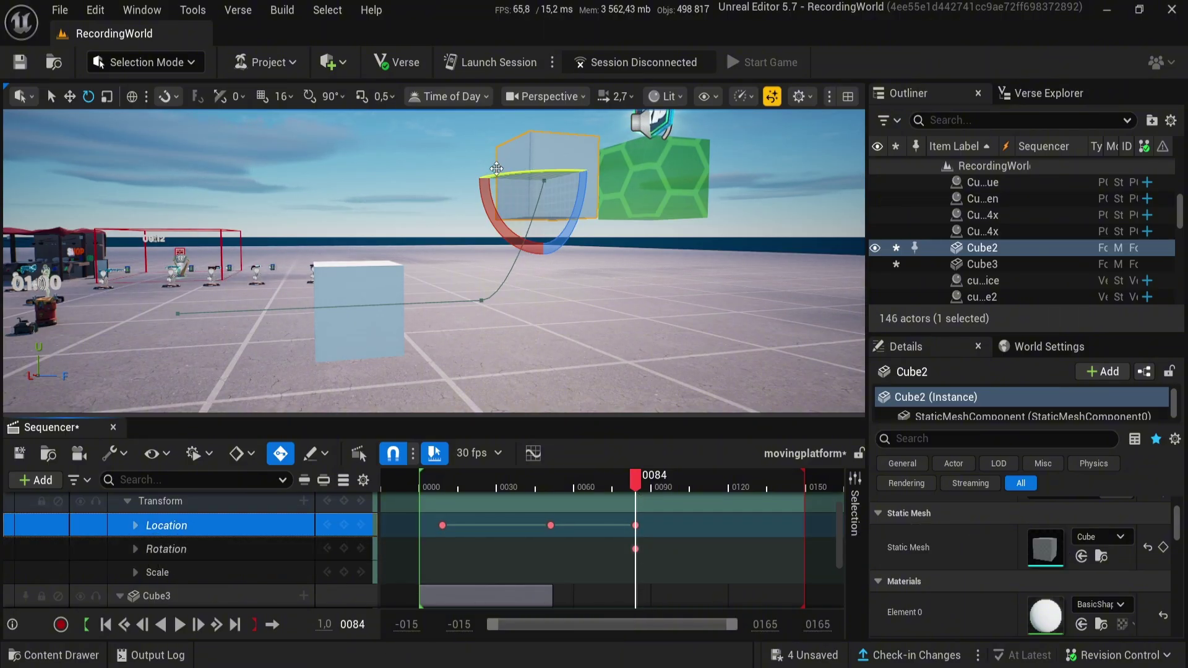
pyautogui.click(660, 488)
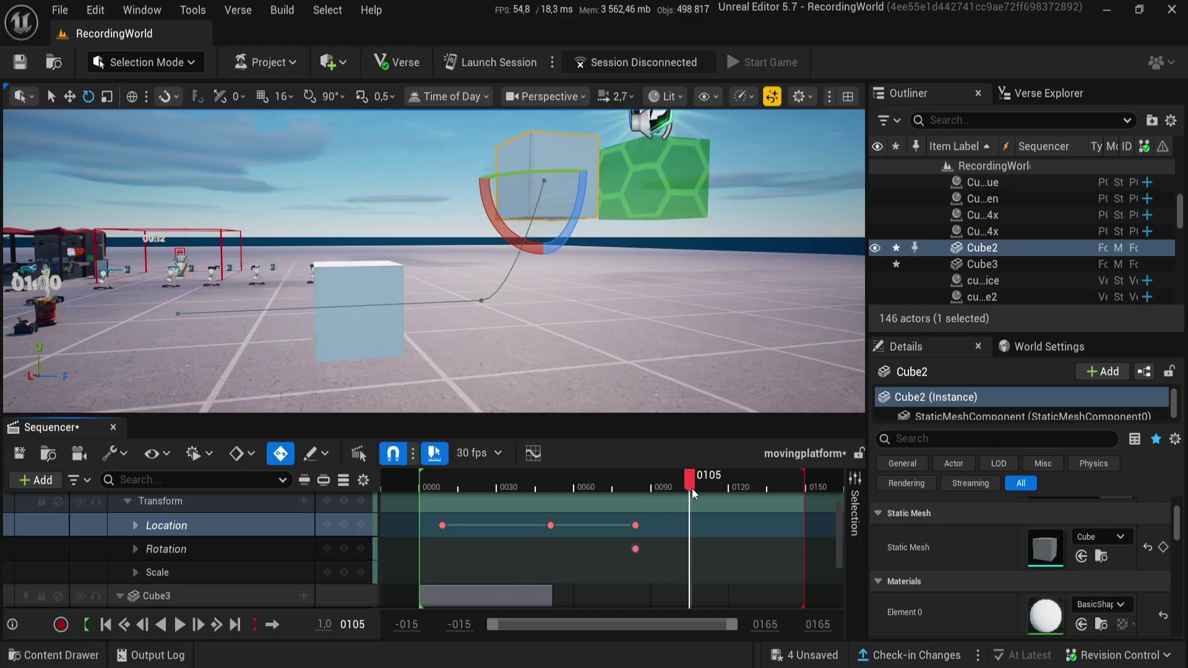
pyautogui.click(711, 488)
pyautogui.click(344, 549)
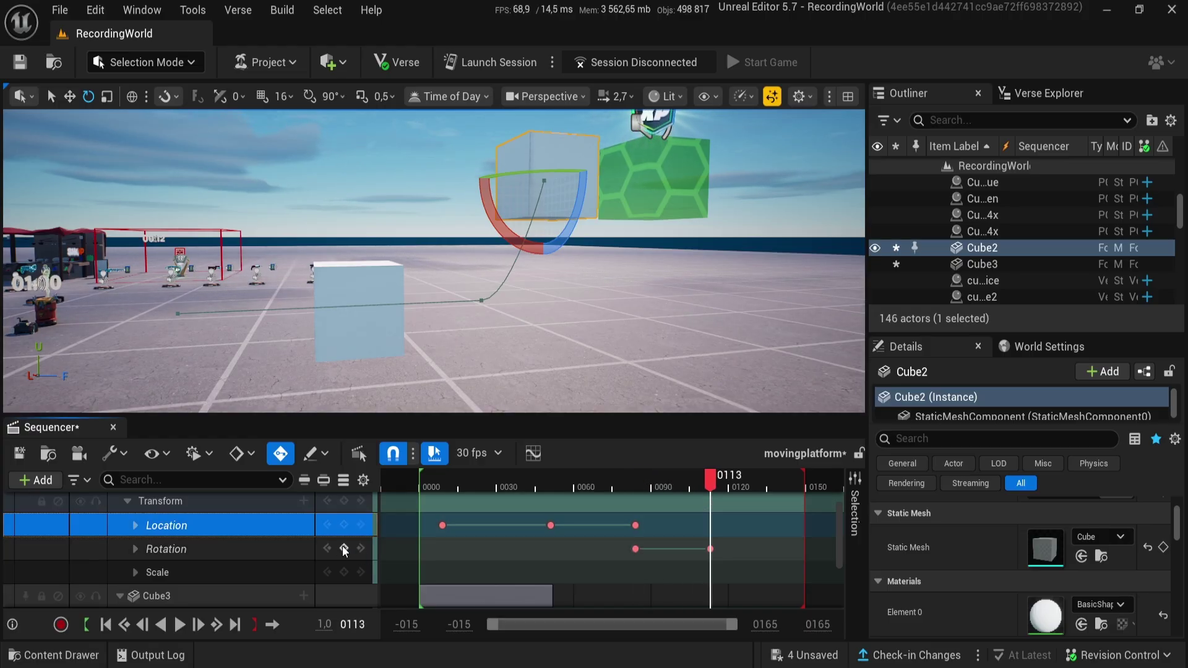
pyautogui.click(541, 177)
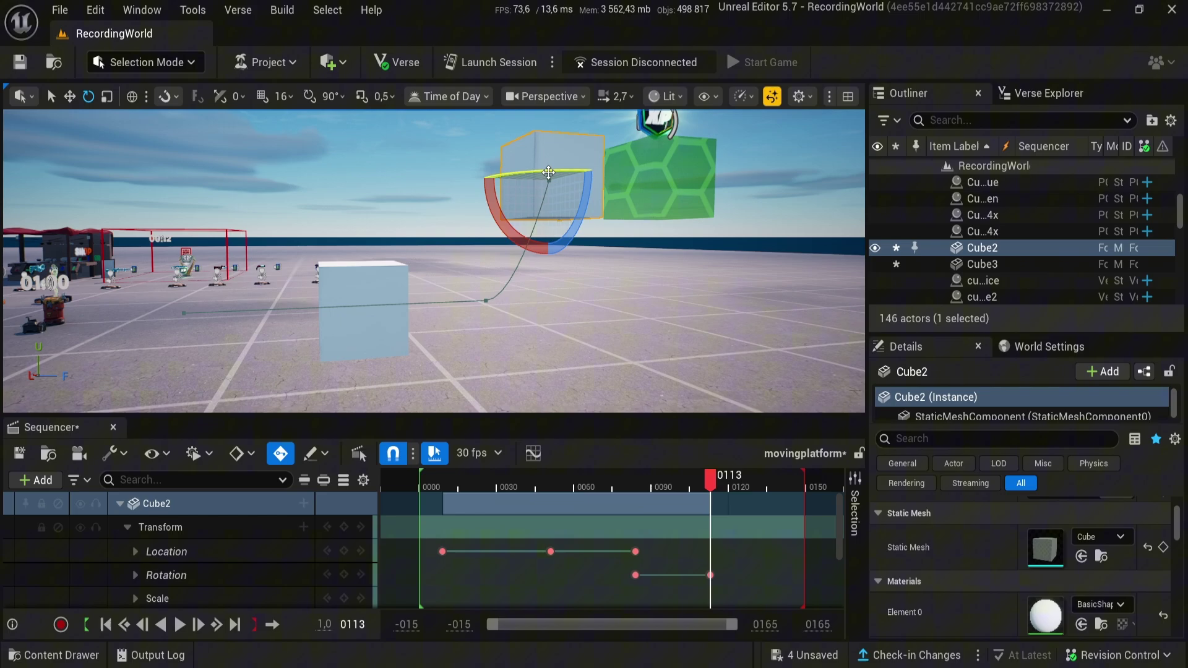
pyautogui.moveTo(564, 171); pyautogui.dragTo(588, 172)
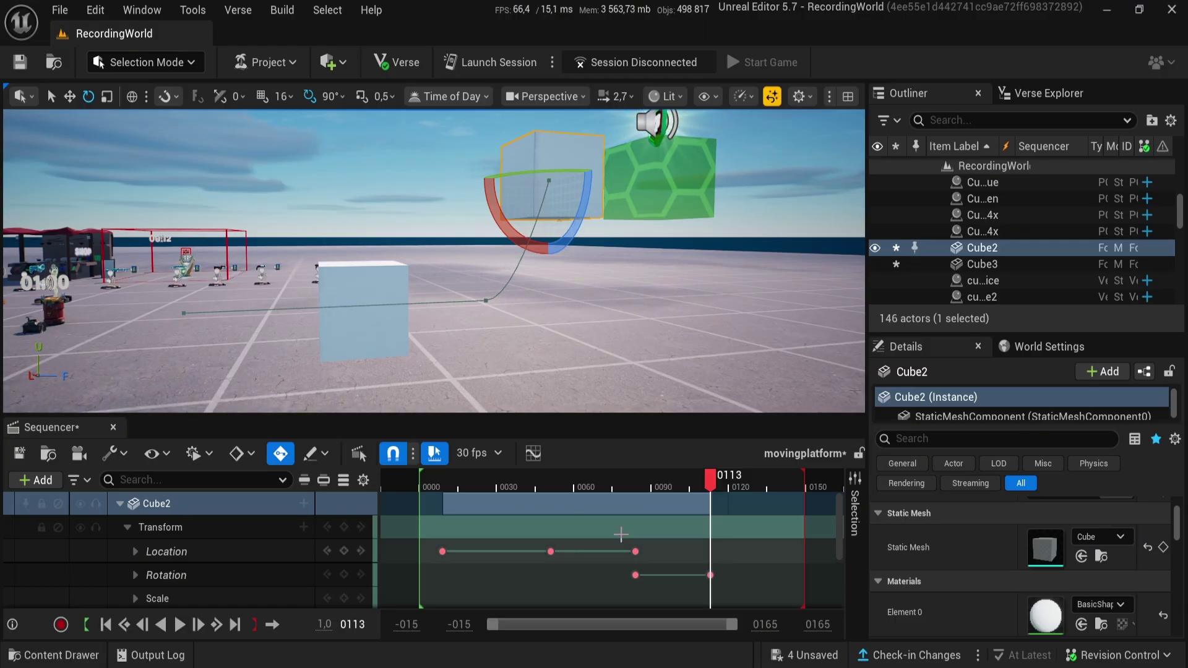
pyautogui.moveTo(662, 485); pyautogui.dragTo(717, 477)
# Select Cube3 and add a Scale keyframe for it at frame 86
pyautogui.moveTo(637, 347); pyautogui.dragTo(603, 366, button='right')
pyautogui.moveTo(531, 338); pyautogui.dragTo(519, 354, button='right')
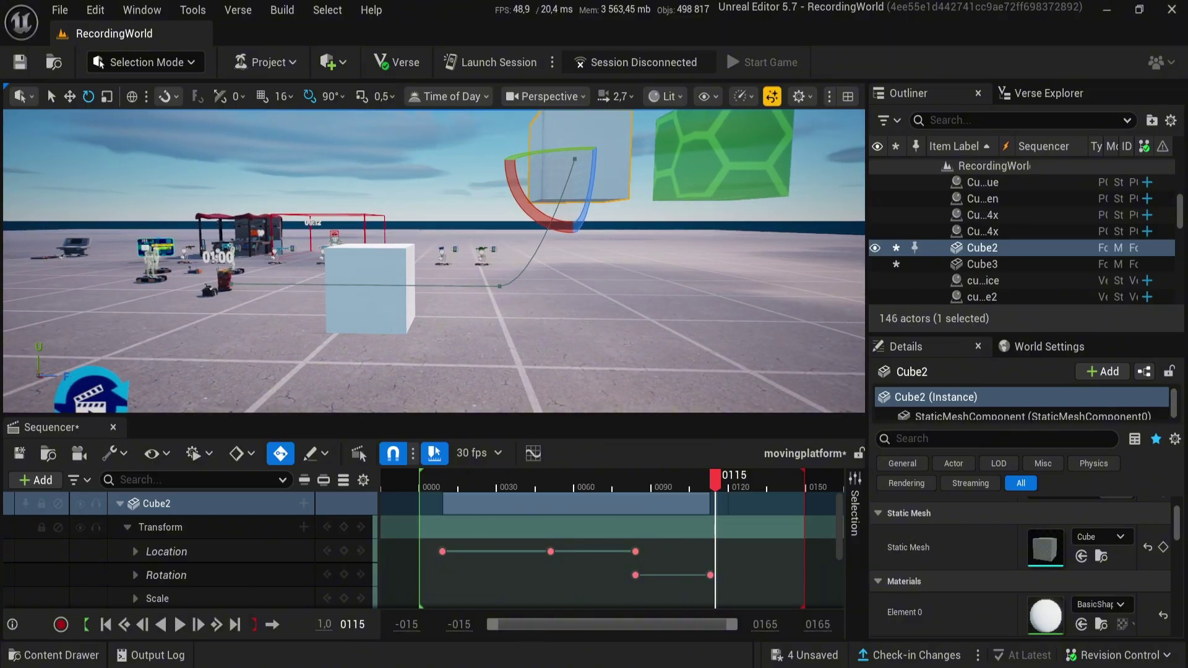
pyautogui.click(410, 292)
pyautogui.moveTo(411, 292); pyautogui.dragTo(353, 282, button='right')
pyautogui.scroll(3, 296, 572)
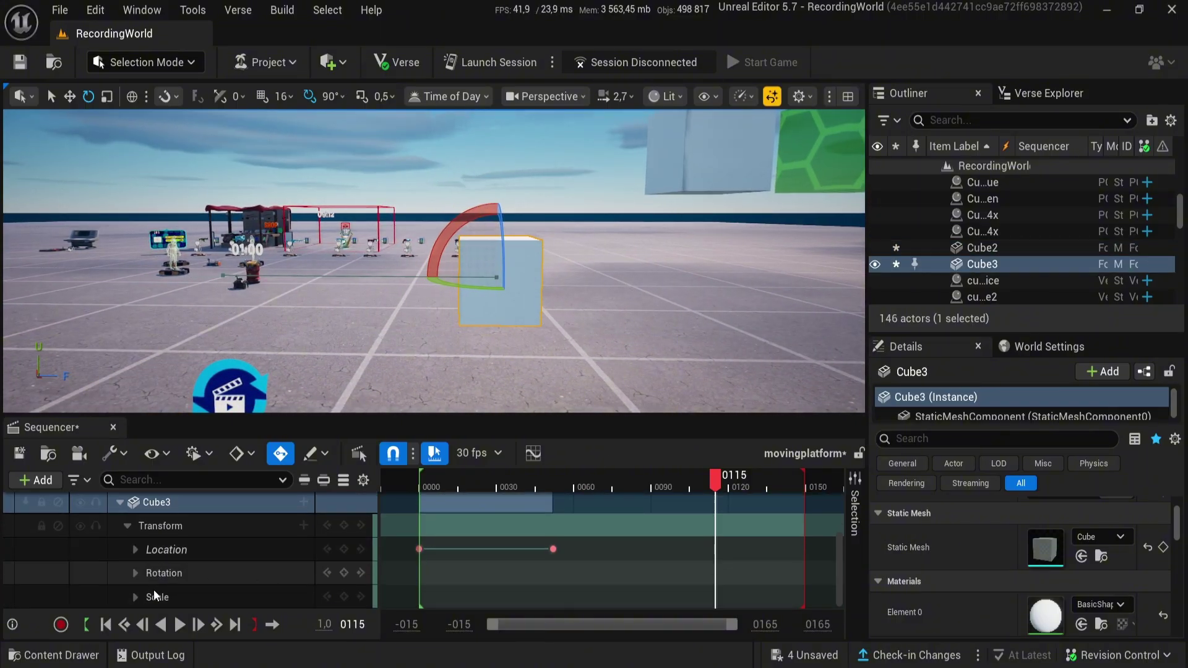
pyautogui.moveTo(704, 484); pyautogui.dragTo(641, 488)
pyautogui.click(345, 596)
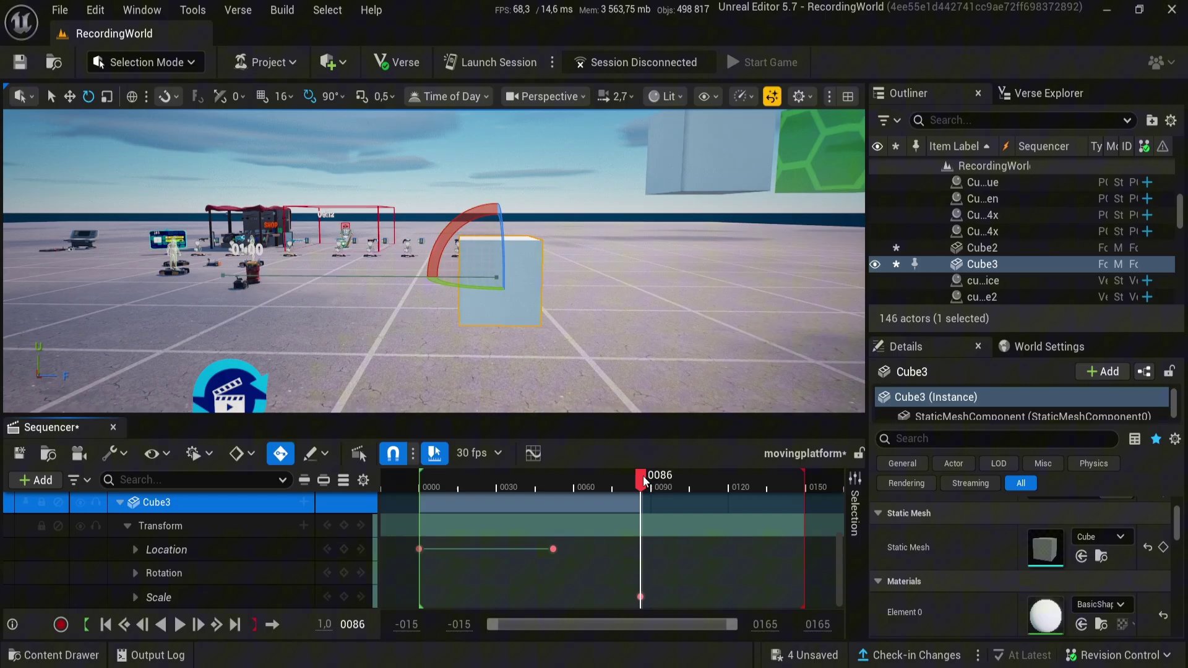
pyautogui.moveTo(643, 476); pyautogui.dragTo(726, 481)
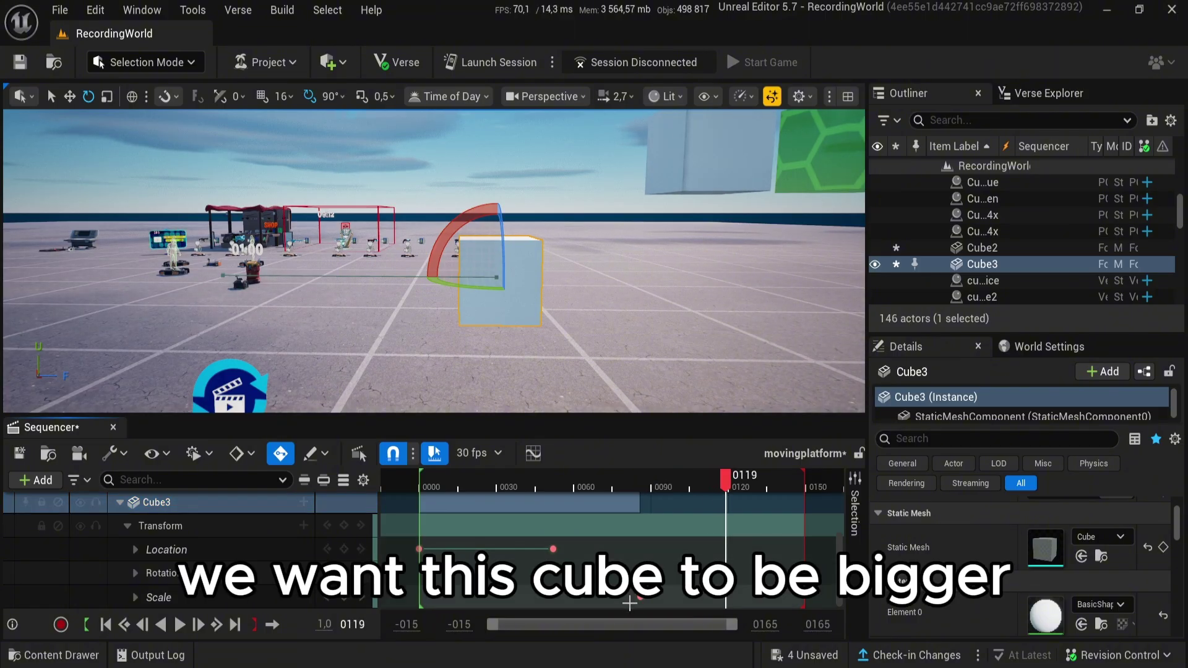
pyautogui.moveTo(626, 485); pyautogui.dragTo(700, 494)
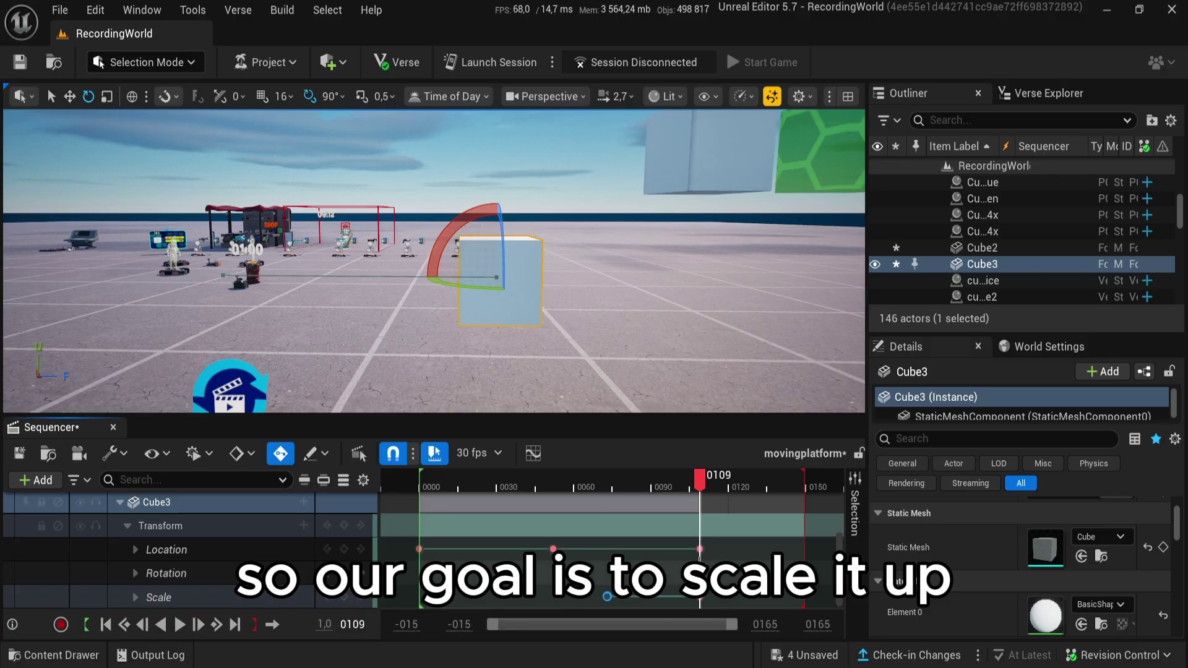
pyautogui.press('e')
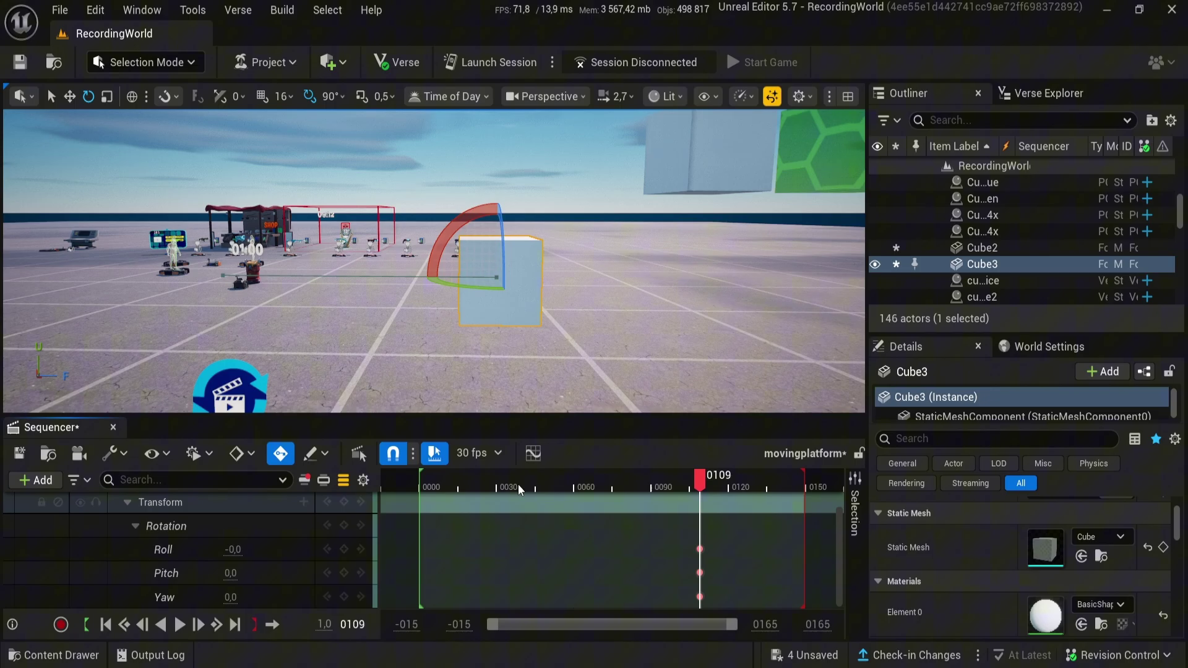
pyautogui.hotkey('ctrl', 'z')
pyautogui.hotkey('ctrl', 'z')
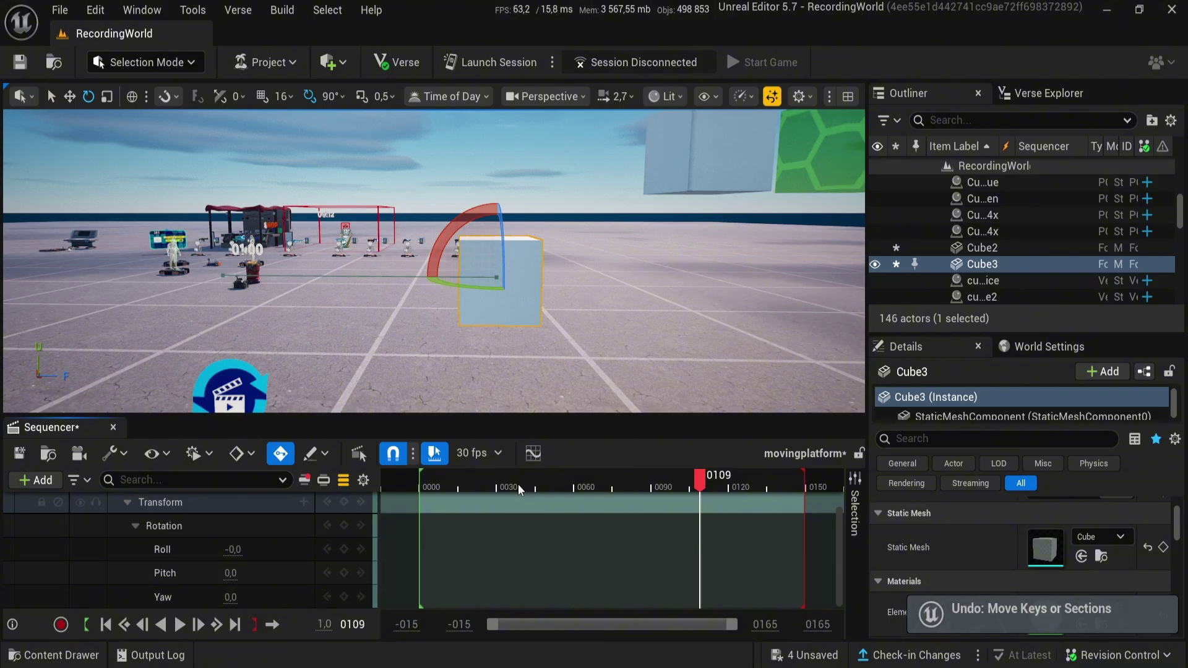
# Add a Rotation keyframe for Cube3 at frame 109, covering its Roll, Pitch and Yaw channels
pyautogui.scroll(1, 476, 566)
pyautogui.scroll(2, 479, 563)
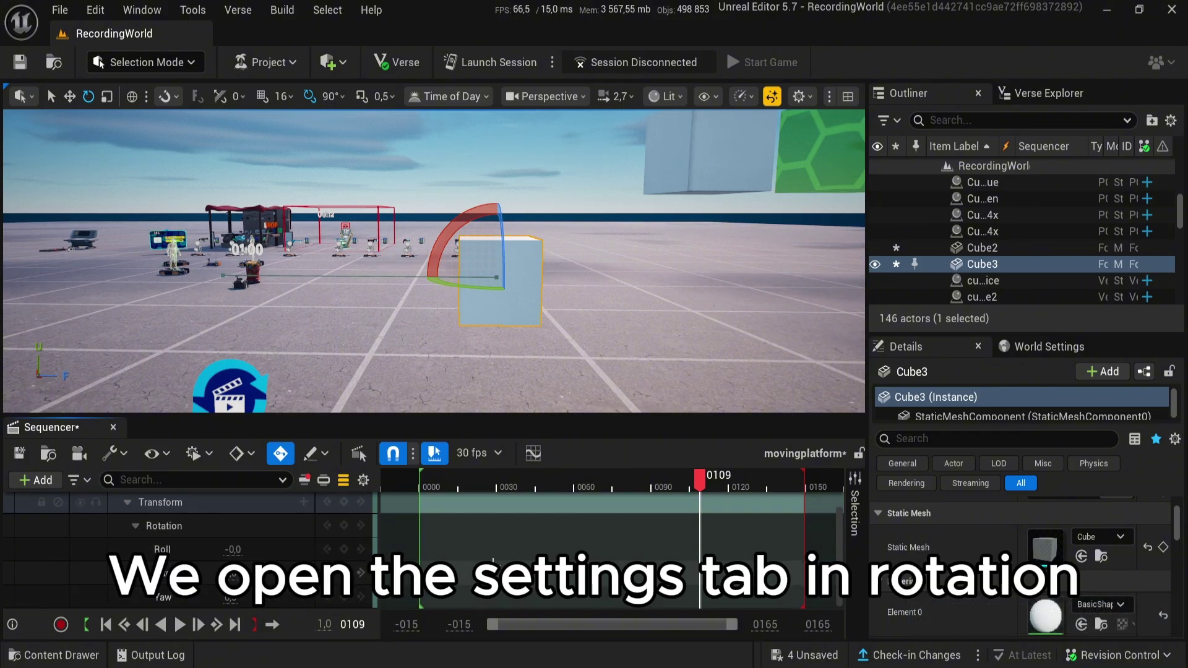
pyautogui.scroll(-2, 480, 563)
pyautogui.press('e')
pyautogui.scroll(1, 518, 538)
pyautogui.scroll(-3, 524, 540)
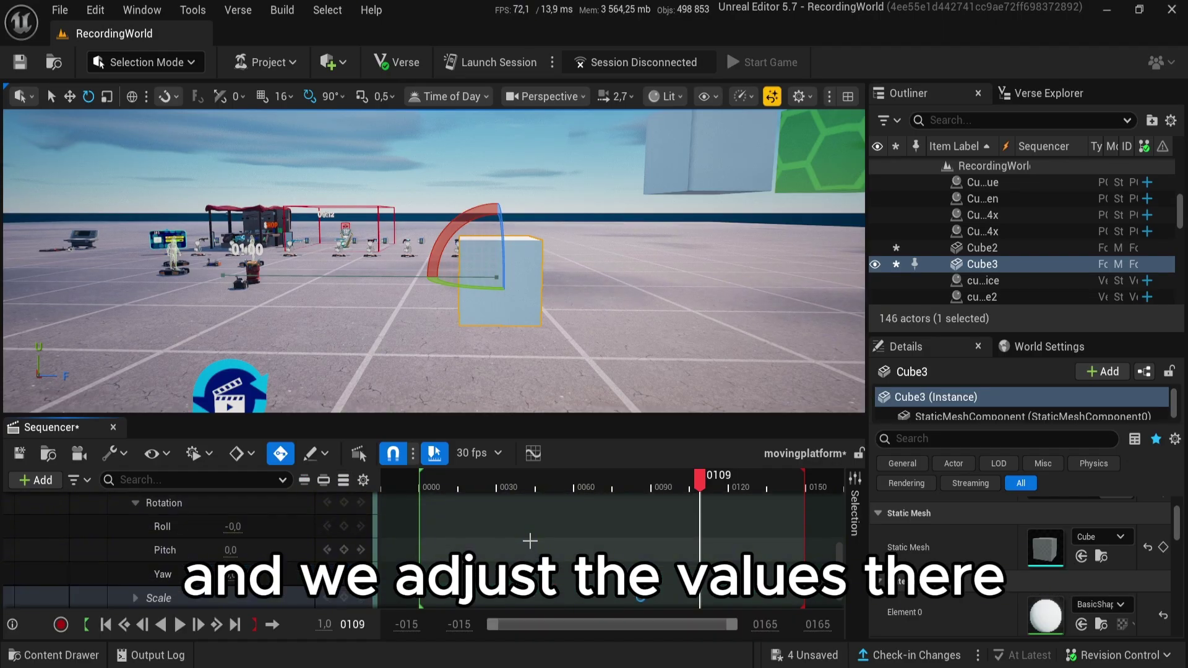
pyautogui.scroll(3, 533, 542)
pyautogui.scroll(-3, 536, 547)
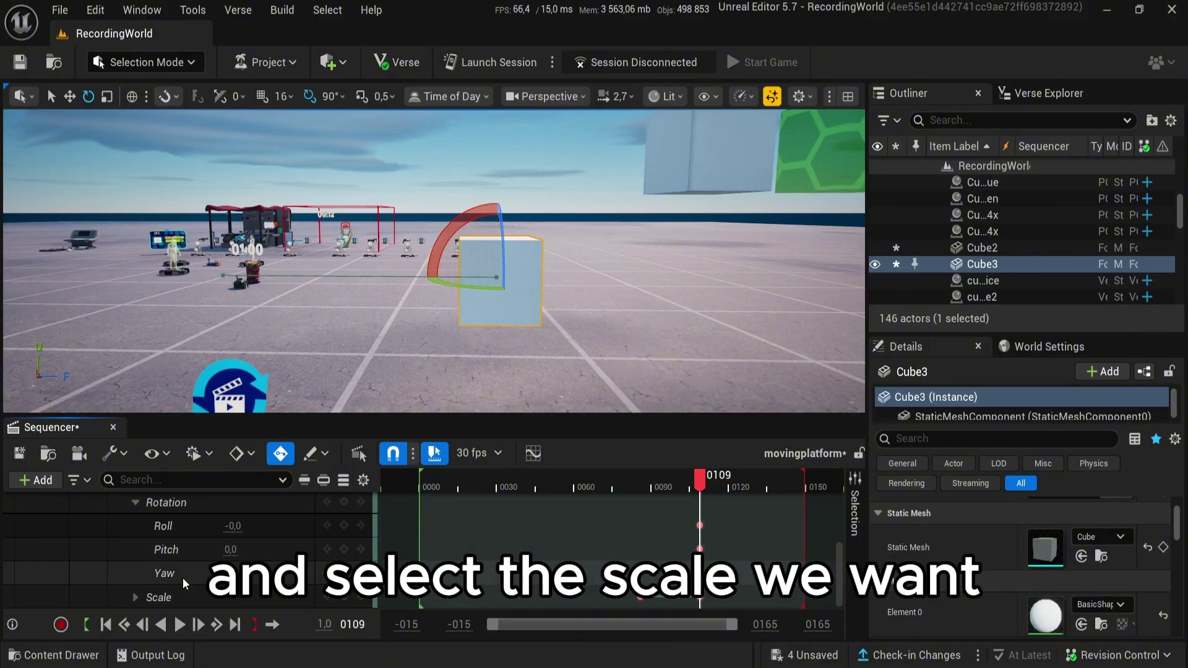
pyautogui.scroll(1, 183, 578)
pyautogui.scroll(-1, 199, 574)
pyautogui.click(136, 503)
pyautogui.click(136, 506)
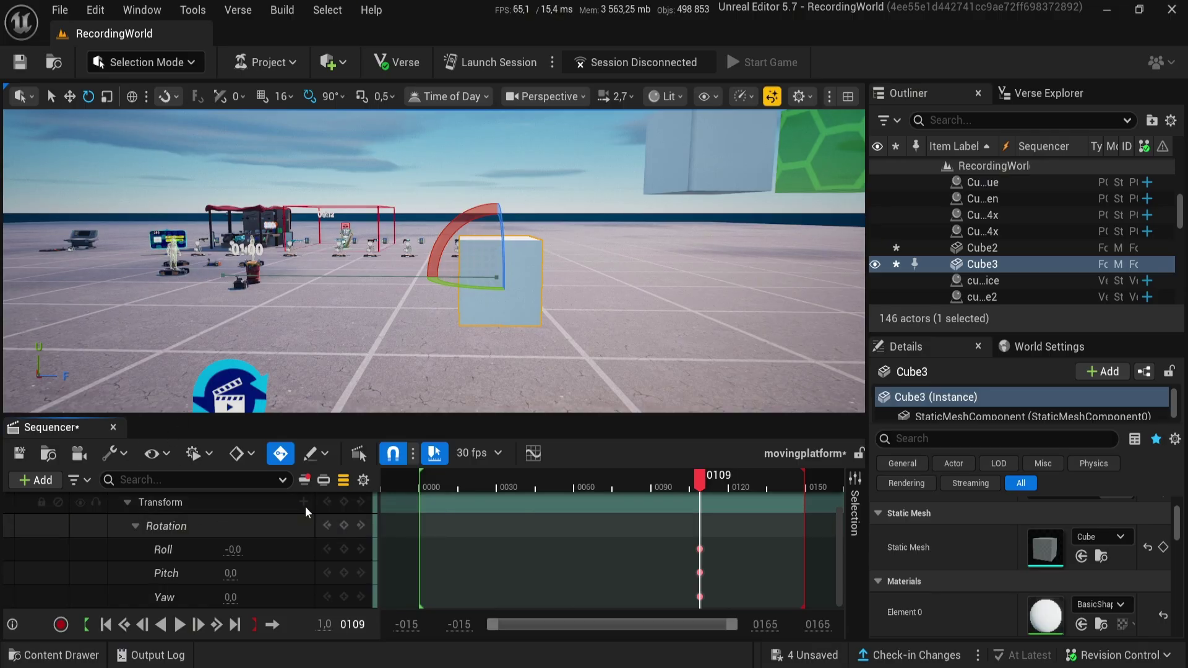
# Scale Cube3 up to a noticeably larger cube at frame 109
pyautogui.click(344, 480)
pyautogui.press('r')
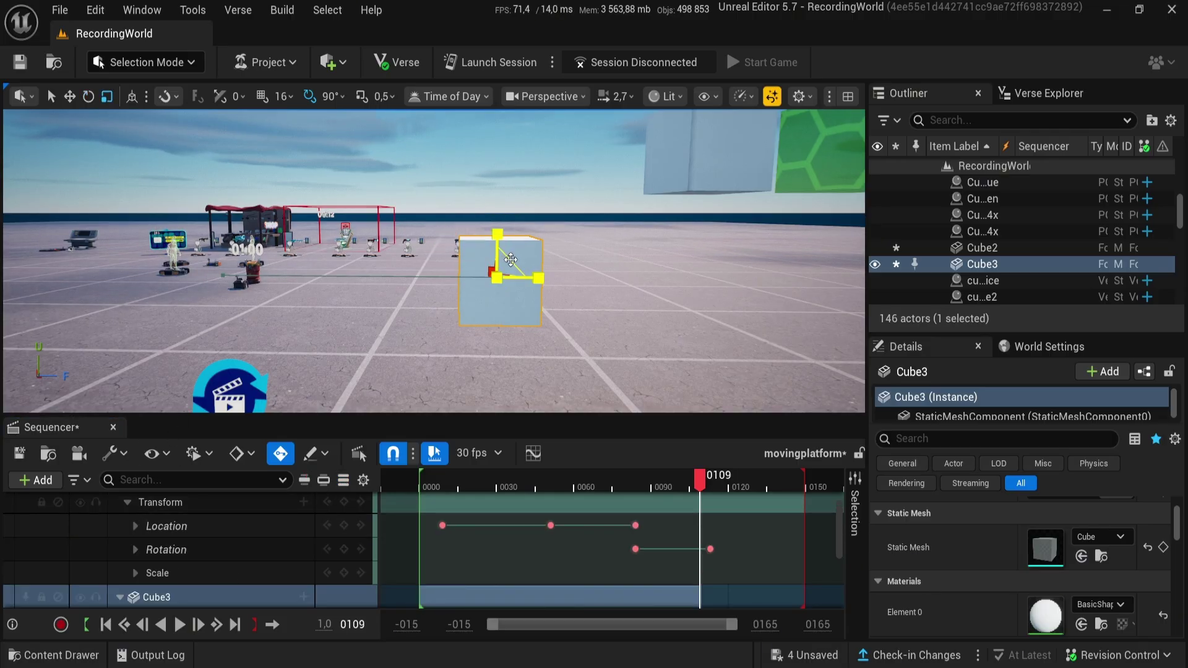
pyautogui.moveTo(539, 277); pyautogui.dragTo(567, 278)
pyautogui.moveTo(567, 278); pyautogui.dragTo(733, 278, button='right')
pyautogui.moveTo(363, 253); pyautogui.dragTo(469, 250, button='right')
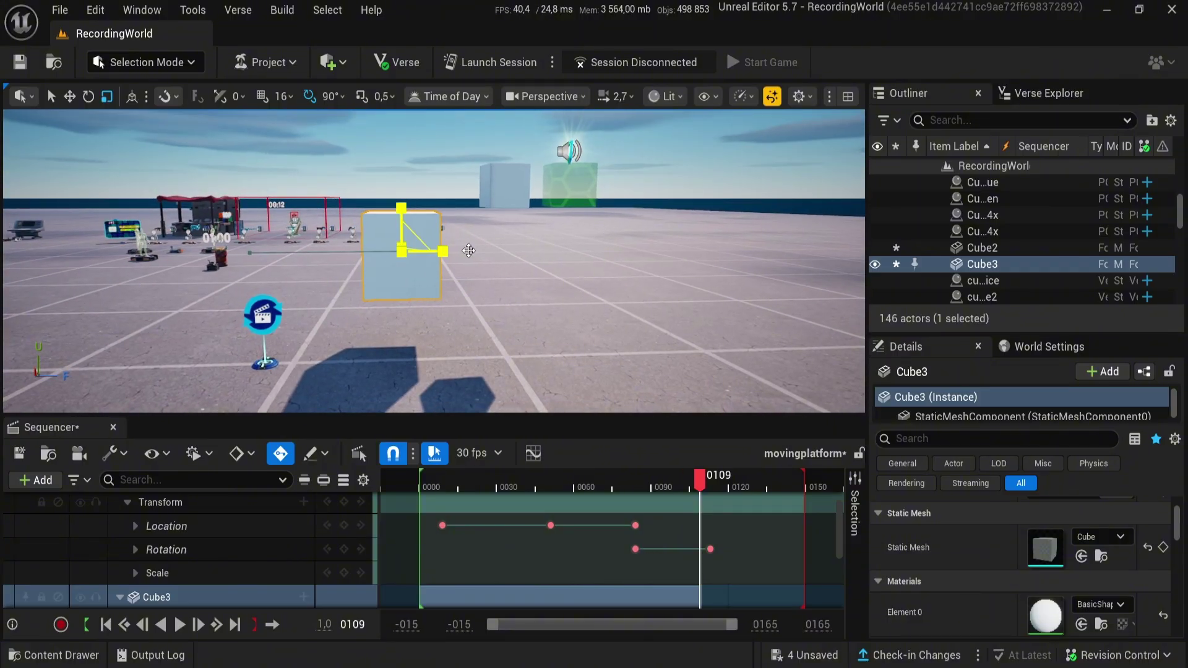
pyautogui.moveTo(402, 213); pyautogui.dragTo(402, 200)
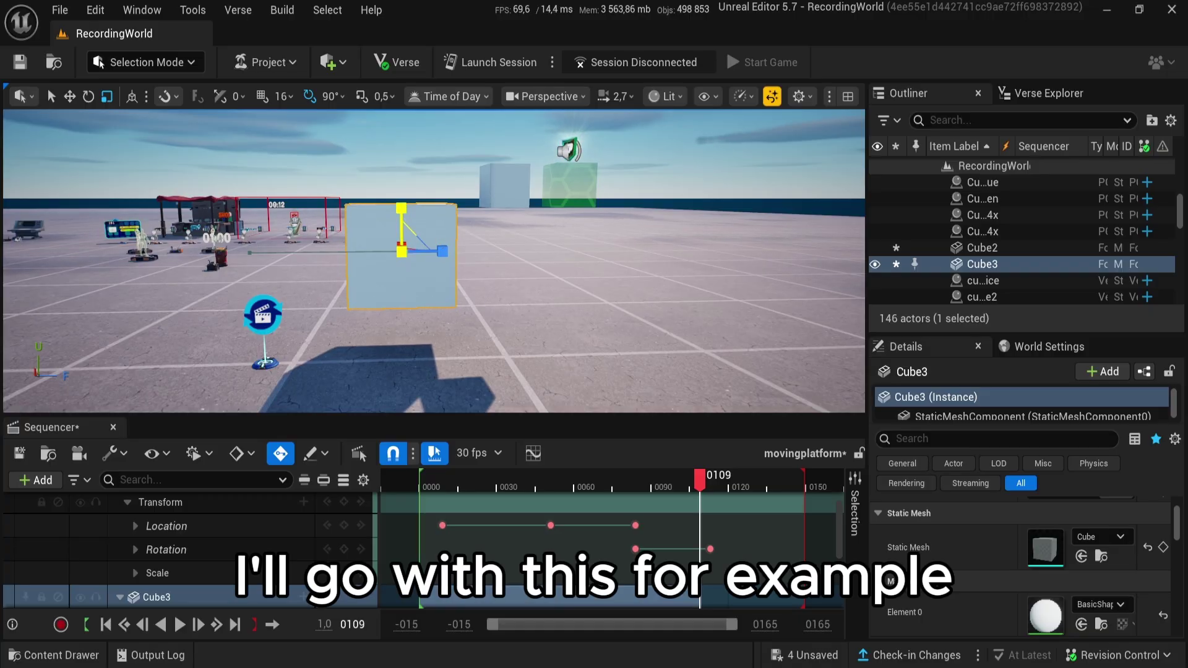
pyautogui.moveTo(464, 286); pyautogui.dragTo(414, 287, button='right')
pyautogui.moveTo(421, 243); pyautogui.dragTo(446, 243, button='right')
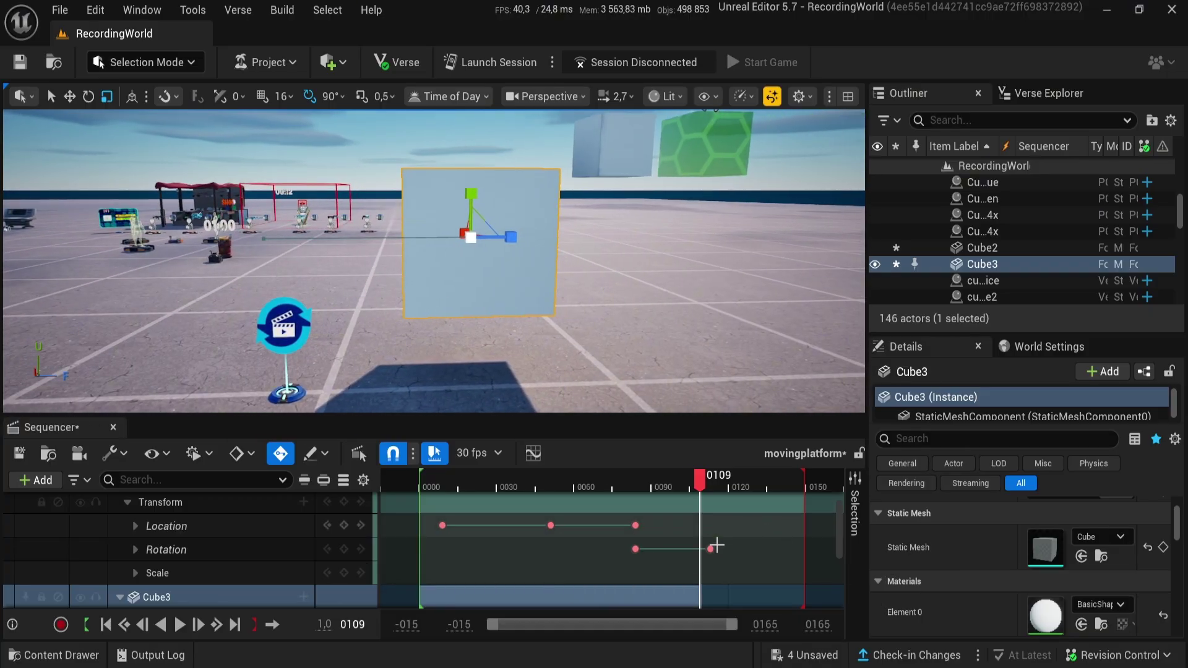
# Move Cube2's last Rotation keyframe to about frame 136, and set the playhead to frame 135
pyautogui.moveTo(711, 548); pyautogui.dragTo(769, 550)
pyautogui.moveTo(757, 481)
pyautogui.mouseDown()
pyautogui.moveTo(700, 498)
pyautogui.moveTo(613, 495)
pyautogui.moveTo(715, 480)
pyautogui.moveTo(619, 502)
pyautogui.moveTo(767, 494)
pyautogui.mouseUp()
pyautogui.moveTo(657, 390); pyautogui.dragTo(599, 385, button='right')
pyautogui.press('s')
pyautogui.press('w')
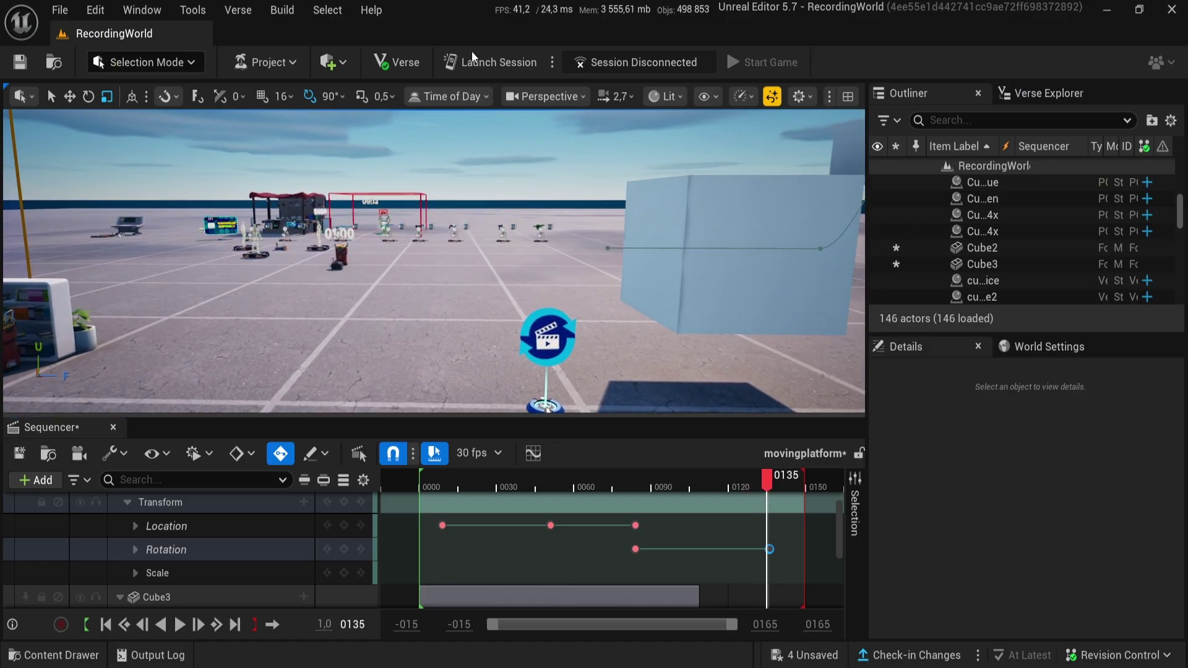
# Add a new cube shape to the level and place it on the ground beside the cinematic device, before the other cubes
pyautogui.click(329, 62)
pyautogui.moveTo(373, 153)
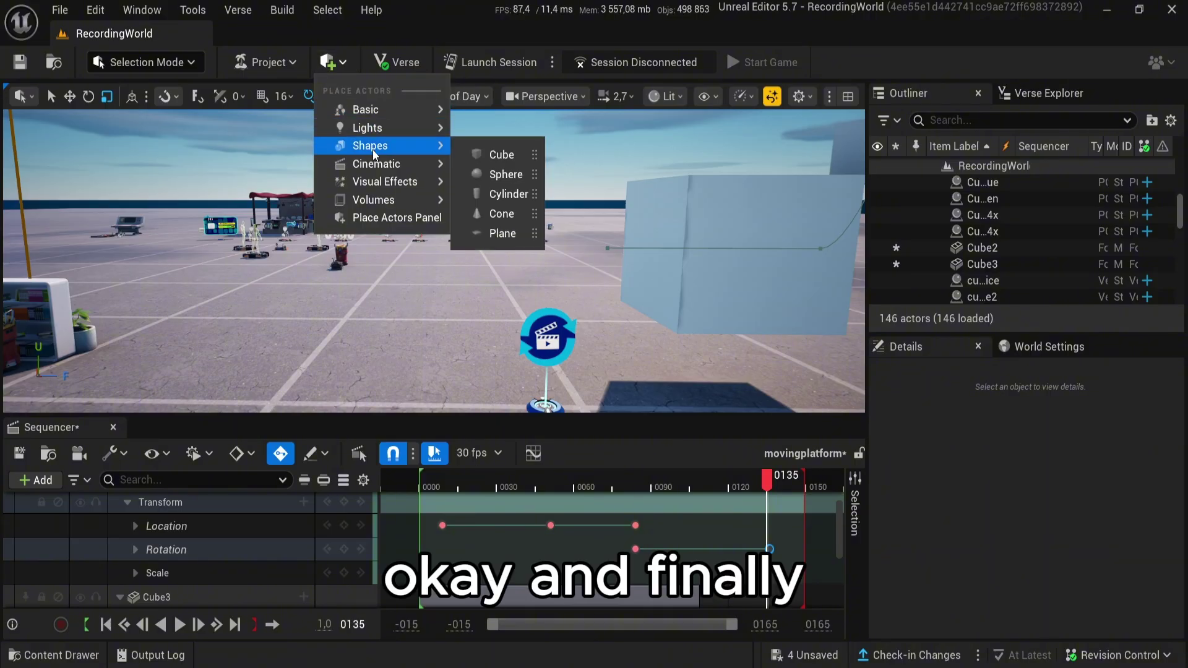
pyautogui.click(479, 154)
pyautogui.press('a')
pyautogui.moveTo(456, 260); pyautogui.dragTo(557, 272, button='right')
pyautogui.press('s')
pyautogui.press('w')
pyautogui.moveTo(425, 244); pyautogui.dragTo(489, 290)
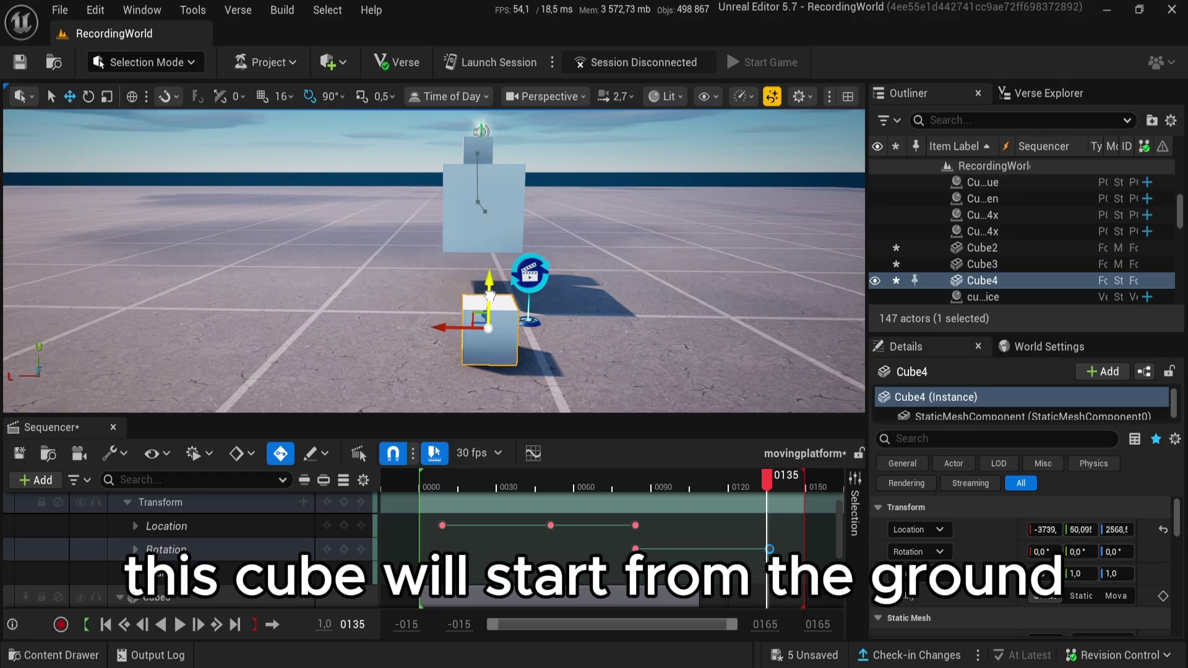
# Add Cube4 to the movingplatform sequence as an actor track
pyautogui.press('d')
pyautogui.moveTo(524, 295)
pyautogui.mouseDown(button='right')
pyautogui.moveTo(377, 296)
pyautogui.moveTo(517, 302)
pyautogui.mouseUp(button='right')
pyautogui.press('s')
pyautogui.scroll(1, 230, 544)
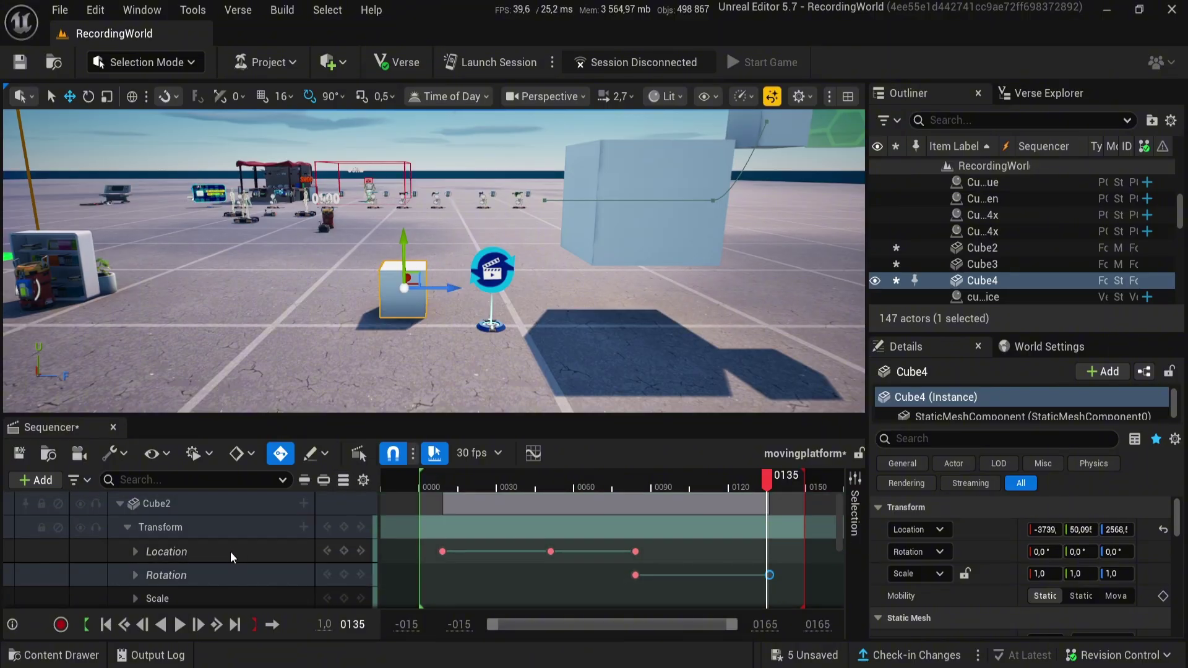
pyautogui.click(204, 512)
pyautogui.click(416, 297)
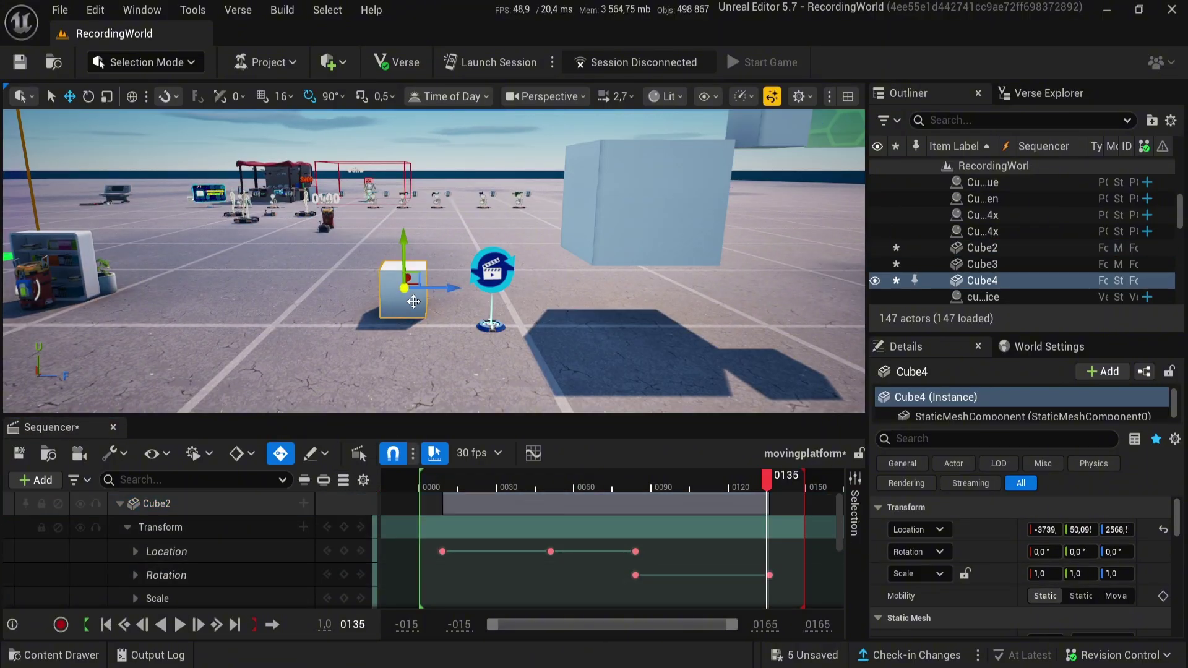
pyautogui.scroll(-5, 211, 533)
pyautogui.scroll(5, 175, 572)
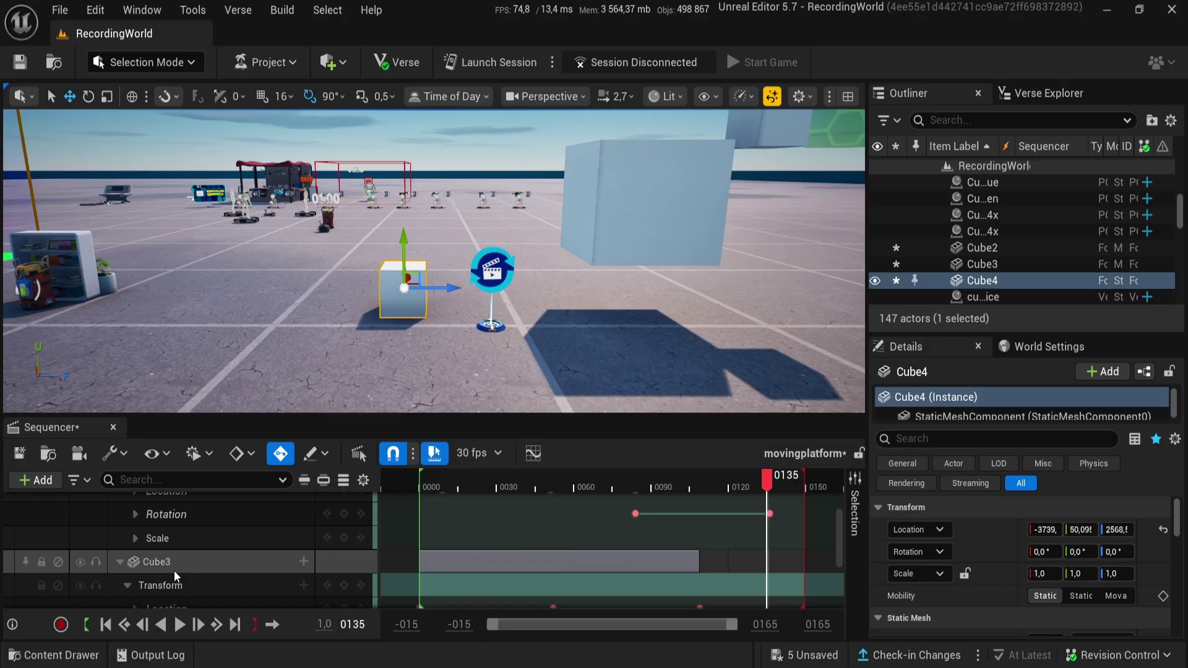
pyautogui.scroll(3, 273, 532)
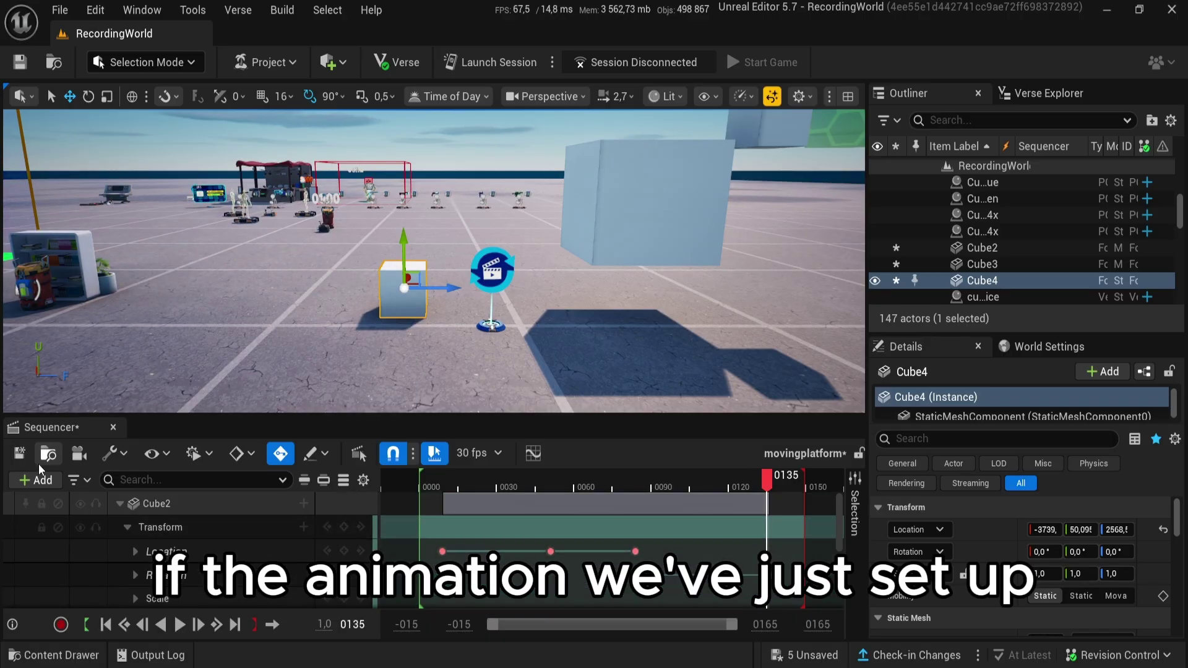
pyautogui.click(37, 480)
pyautogui.moveTo(135, 173)
pyautogui.click(318, 178)
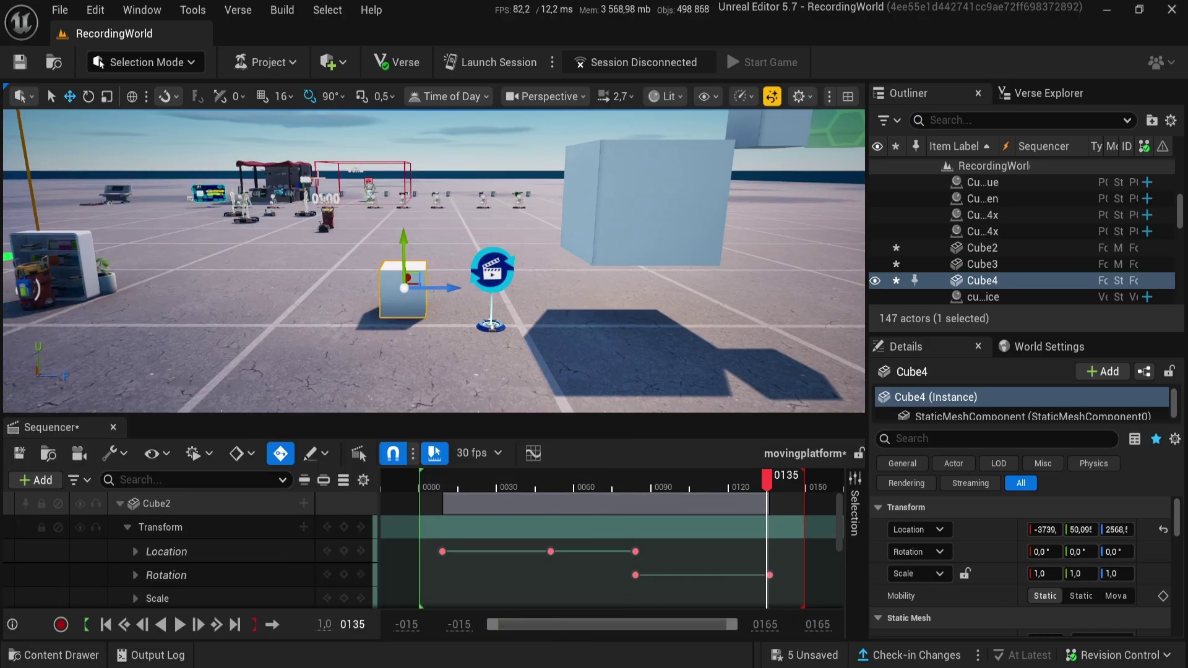
# Expand Cube4's Transform track and cut its keyframes at frame 135
pyautogui.scroll(-4, 154, 550)
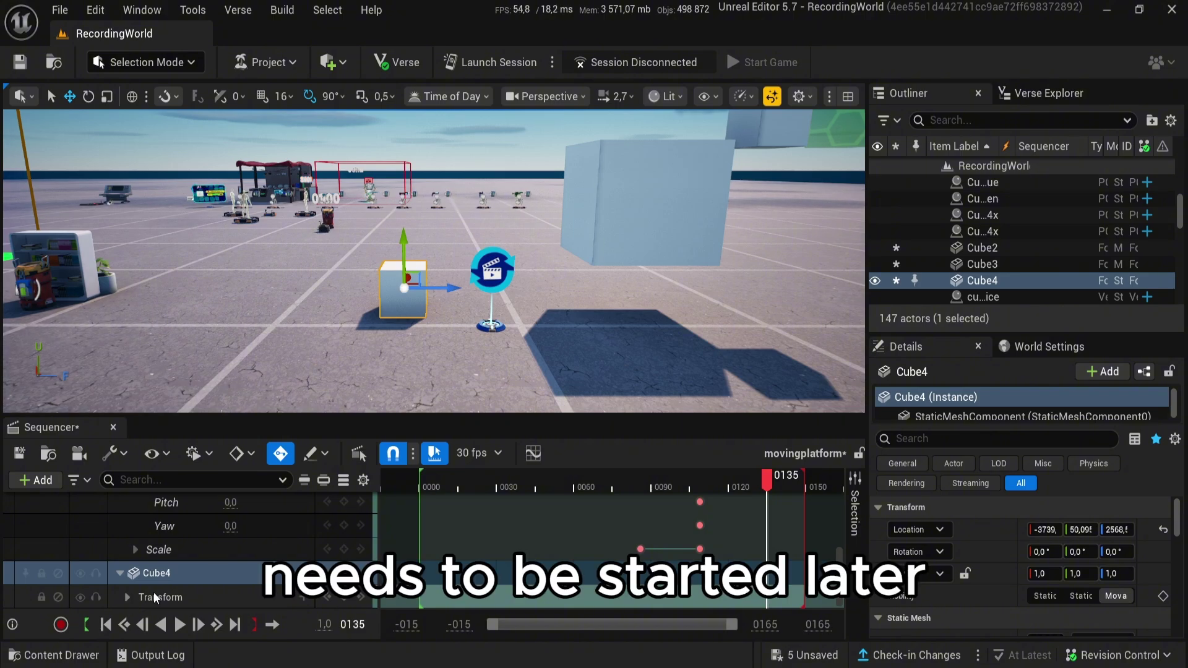
pyautogui.click(300, 577)
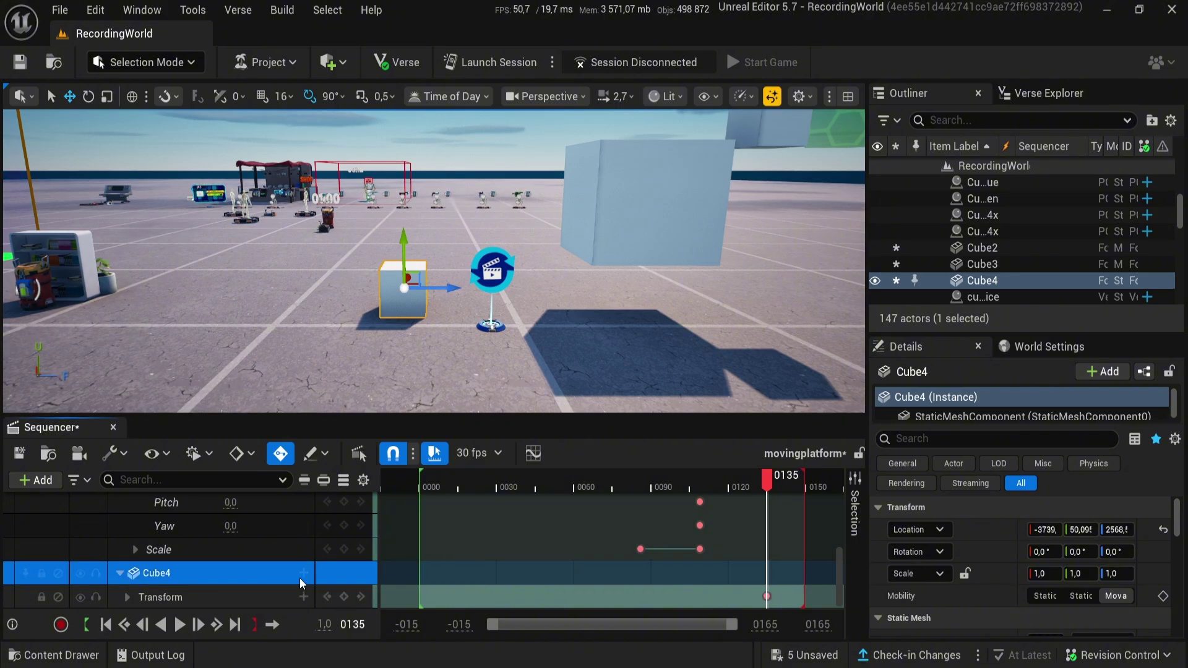
pyautogui.click(130, 598)
pyautogui.scroll(-3, 154, 595)
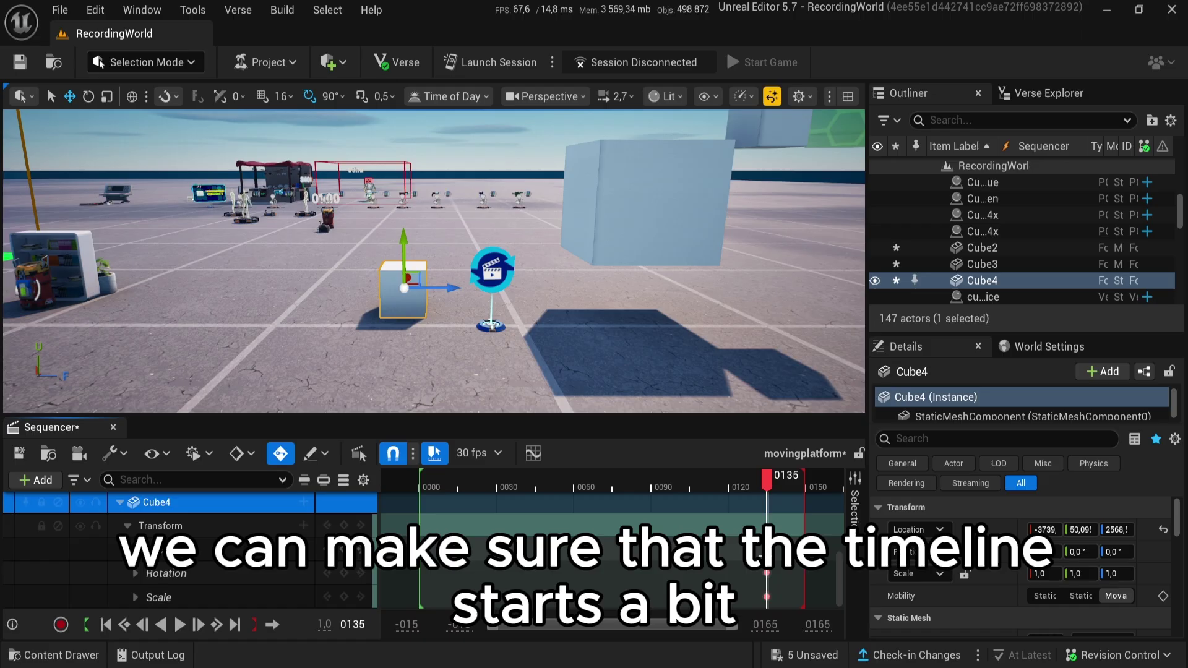
pyautogui.rightClick(767, 596)
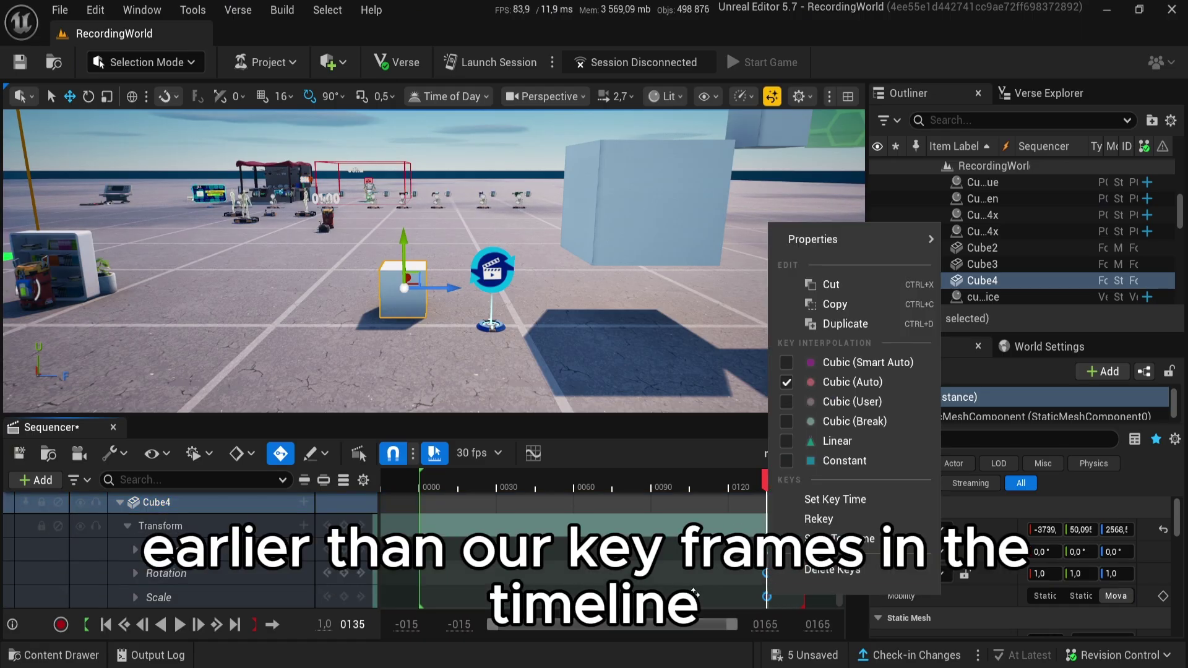
pyautogui.click(830, 284)
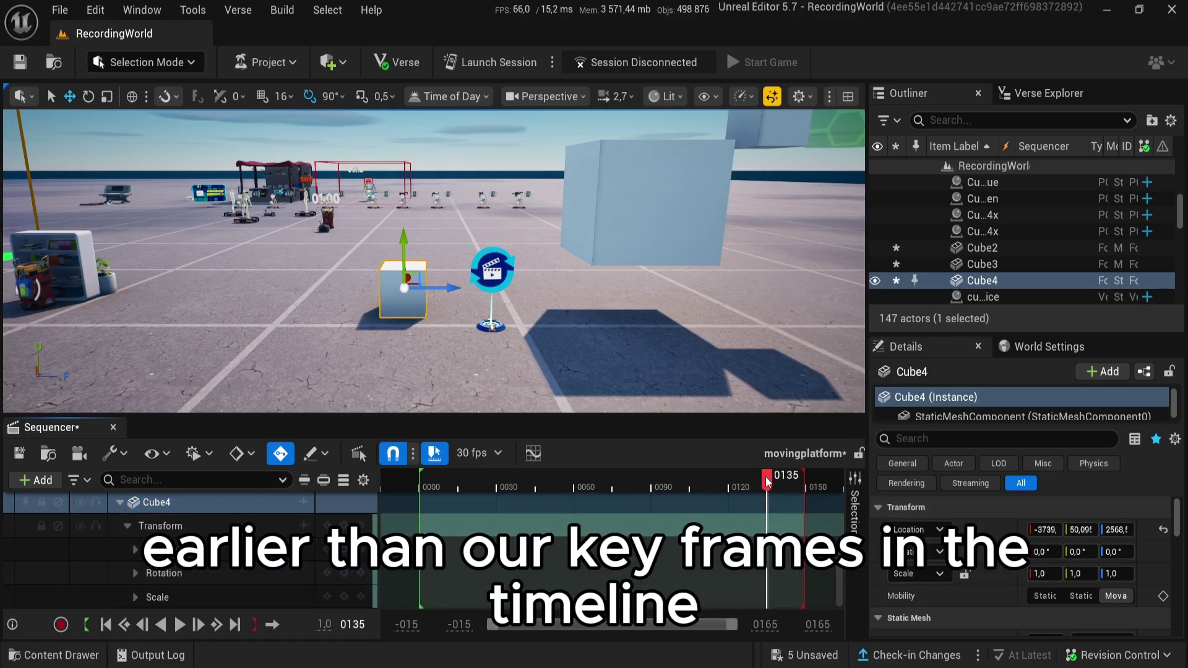
# Paste the cut Location, Rotation and Scale keyframes into Cube4's Transform track at frame 0
pyautogui.moveTo(766, 482); pyautogui.dragTo(424, 491)
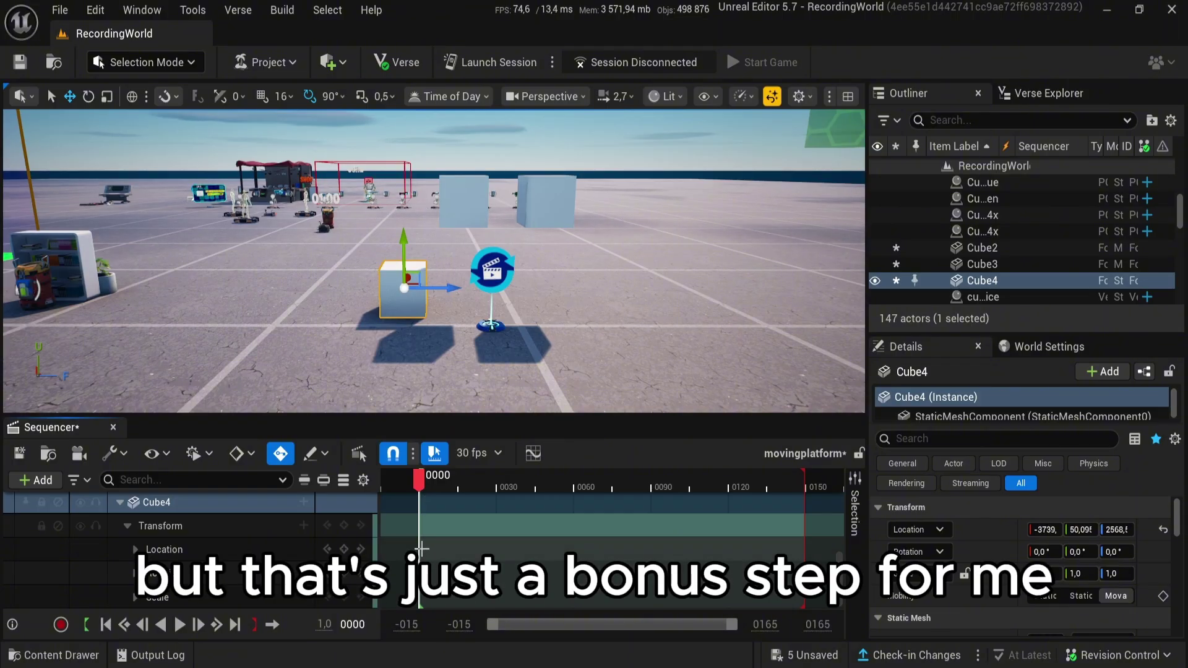
pyautogui.rightClick(423, 525)
pyautogui.moveTo(511, 180)
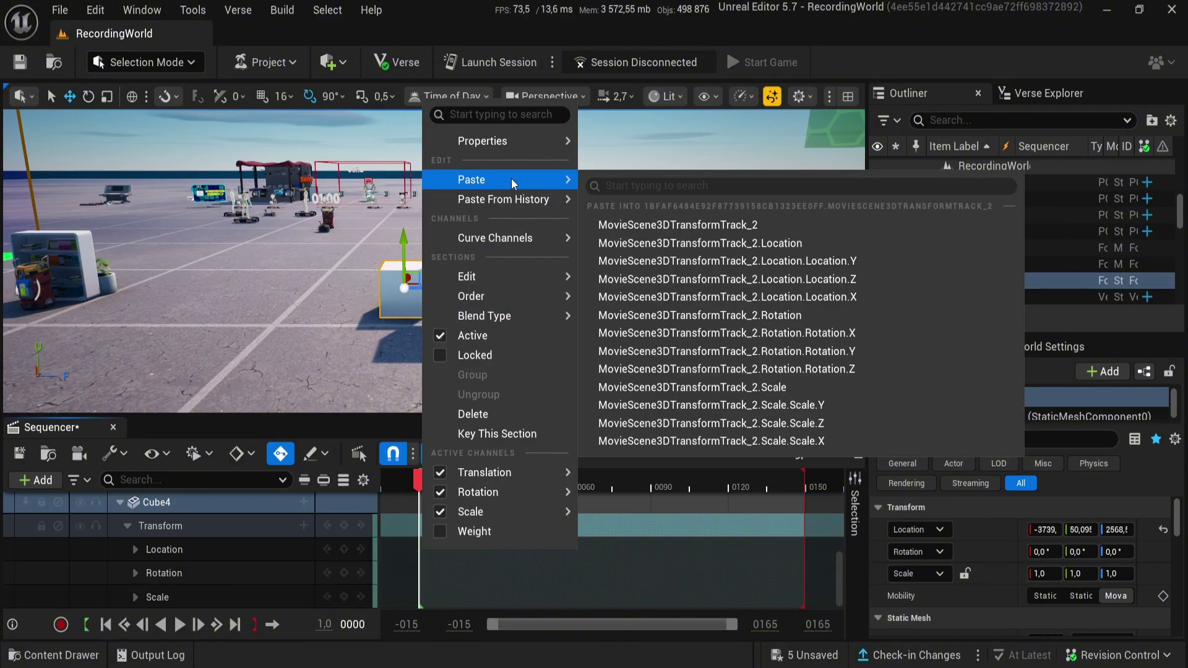
pyautogui.click(425, 570)
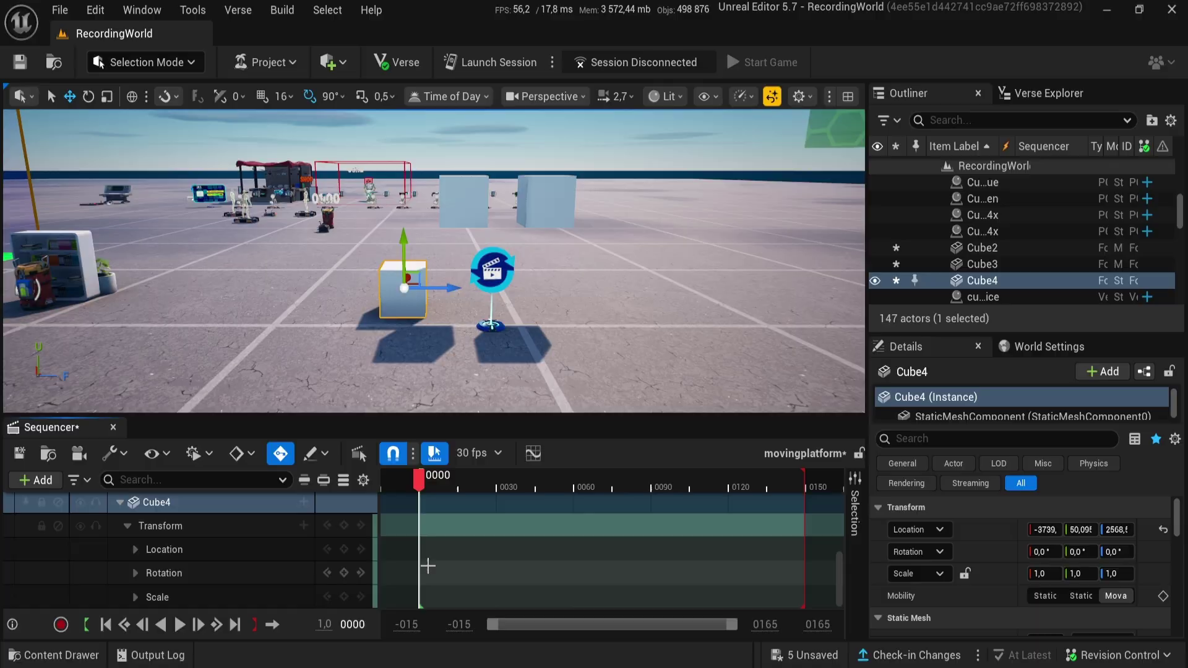
pyautogui.hotkey('ctrl', 'v')
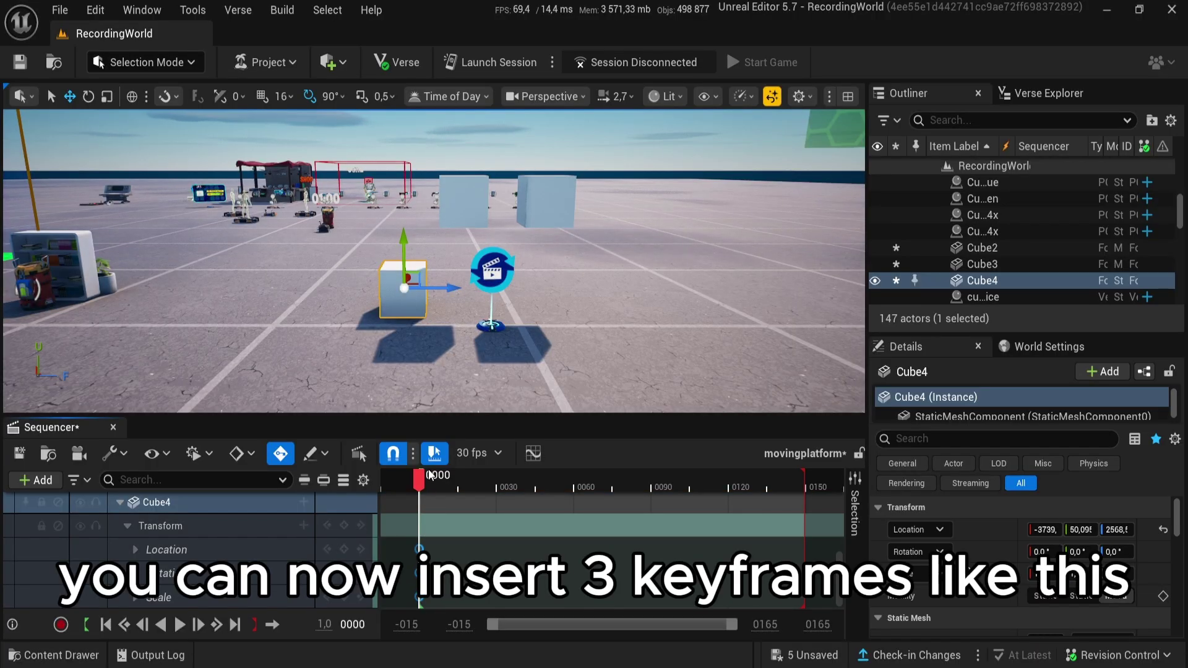
# Add Cube4 transform keyframes at frame 62, with the cube raised off the ground and moved next to the nearest floating cube
pyautogui.moveTo(428, 485); pyautogui.dragTo(579, 487)
pyautogui.press('s')
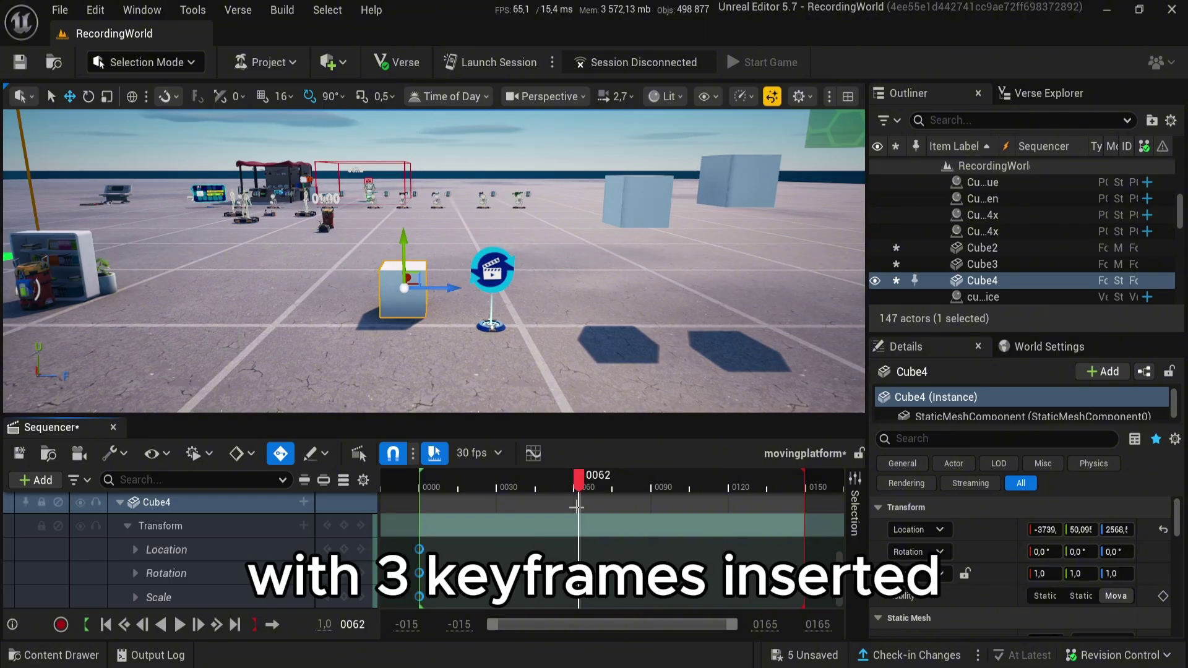
pyautogui.moveTo(439, 288); pyautogui.dragTo(615, 217)
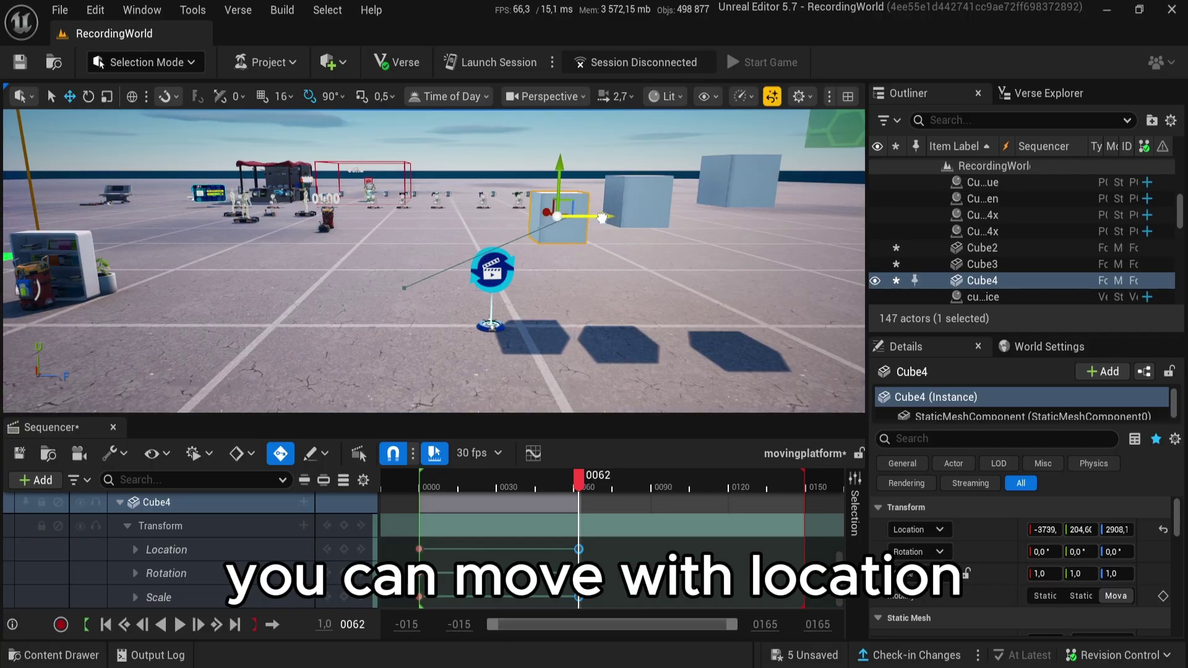
# Set Cube4's rotation at frame 62 to Roll -2, Pitch 3 and Yaw 96
pyautogui.click(136, 573)
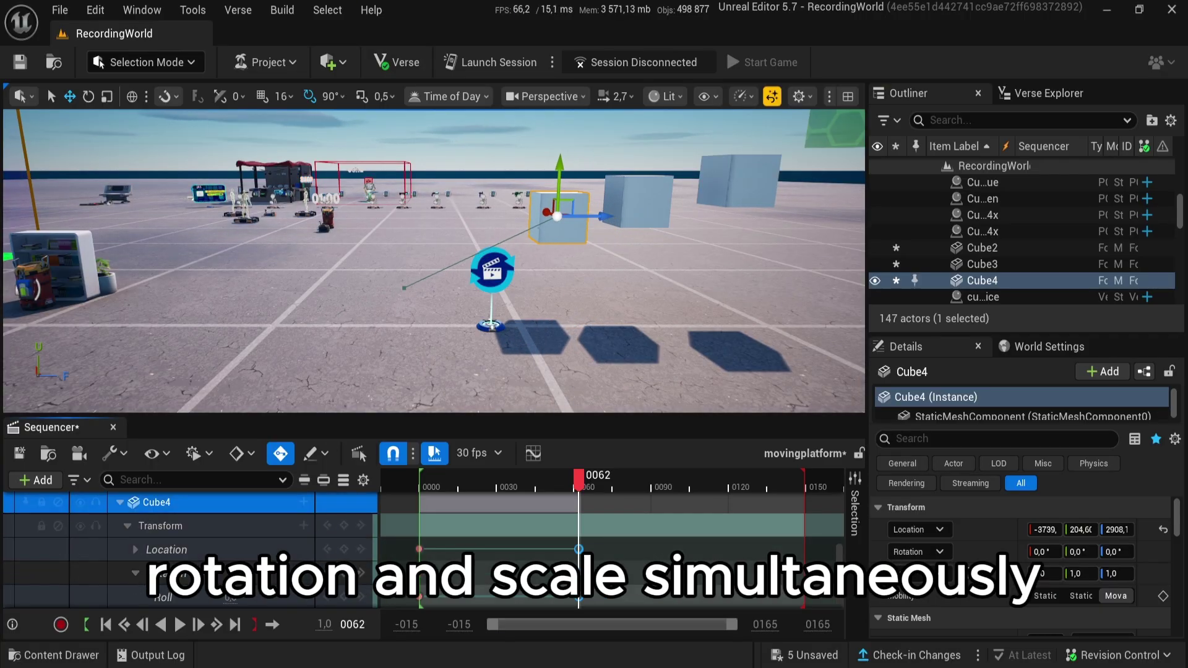
pyautogui.scroll(-1, 136, 573)
pyautogui.moveTo(230, 571); pyautogui.dragTo(265, 571)
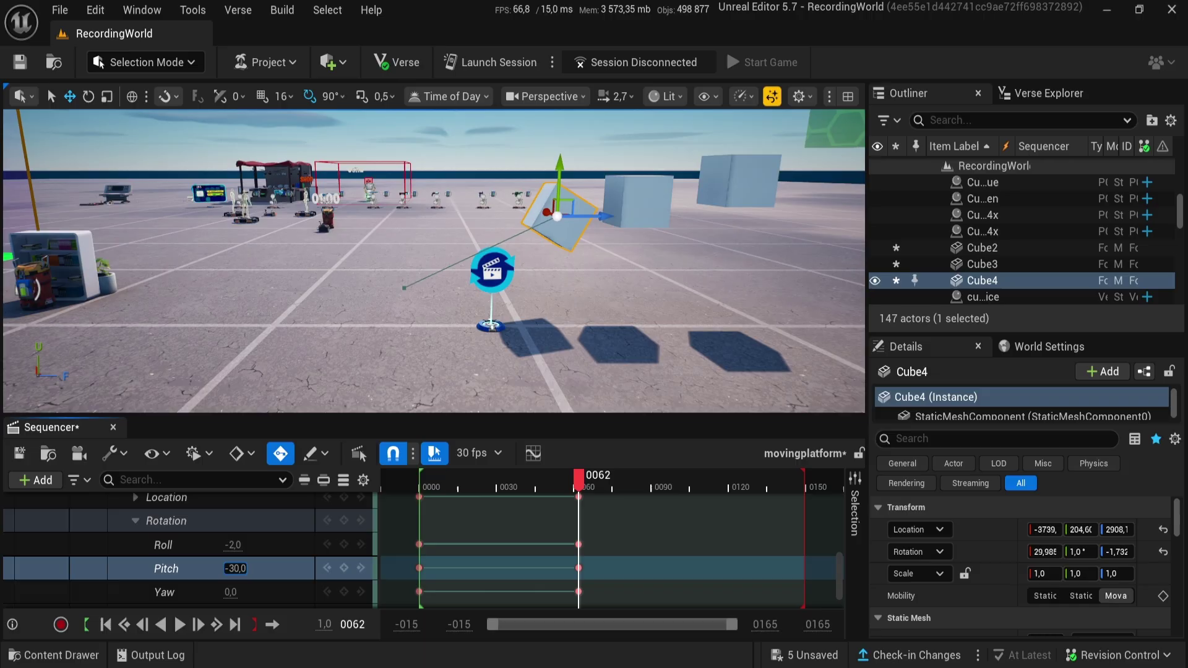
pyautogui.press('Return')
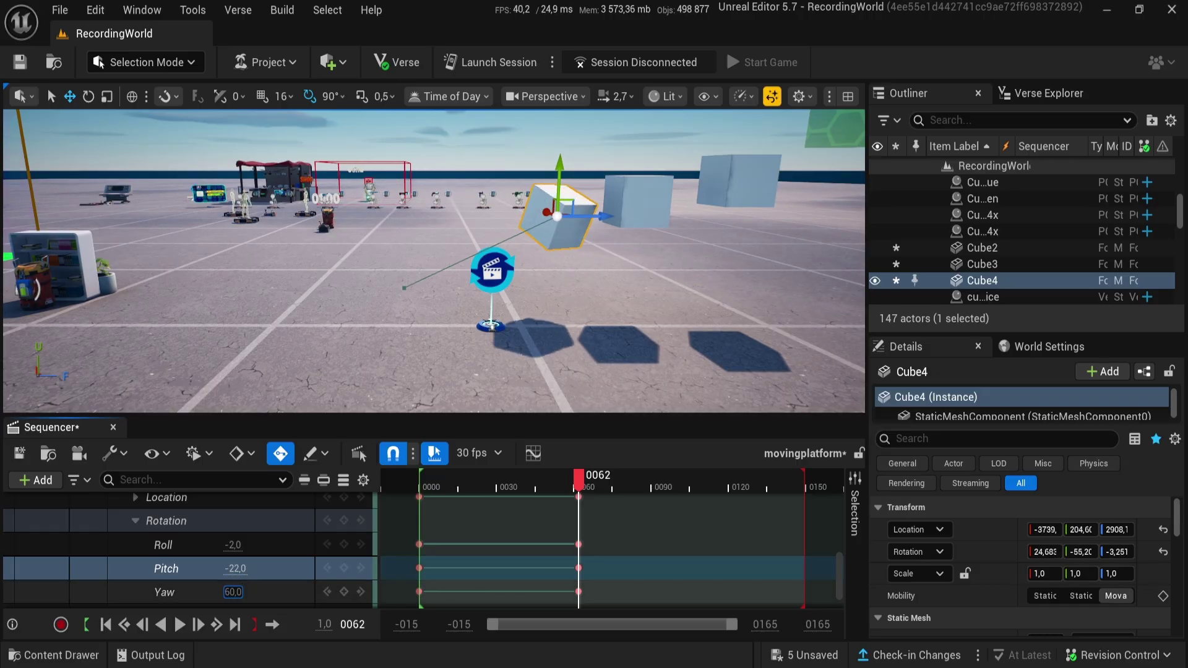
pyautogui.moveTo(236, 571); pyautogui.dragTo(223, 571)
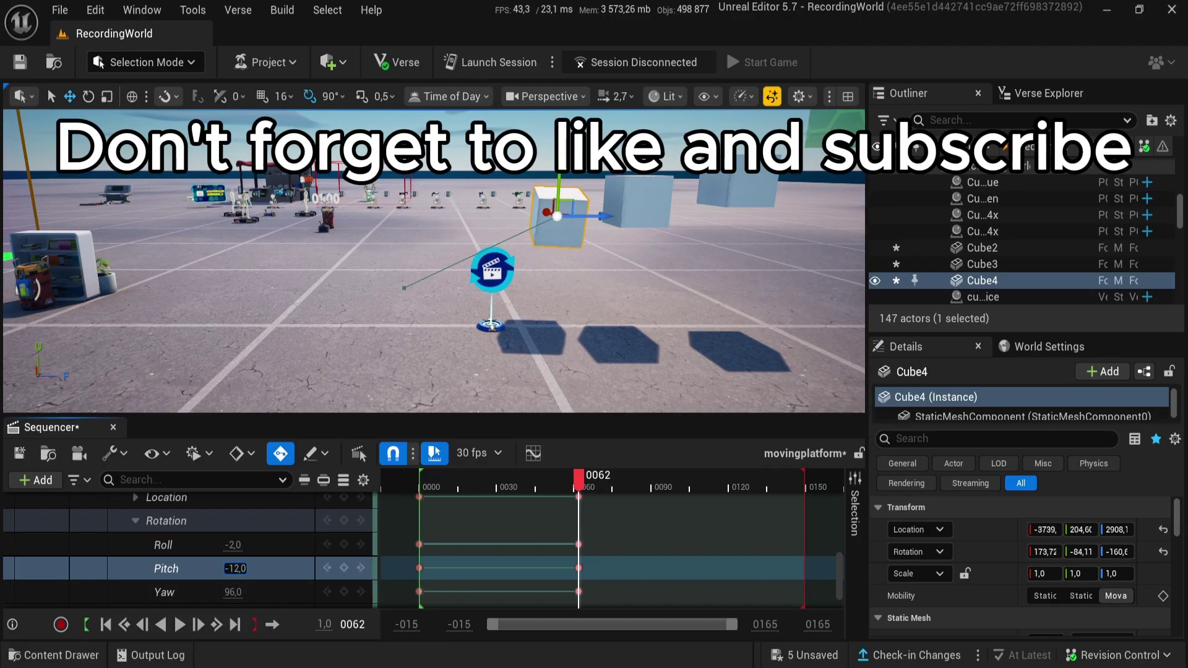
pyautogui.scroll(-1, 235, 569)
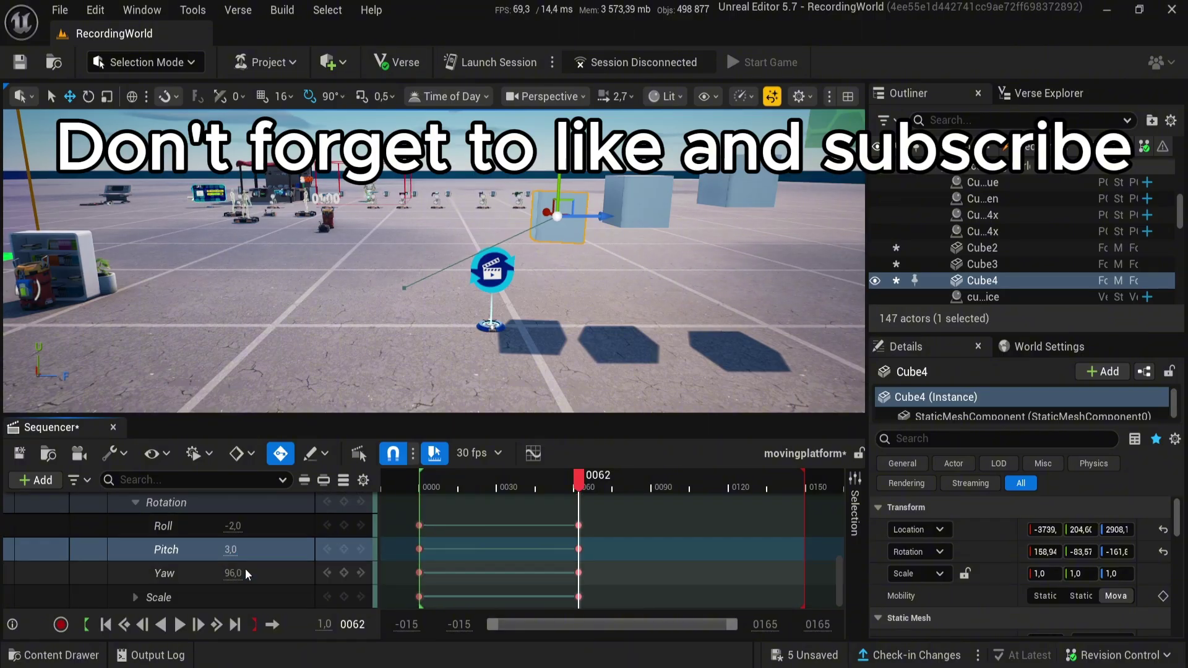
# Set Cube4's scale at frame 62 to Left 1.0775, Up 1.105 and Forward 1.0775
pyautogui.click(139, 596)
pyautogui.scroll(-3, 139, 598)
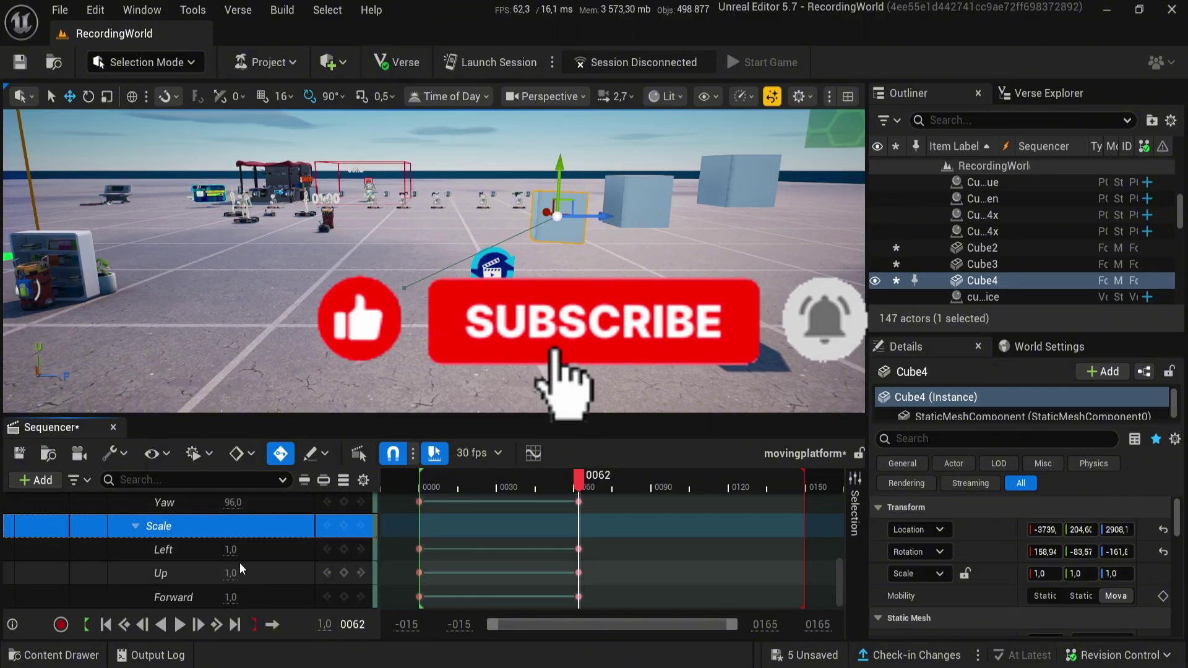
pyautogui.moveTo(229, 549); pyautogui.dragTo(239, 597)
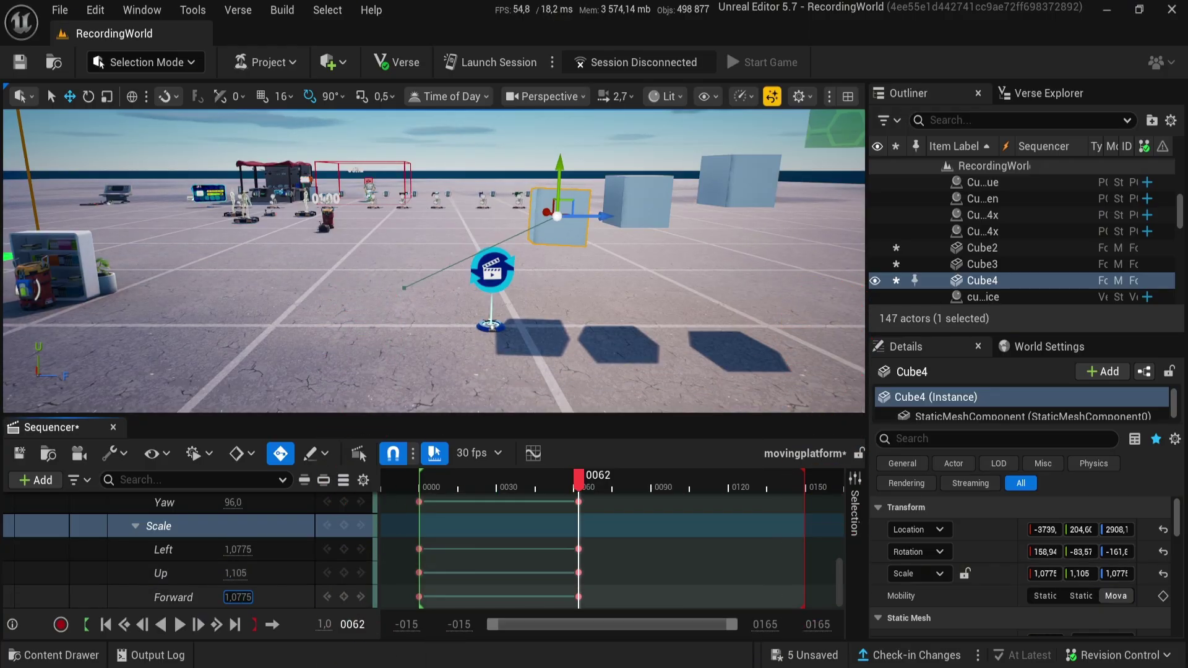
# Tilt Cube4 further at frame 62, then collapse its Rotation and Scale channels and expand its Location channels
pyautogui.scroll(3, 236, 559)
pyautogui.moveTo(235, 533); pyautogui.dragTo(243, 533)
pyautogui.scroll(-3, 228, 547)
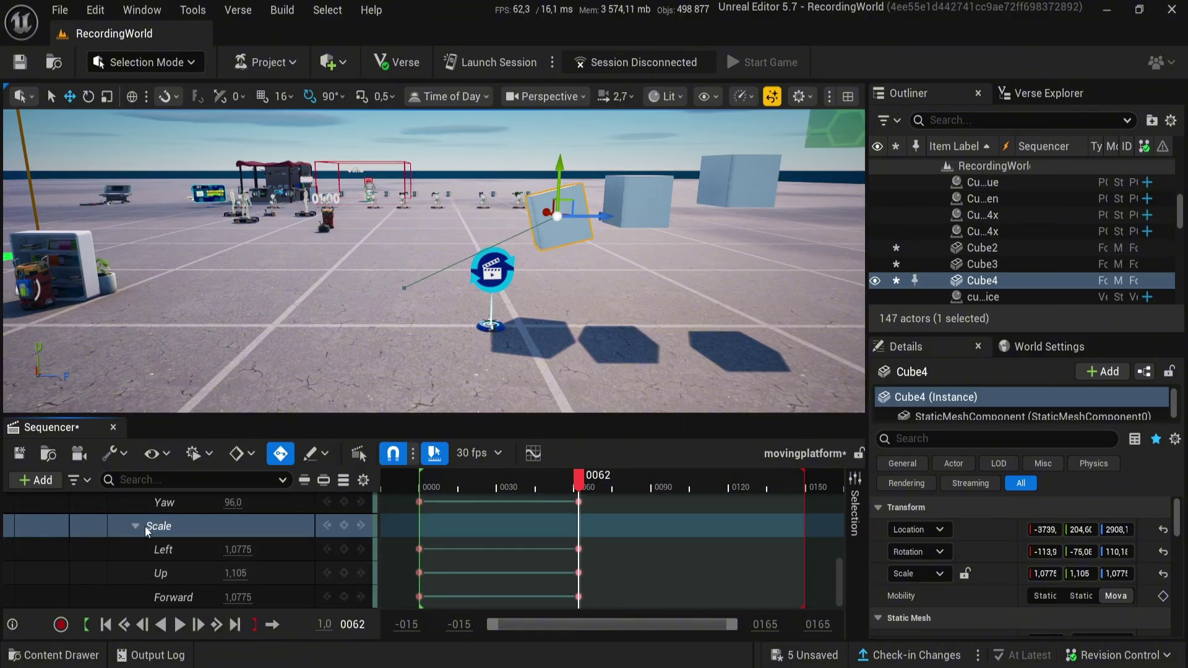
pyautogui.scroll(5, 146, 529)
pyautogui.click(136, 555)
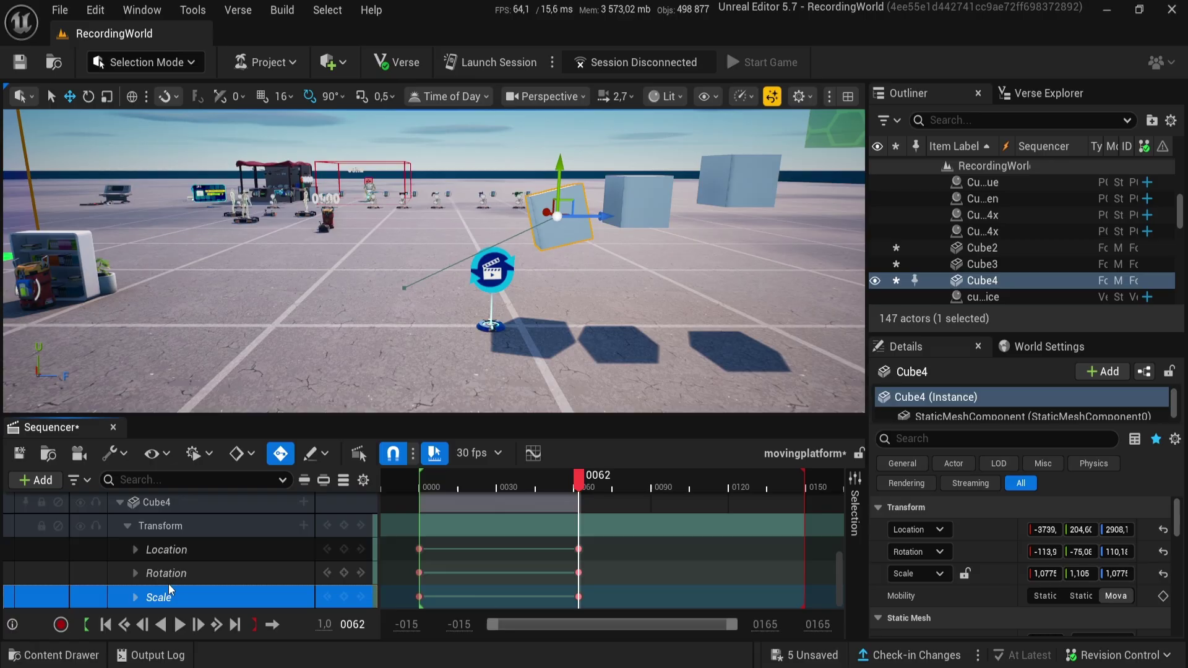
pyautogui.click(135, 550)
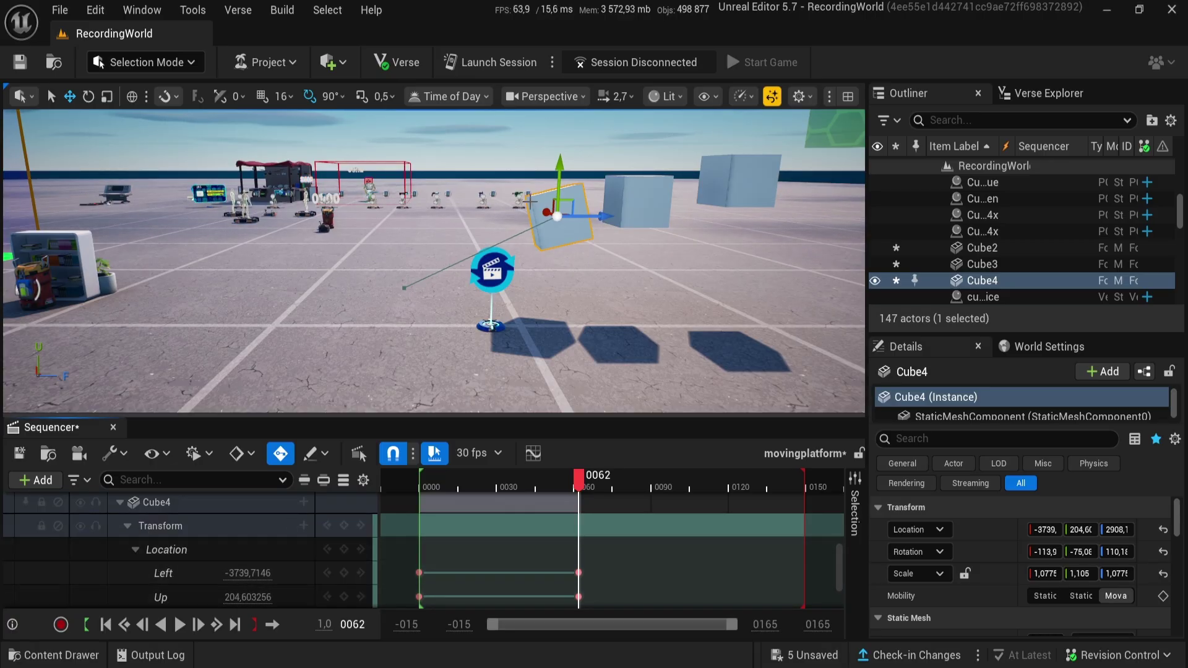
# Select Cube3 and play the sequence from its start to frame 98 to review the motion of all three cubes
pyautogui.moveTo(579, 480)
pyautogui.mouseDown()
pyautogui.moveTo(453, 489)
pyautogui.moveTo(594, 479)
pyautogui.mouseUp()
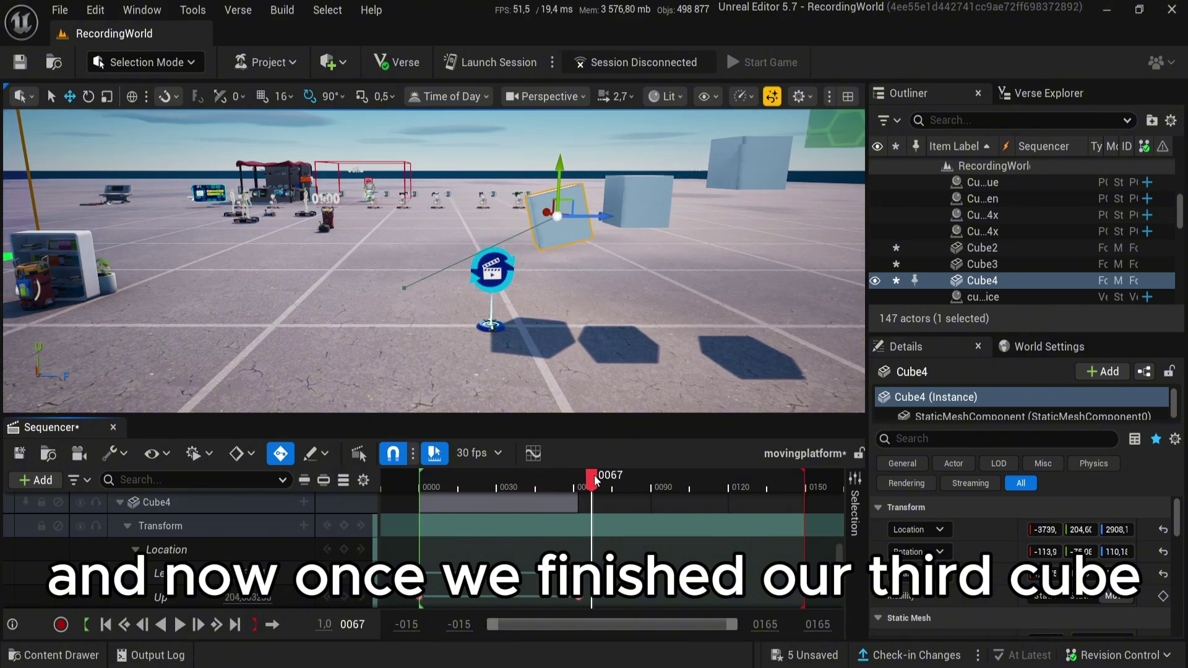
pyautogui.moveTo(594, 310); pyautogui.dragTo(756, 261, button='right')
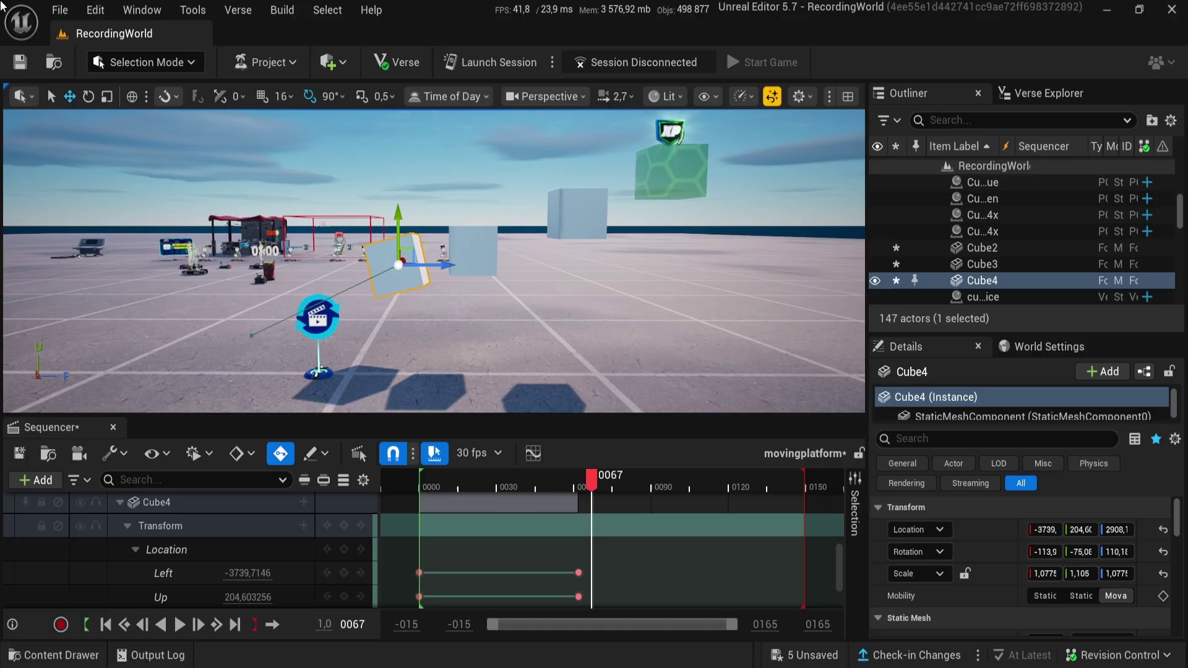
pyautogui.click(471, 253)
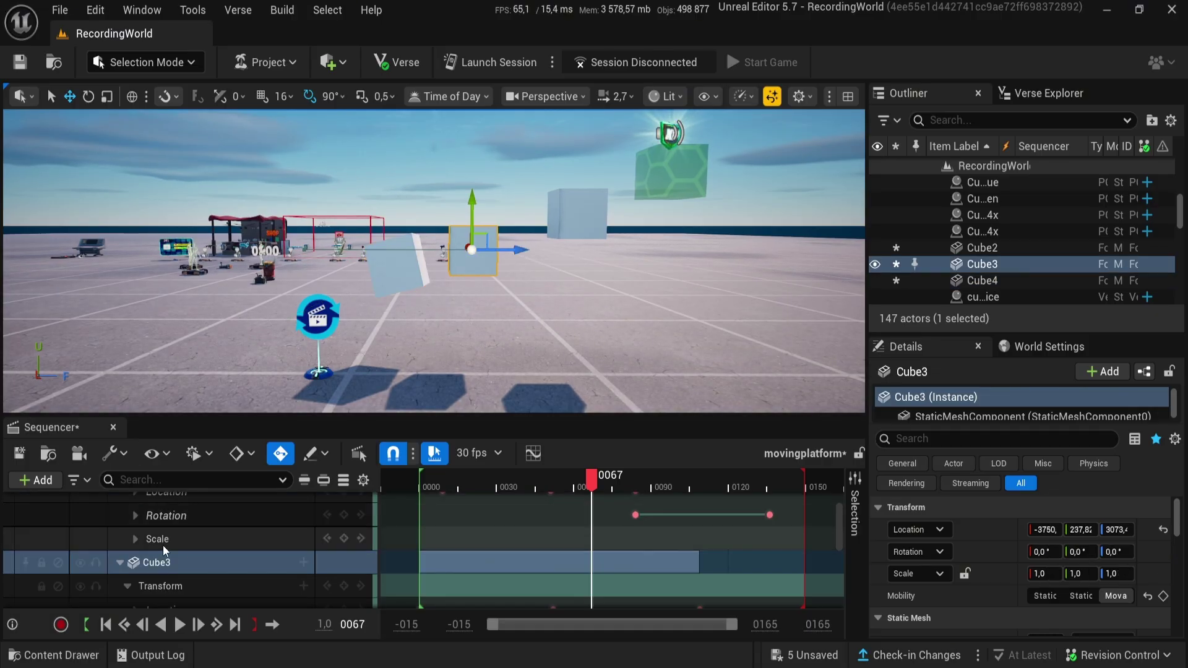
pyautogui.scroll(2, 162, 545)
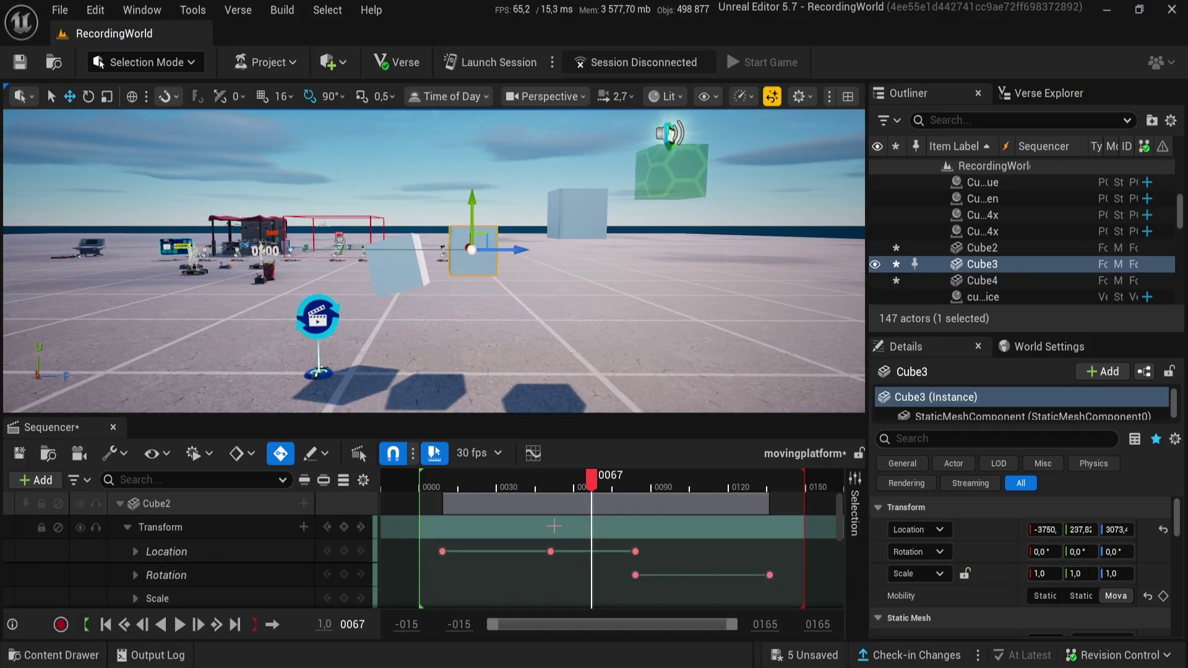
pyautogui.moveTo(594, 487); pyautogui.dragTo(416, 489)
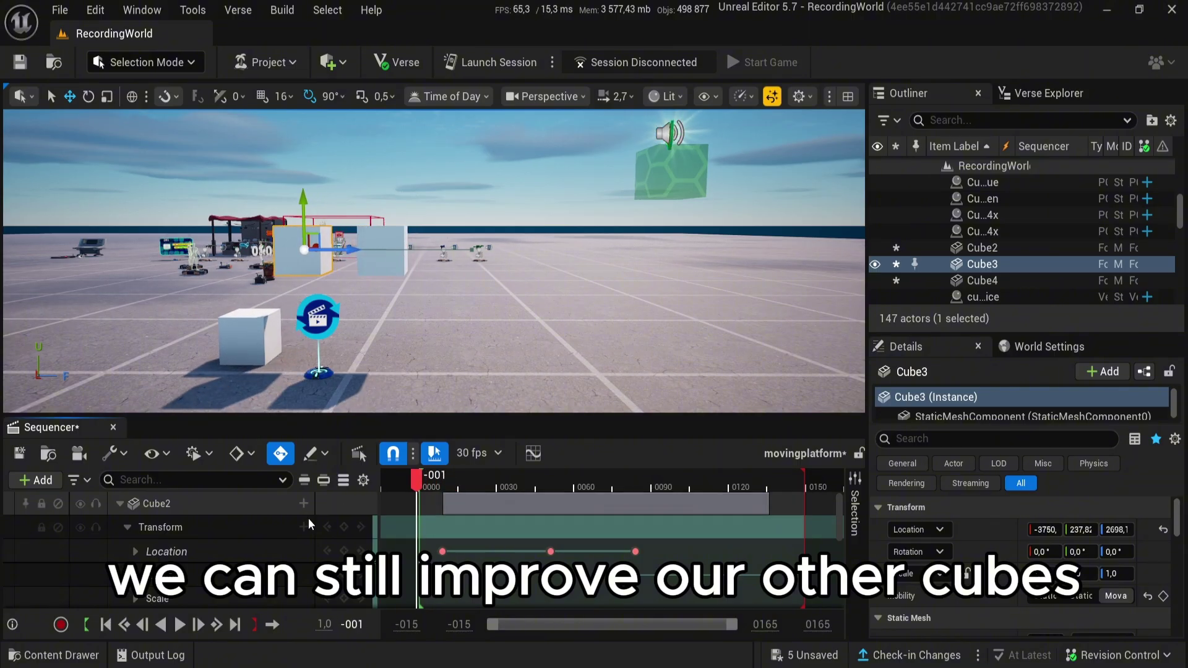
pyautogui.click(179, 625)
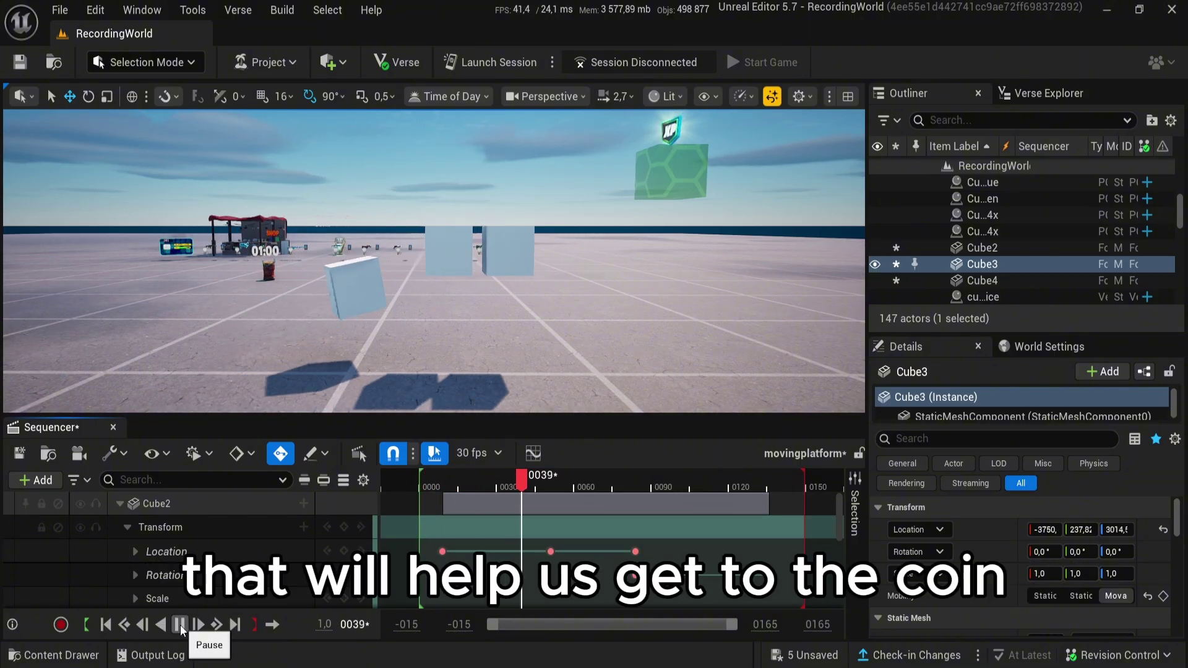
pyautogui.click(180, 625)
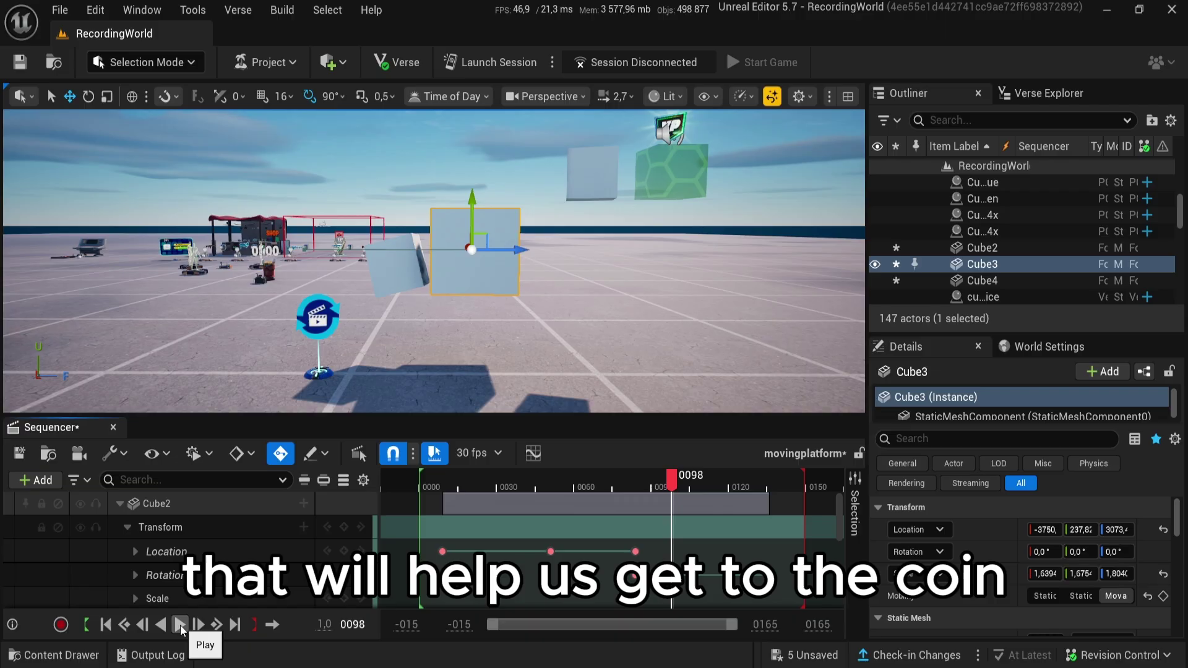
# Play on to frame 122, add a Location key for Cube3 there and move the cube forward to about 3129
pyautogui.click(180, 625)
pyautogui.click(180, 625)
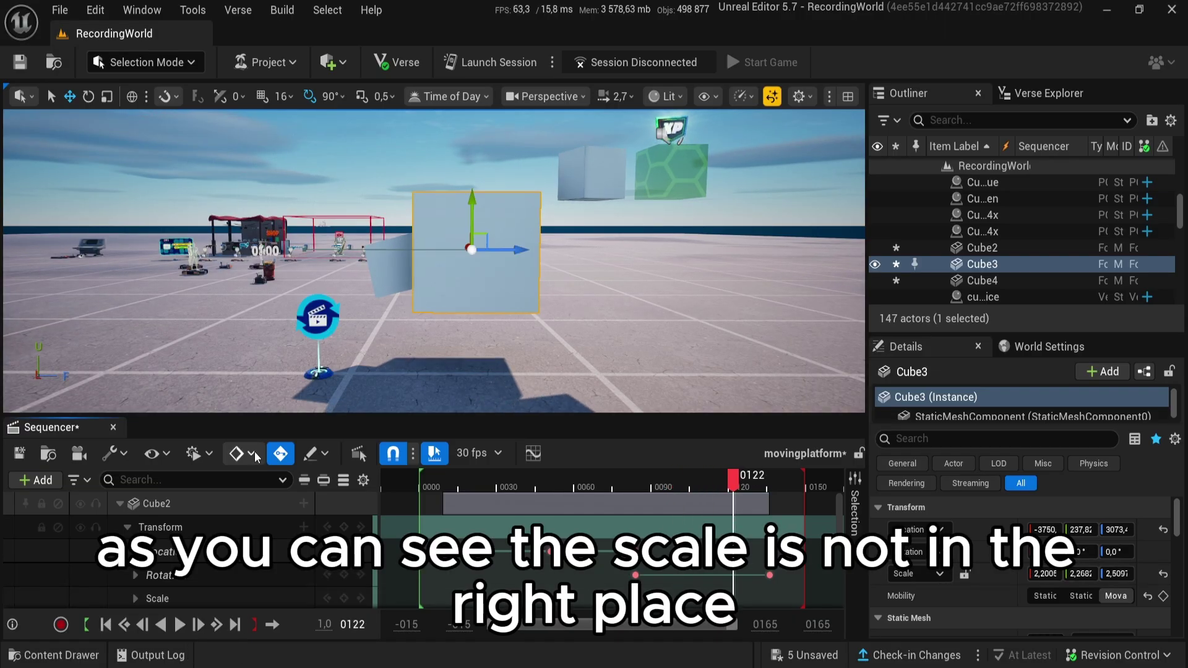
pyautogui.scroll(-4, 260, 544)
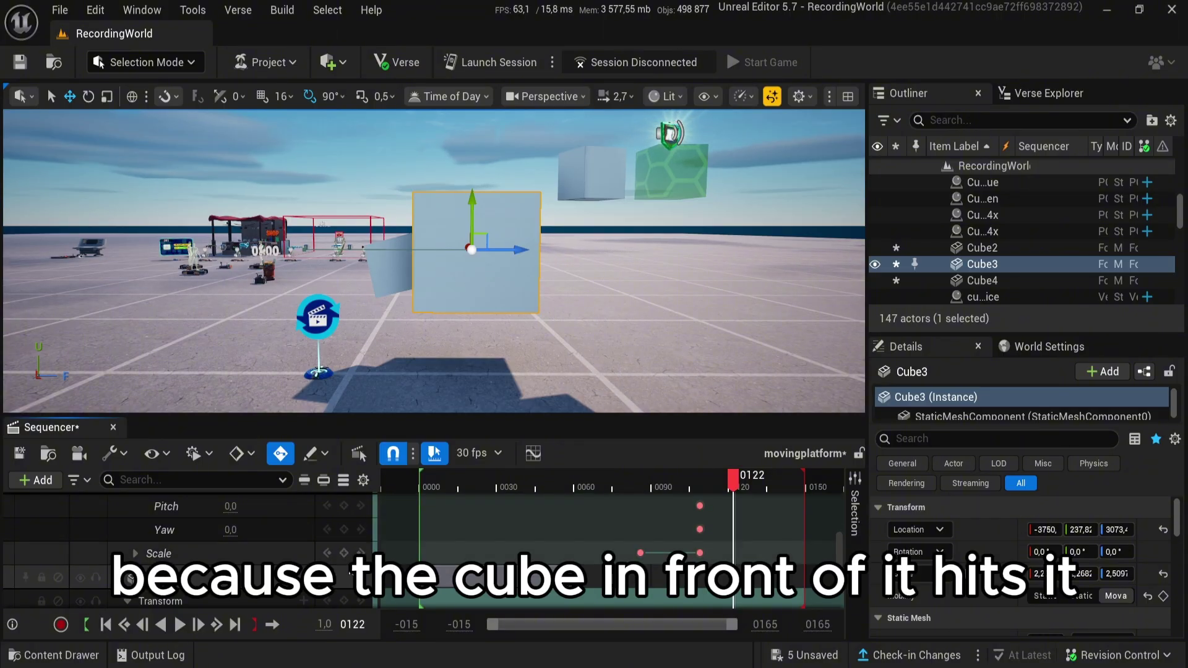
pyautogui.scroll(-3, 260, 557)
pyautogui.scroll(2, 259, 566)
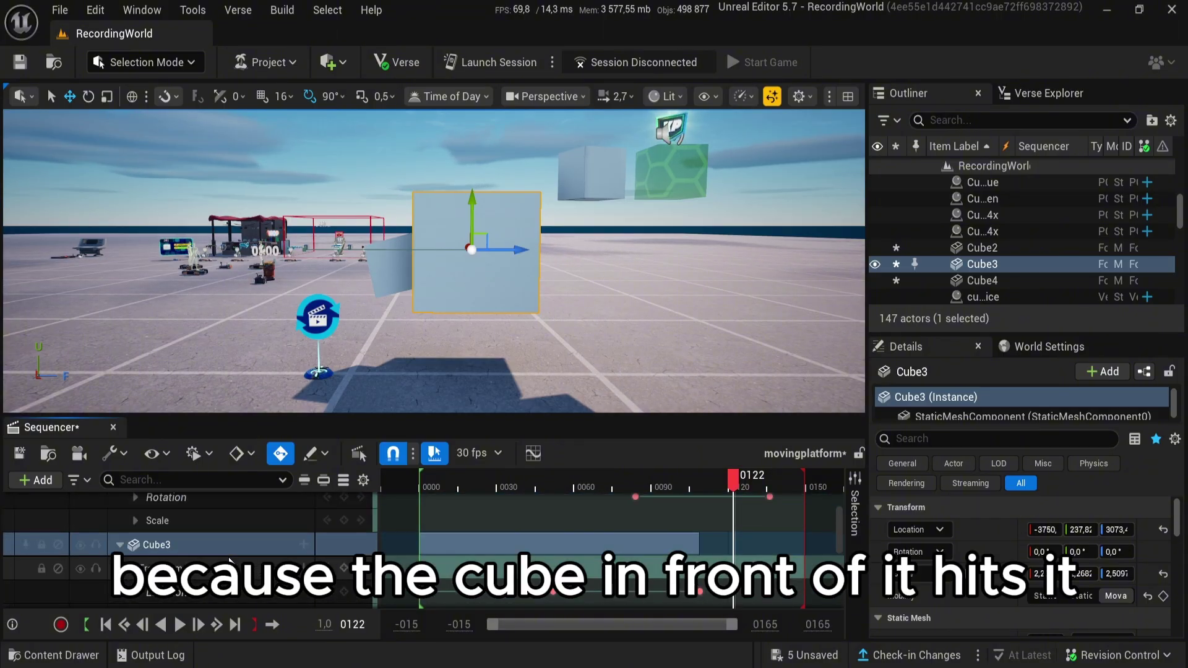
pyautogui.click(344, 566)
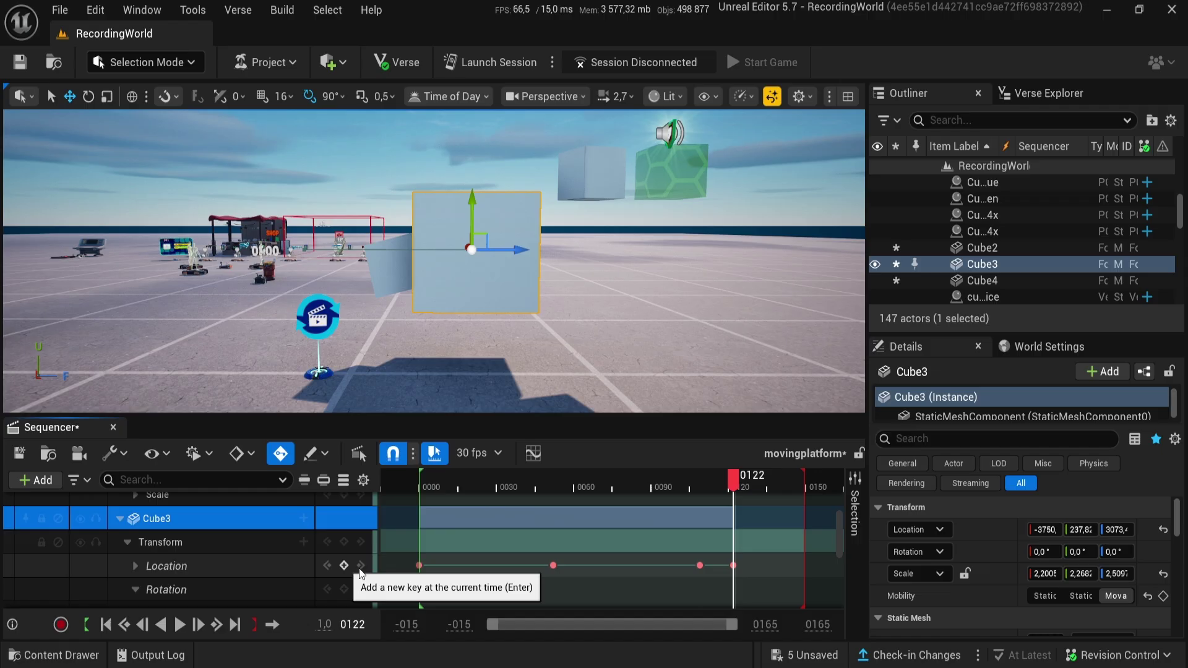
pyautogui.moveTo(513, 249); pyautogui.dragTo(536, 249)
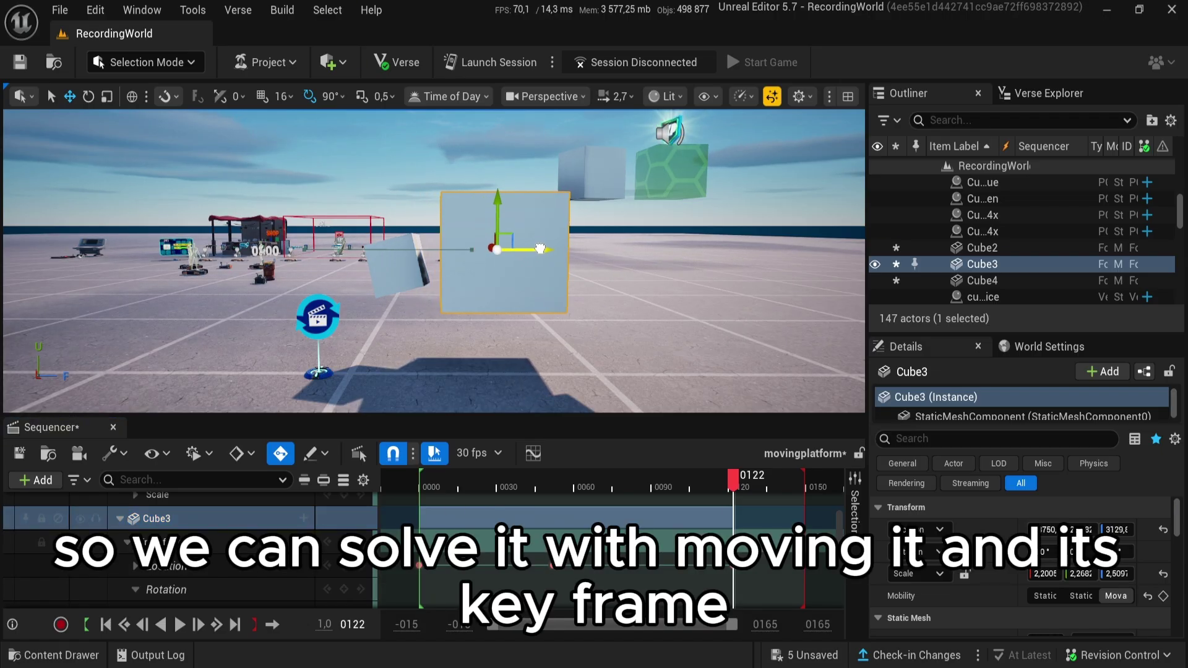
# Retime Cube3's Location keys, moving the third key to frame 88 and the last key to about frame 107
pyautogui.moveTo(700, 566); pyautogui.dragTo(674, 568)
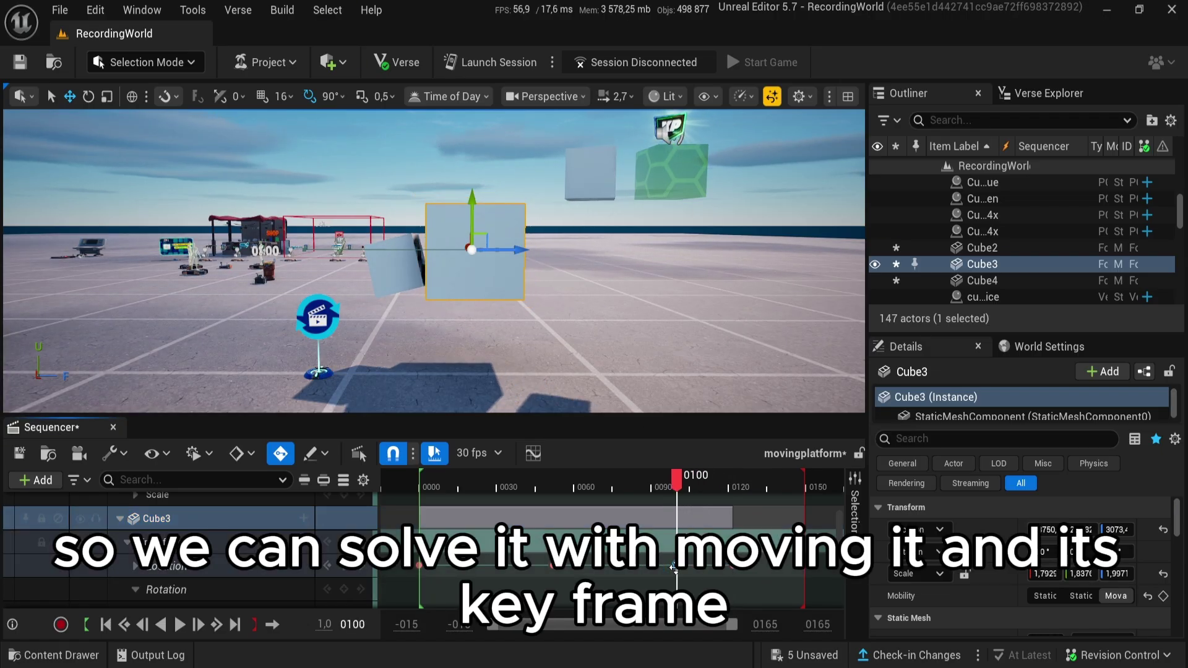
pyautogui.moveTo(670, 477); pyautogui.dragTo(694, 476)
pyautogui.moveTo(677, 566); pyautogui.dragTo(645, 566)
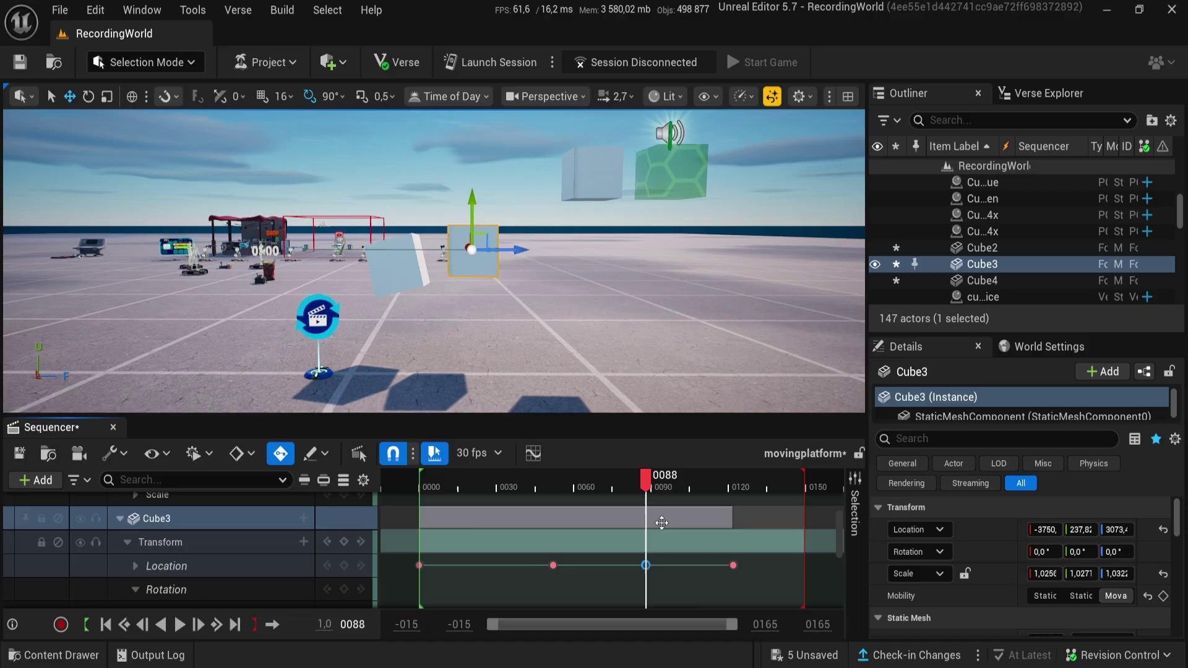
pyautogui.moveTo(647, 483); pyautogui.dragTo(721, 480)
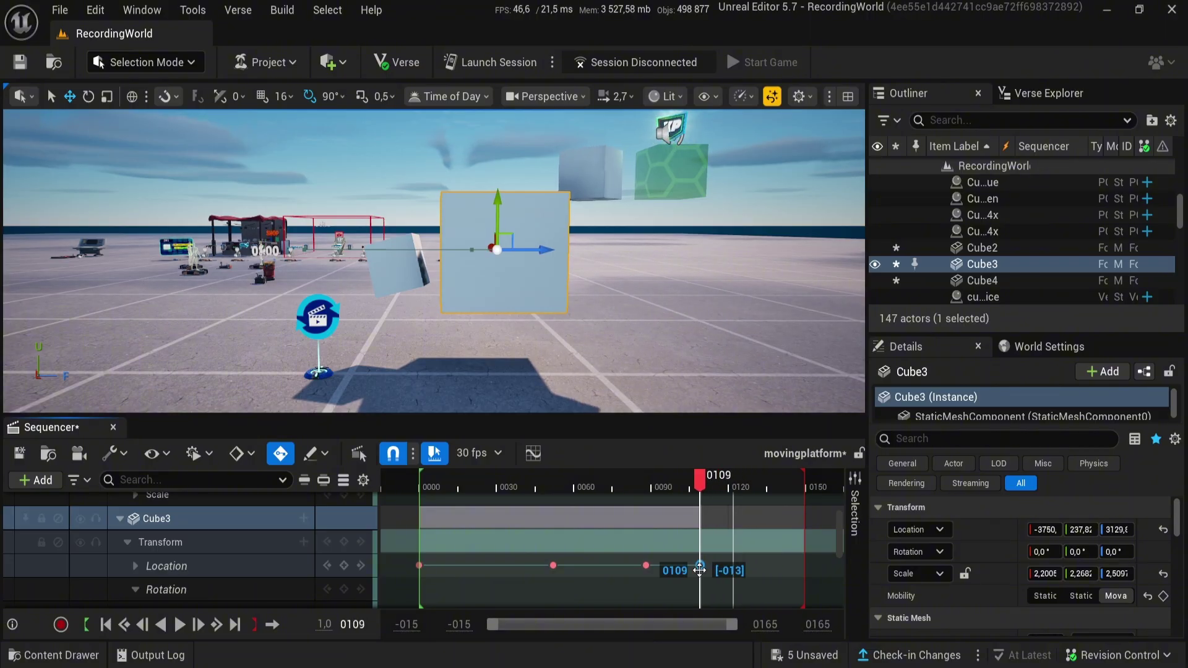
pyautogui.moveTo(700, 570); pyautogui.dragTo(694, 566)
pyautogui.moveTo(683, 487); pyautogui.dragTo(599, 493)
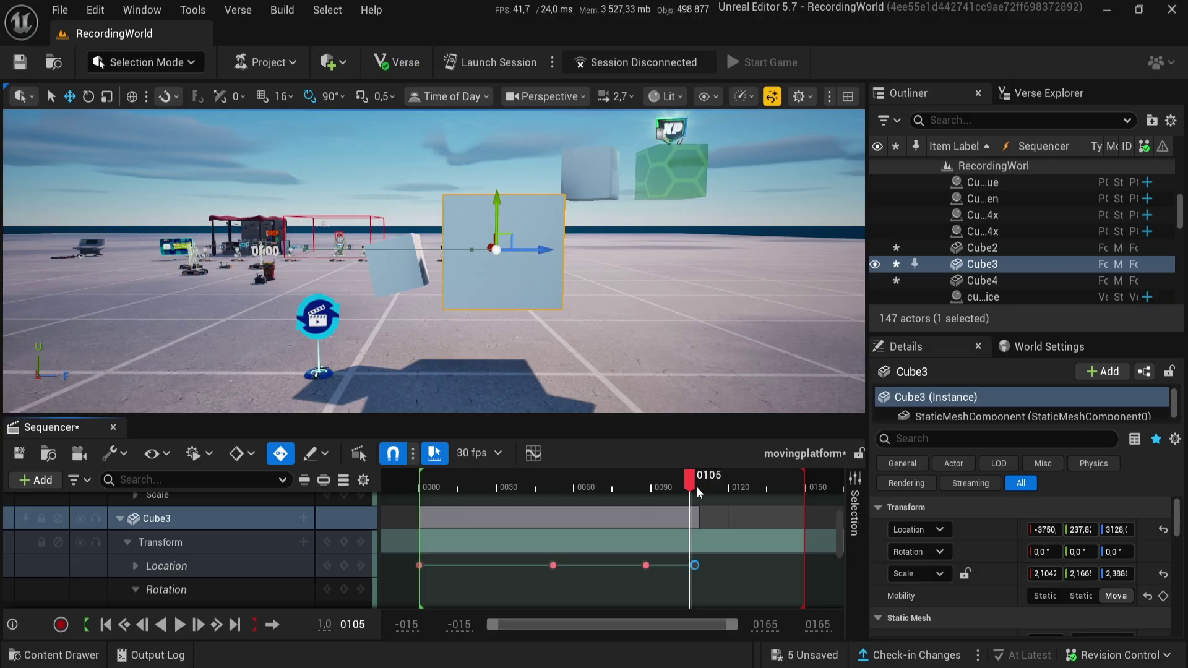
# Apply the BlueGlass material to Element 0 of Cube3, the platform that scales up
pyautogui.moveTo(651, 323); pyautogui.dragTo(749, 365, button='right')
pyautogui.press('a')
pyautogui.press('e')
pyautogui.press('w')
pyautogui.press('d')
pyautogui.moveTo(594, 345); pyautogui.dragTo(592, 344, button='right')
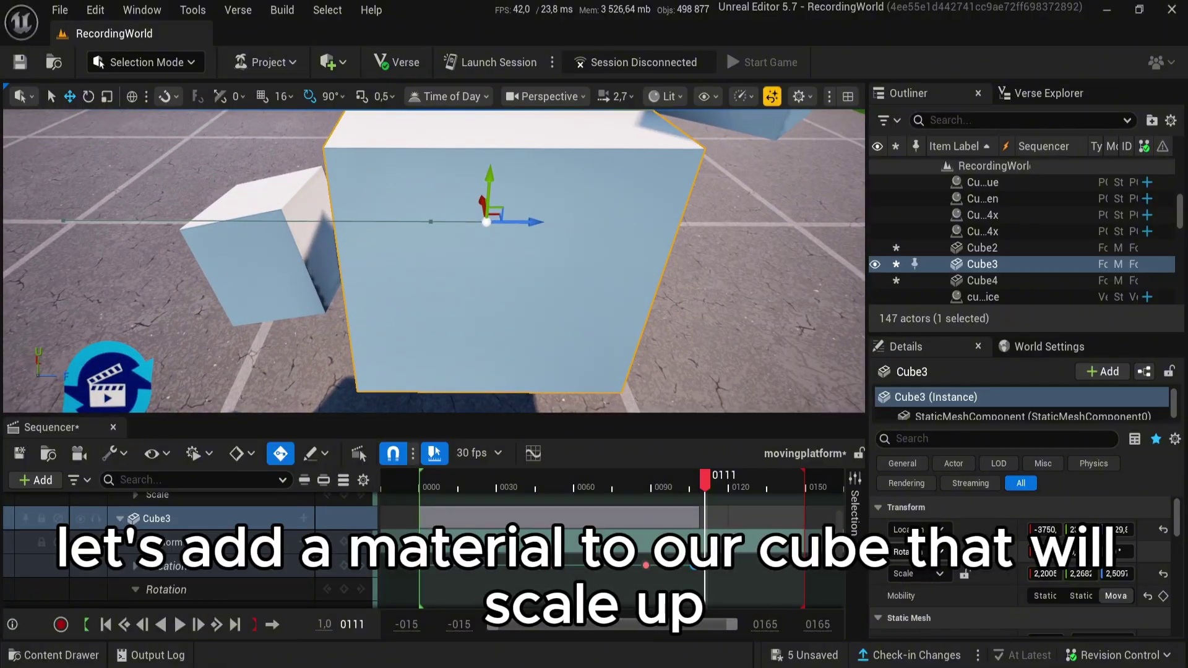
pyautogui.scroll(-3, 1110, 580)
pyautogui.click(1101, 579)
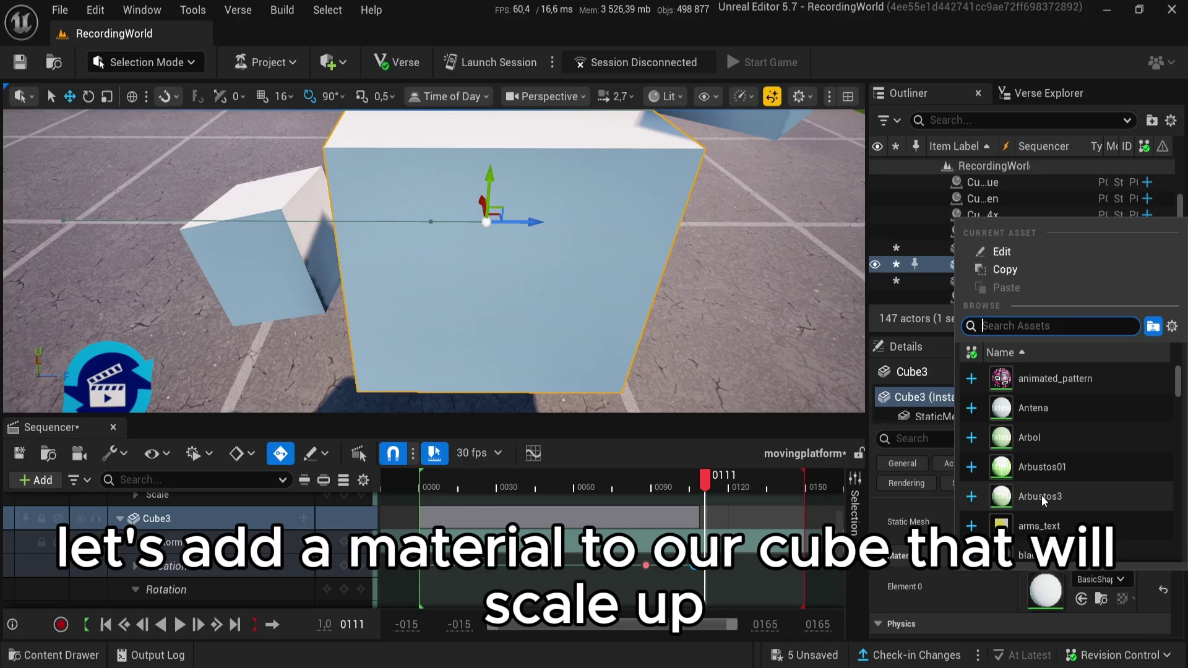
pyautogui.scroll(-2, 1045, 495)
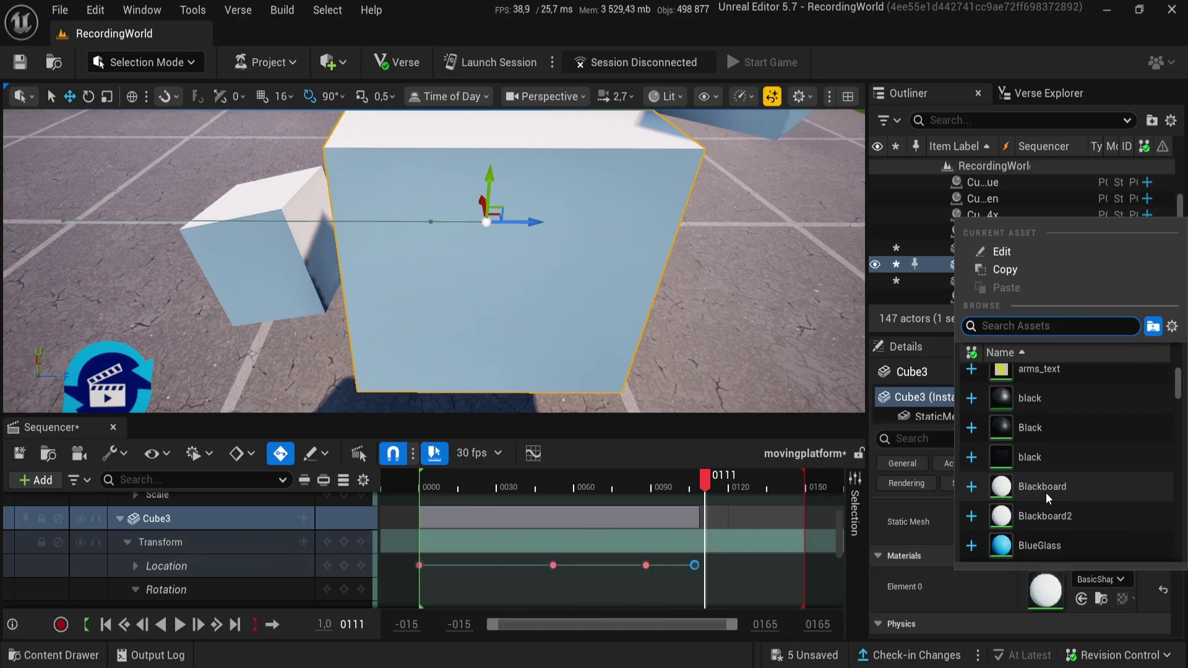
pyautogui.click(1038, 544)
# Save the movingplatform sequence, dismiss the Message Log and close the Sequencer
pyautogui.press('s')
pyautogui.moveTo(693, 346)
pyautogui.mouseDown(button='right')
pyautogui.moveTo(702, 310)
pyautogui.moveTo(684, 353)
pyautogui.mouseUp(button='right')
pyautogui.press('w')
pyautogui.moveTo(575, 286); pyautogui.dragTo(492, 269, button='right')
pyautogui.press('s')
pyautogui.press('w')
pyautogui.press('w')
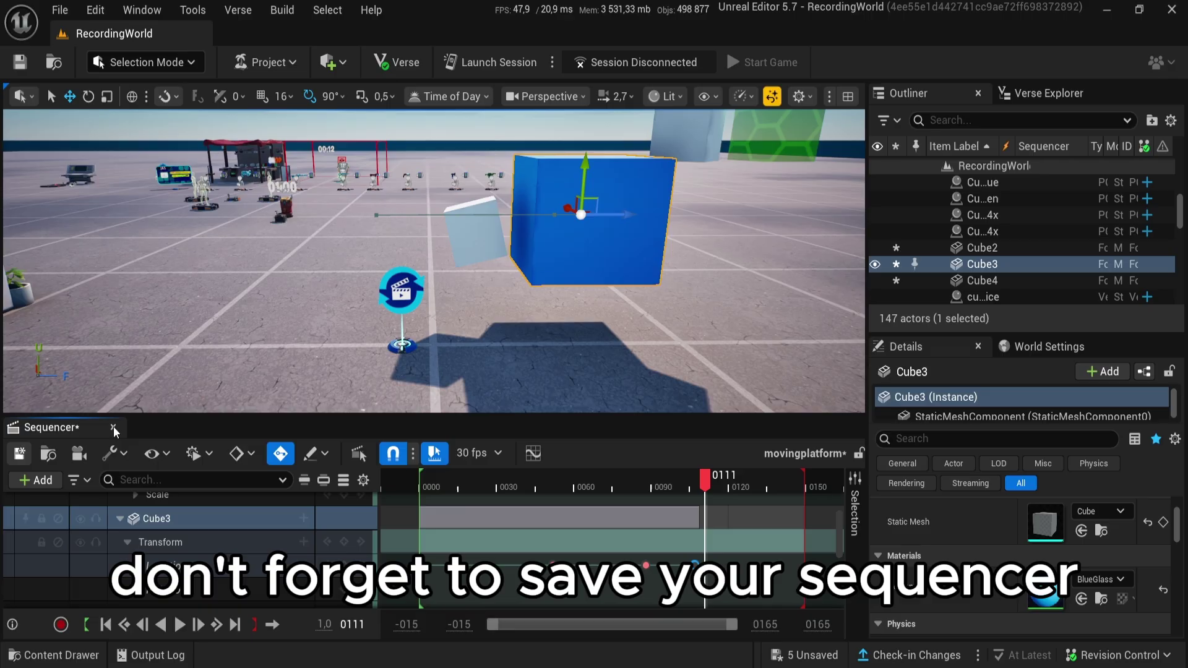
pyautogui.hotkey('ctrl', 's')
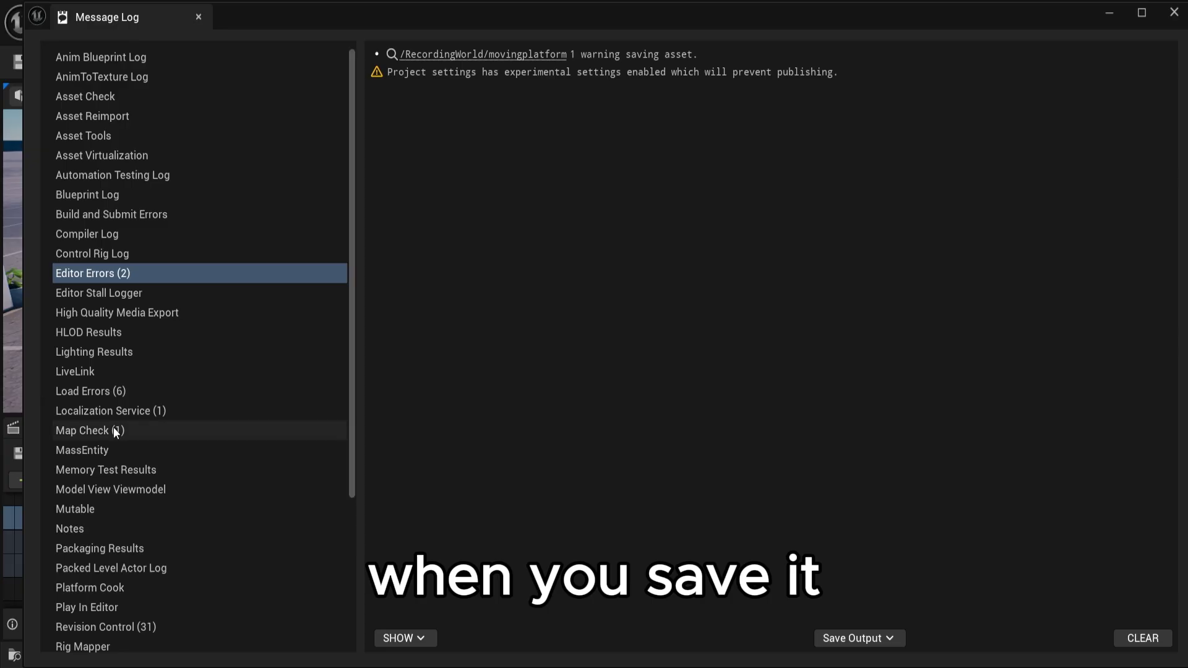
pyautogui.click(1174, 12)
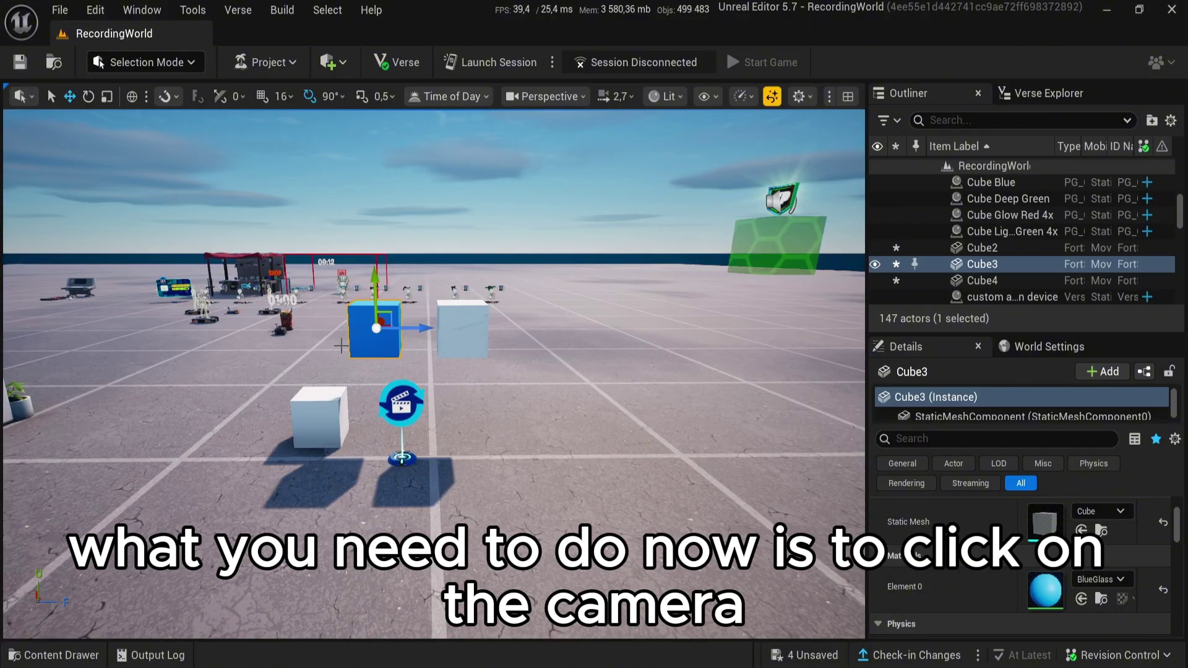
# Select the Cinematic Sequence Device beside the cubes and assign movingplatform as its sequence
pyautogui.click(401, 403)
pyautogui.press('w')
pyautogui.moveTo(401, 402); pyautogui.dragTo(411, 517, button='right')
pyautogui.scroll(2, 976, 571)
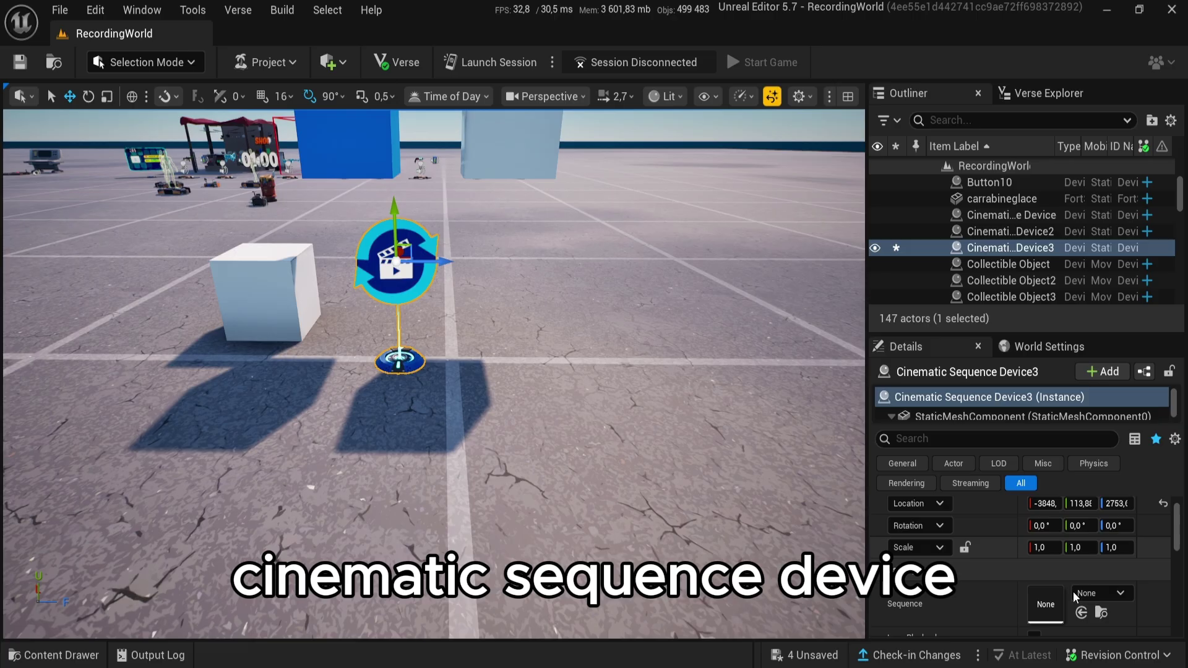
pyautogui.scroll(-3, 1076, 585)
pyautogui.scroll(3, 1089, 573)
pyautogui.click(1110, 593)
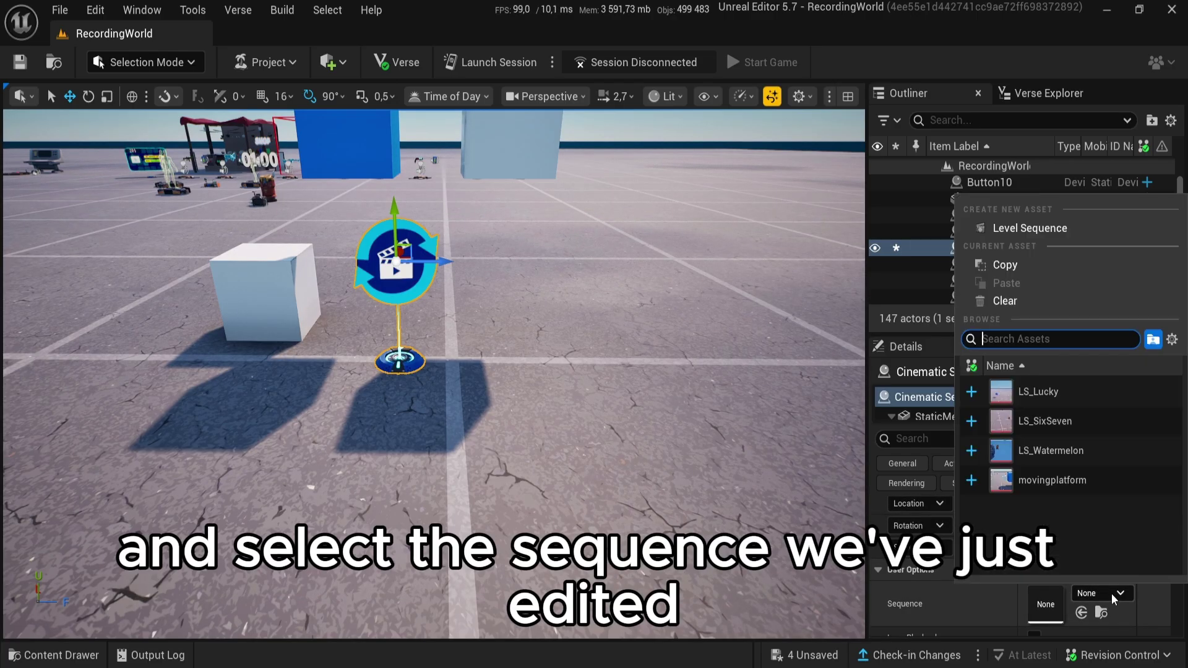
pyautogui.click(1052, 484)
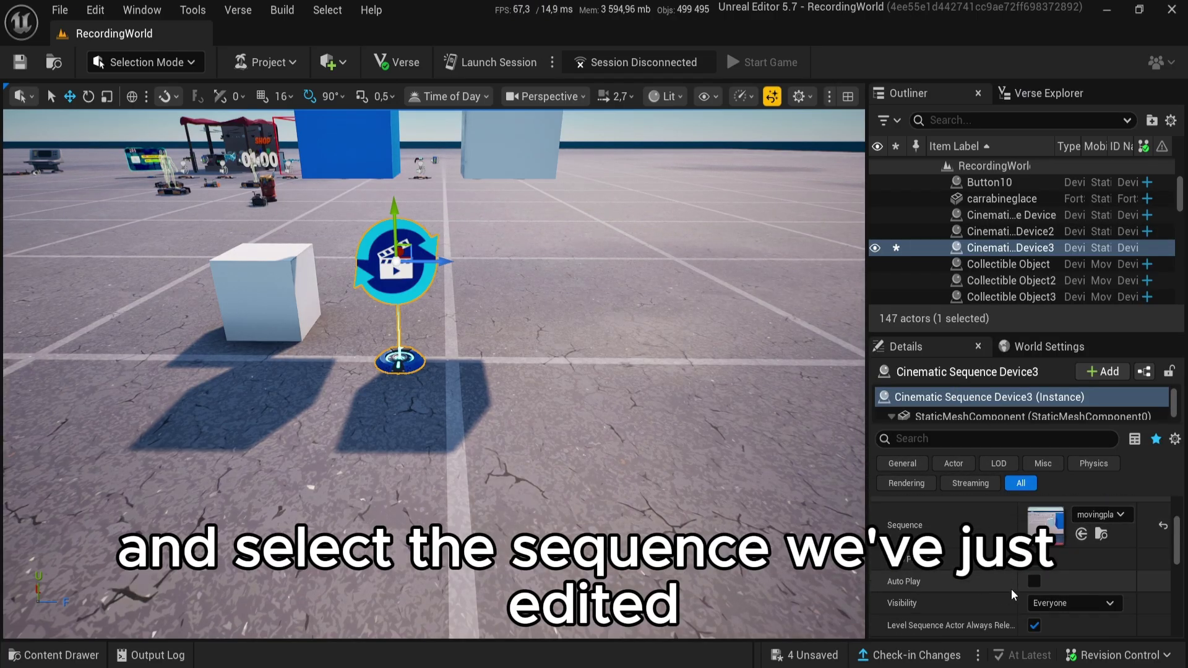
# Enable Loop Playback and Auto Play on the Cinematic Sequence Device and set its Play Rate to 0.8912
pyautogui.click(1034, 581)
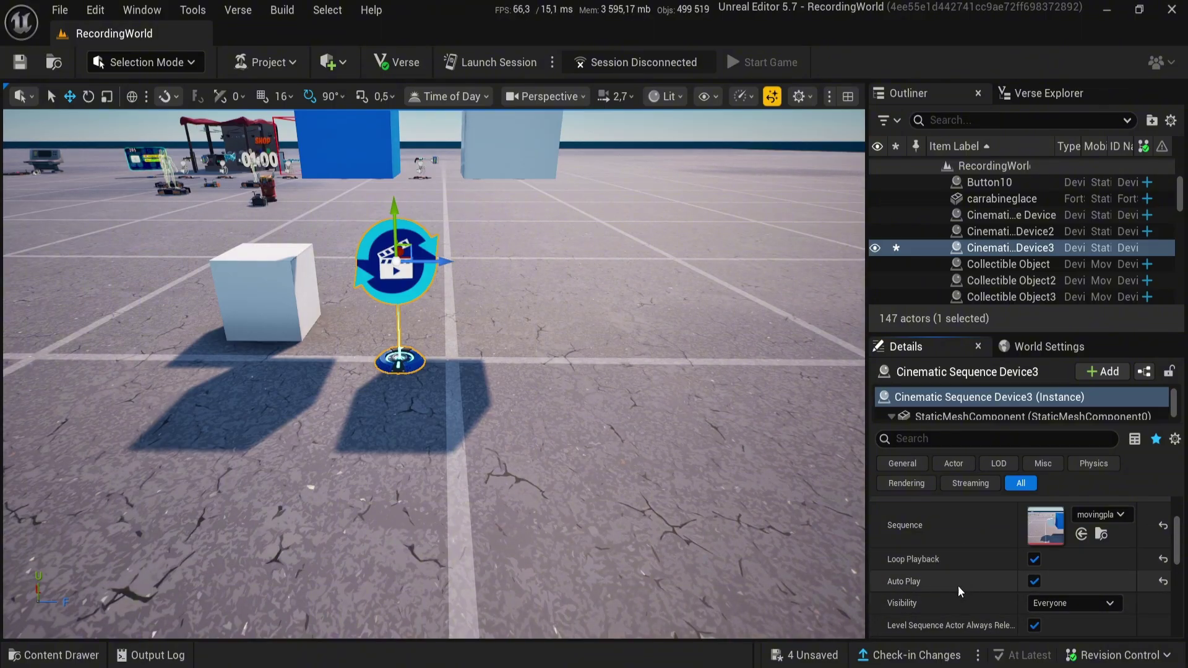
pyautogui.scroll(-2, 960, 577)
pyautogui.scroll(-3, 956, 586)
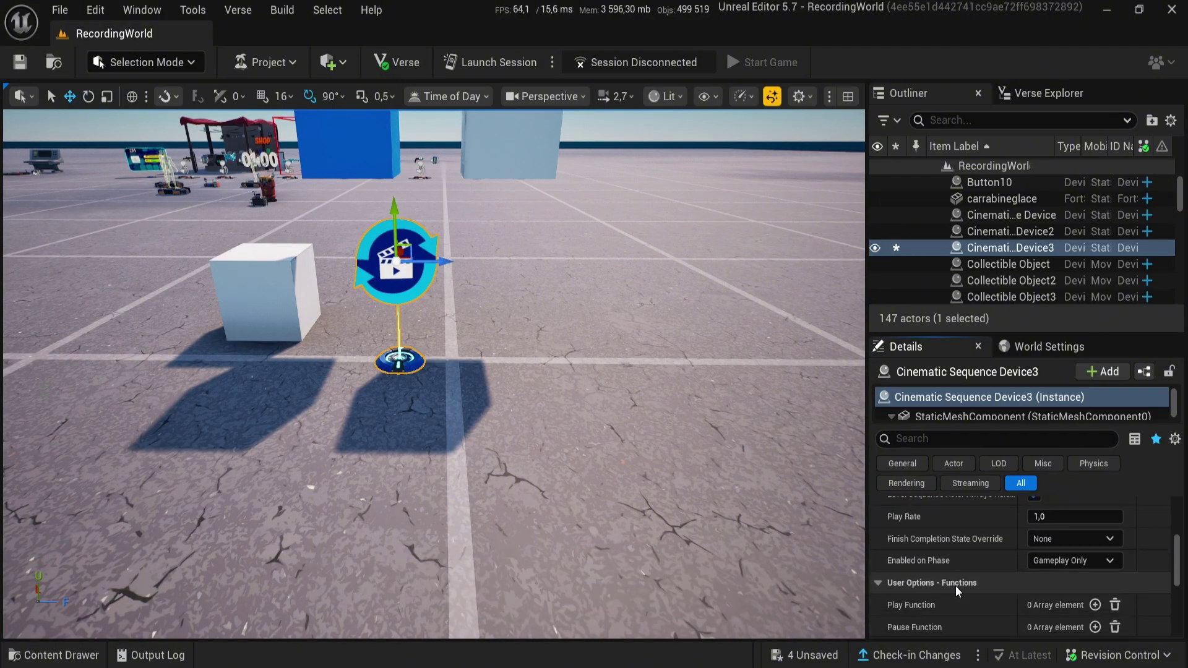
pyautogui.moveTo(1063, 517); pyautogui.dragTo(1046, 517)
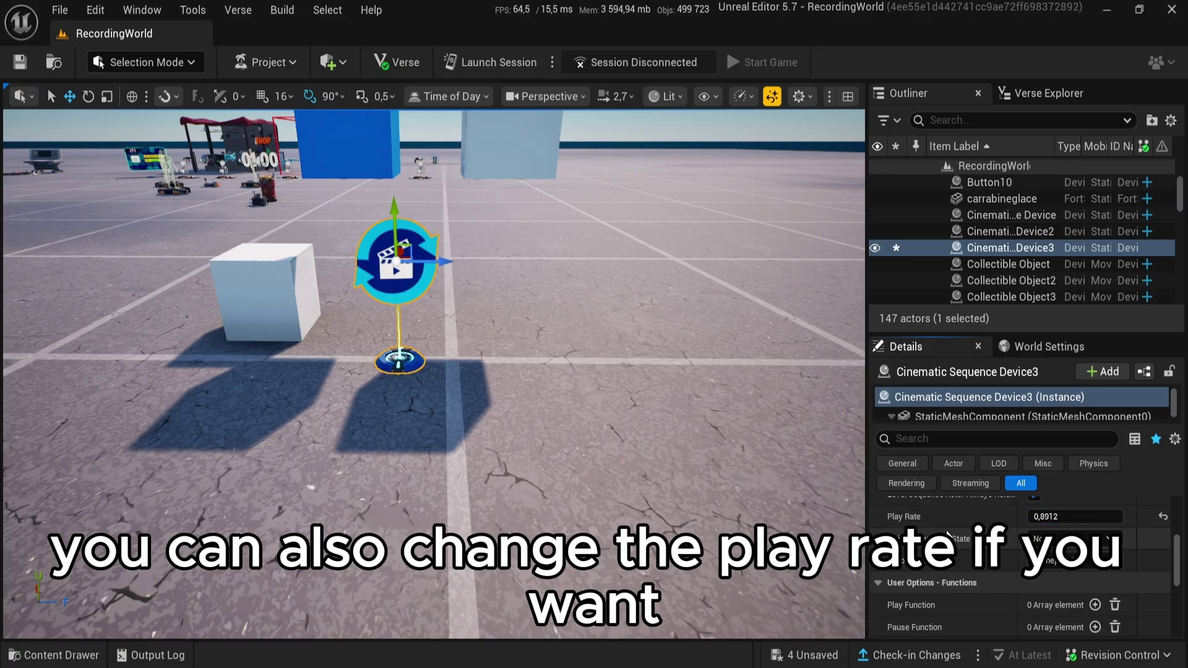
pyautogui.scroll(-4, 952, 548)
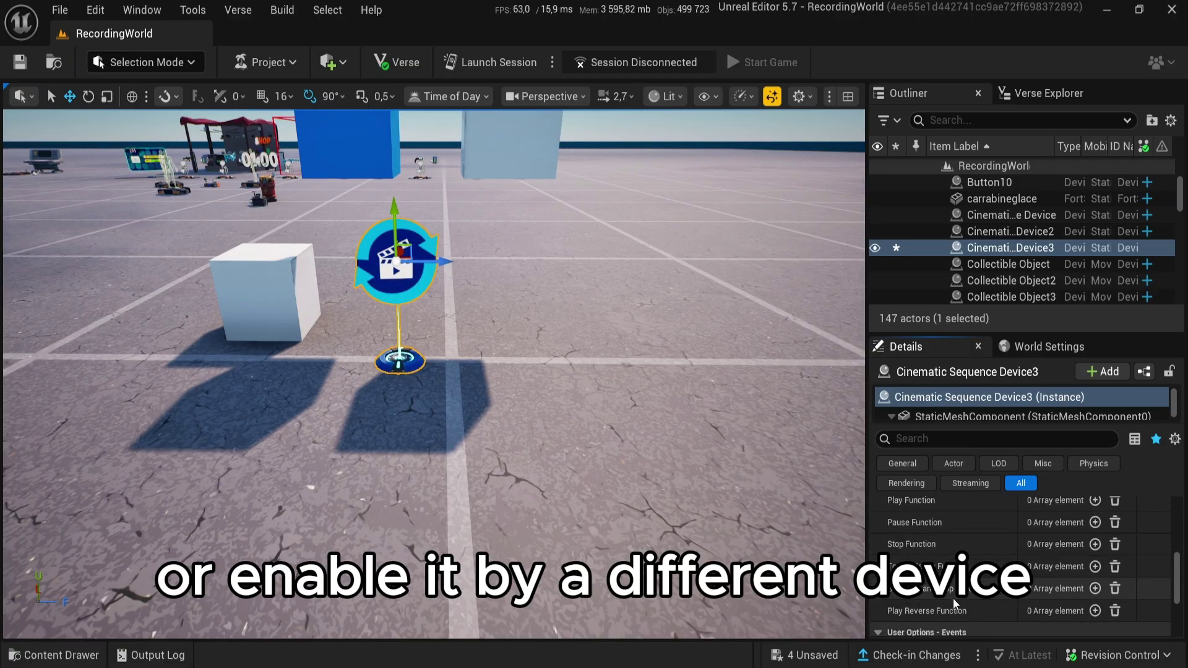
pyautogui.scroll(10, 953, 599)
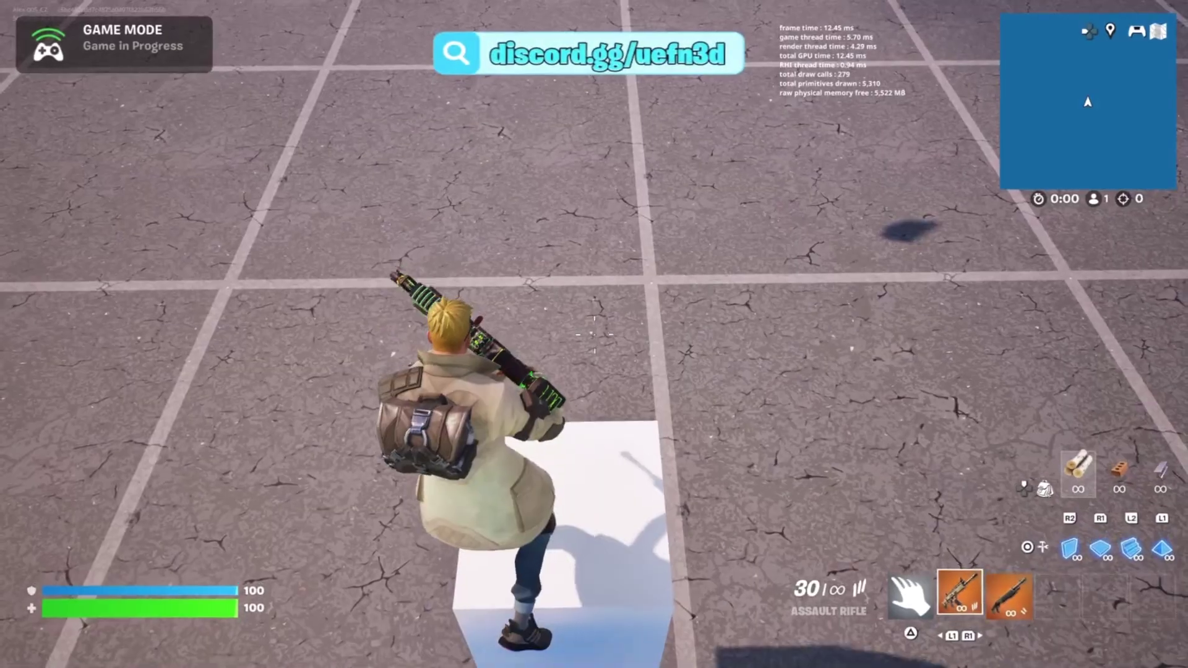